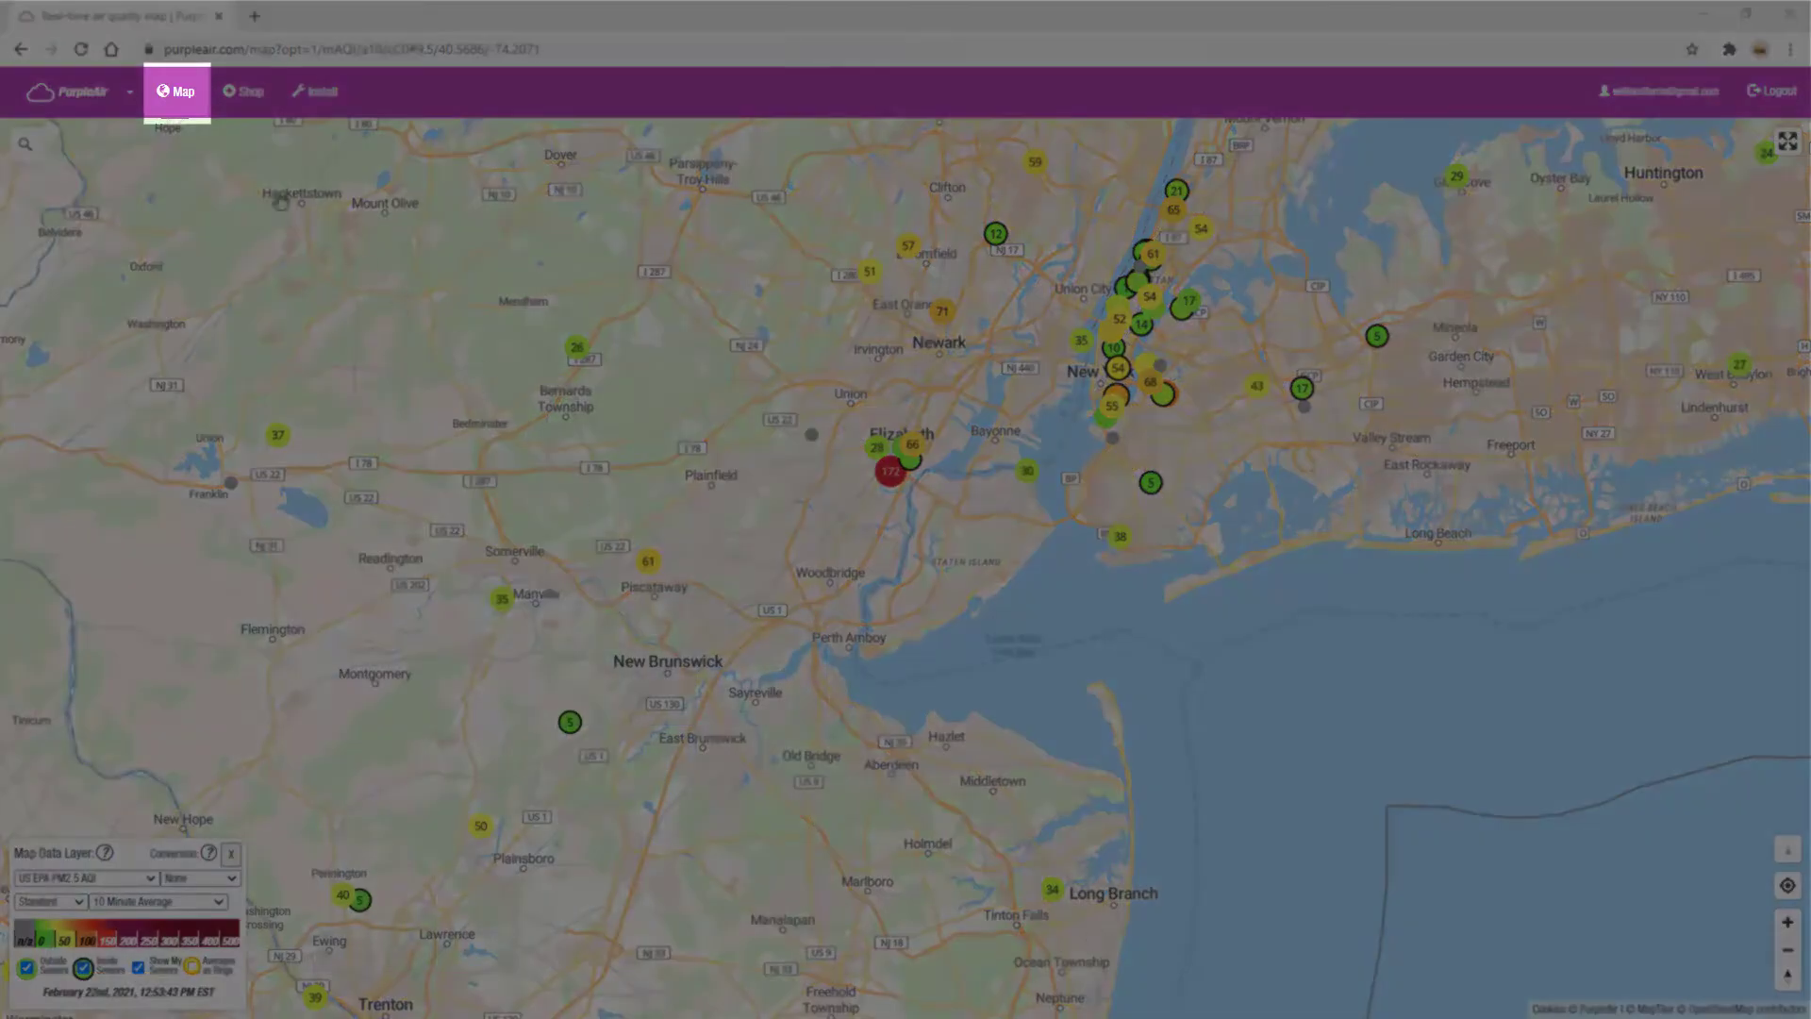
# Open the PurpleAir sensor map and center it on the current location.
pyautogui.click(161, 112)
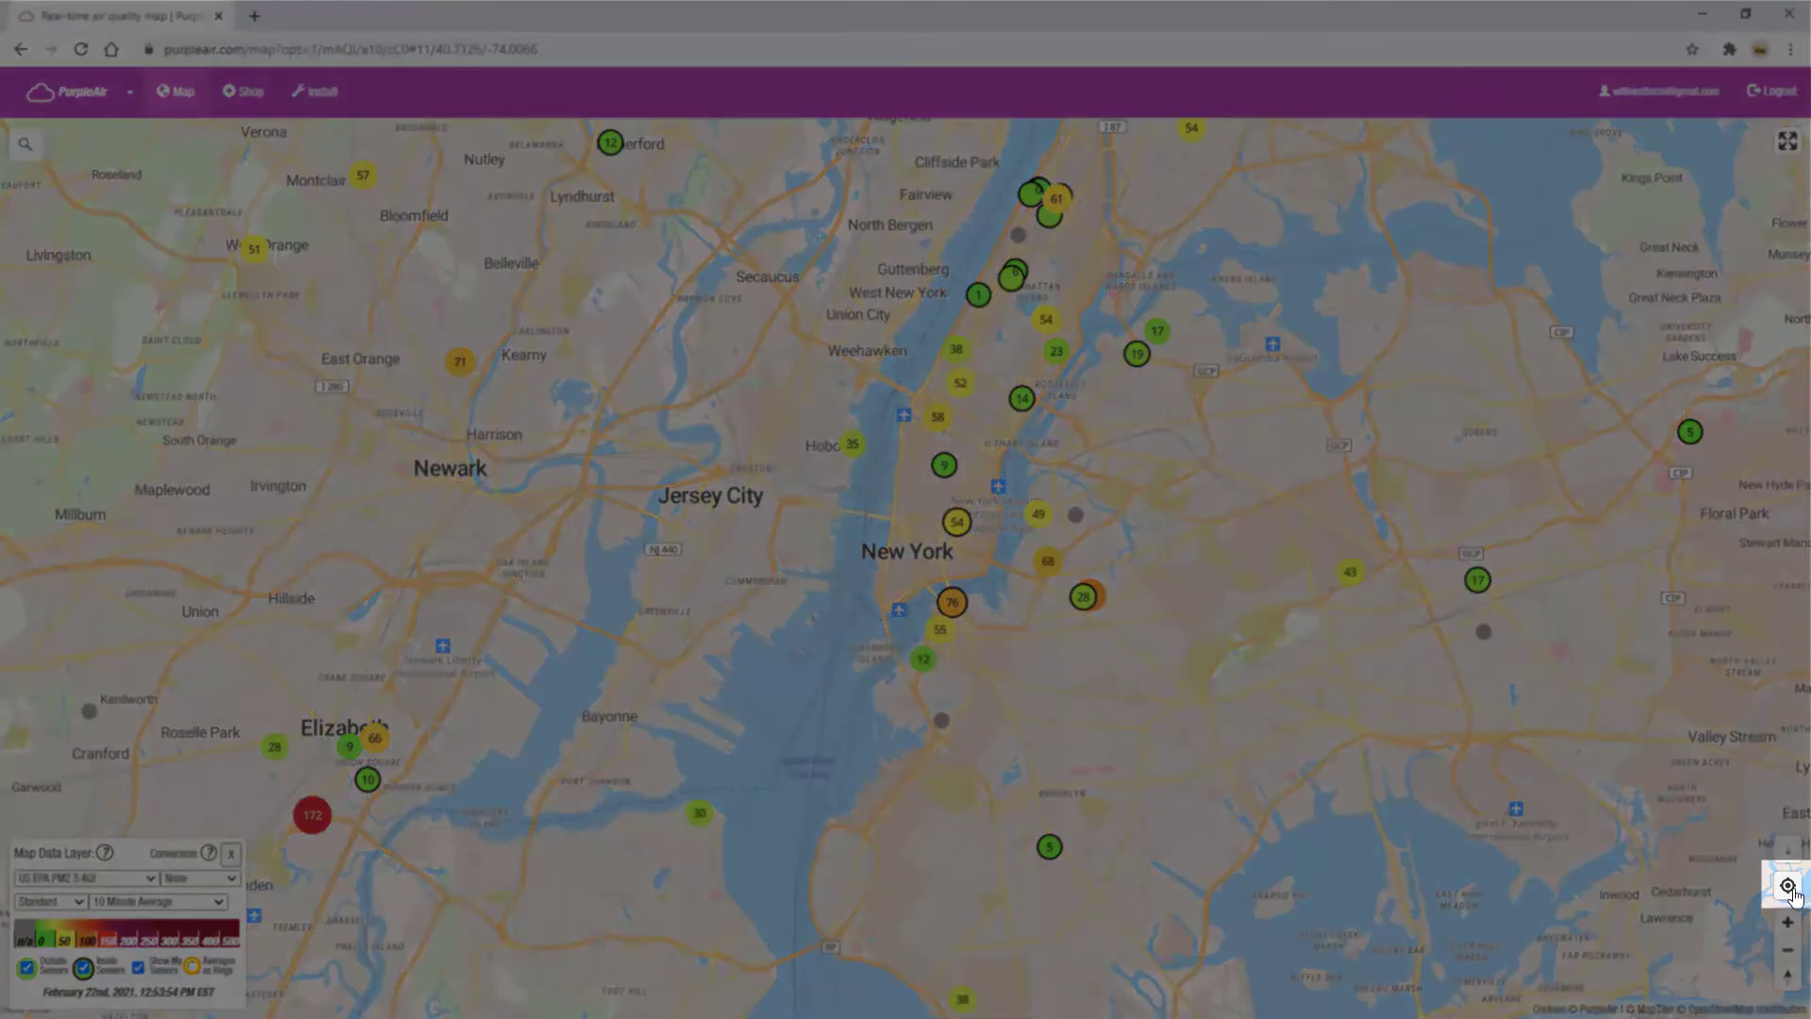
pyautogui.click(1787, 885)
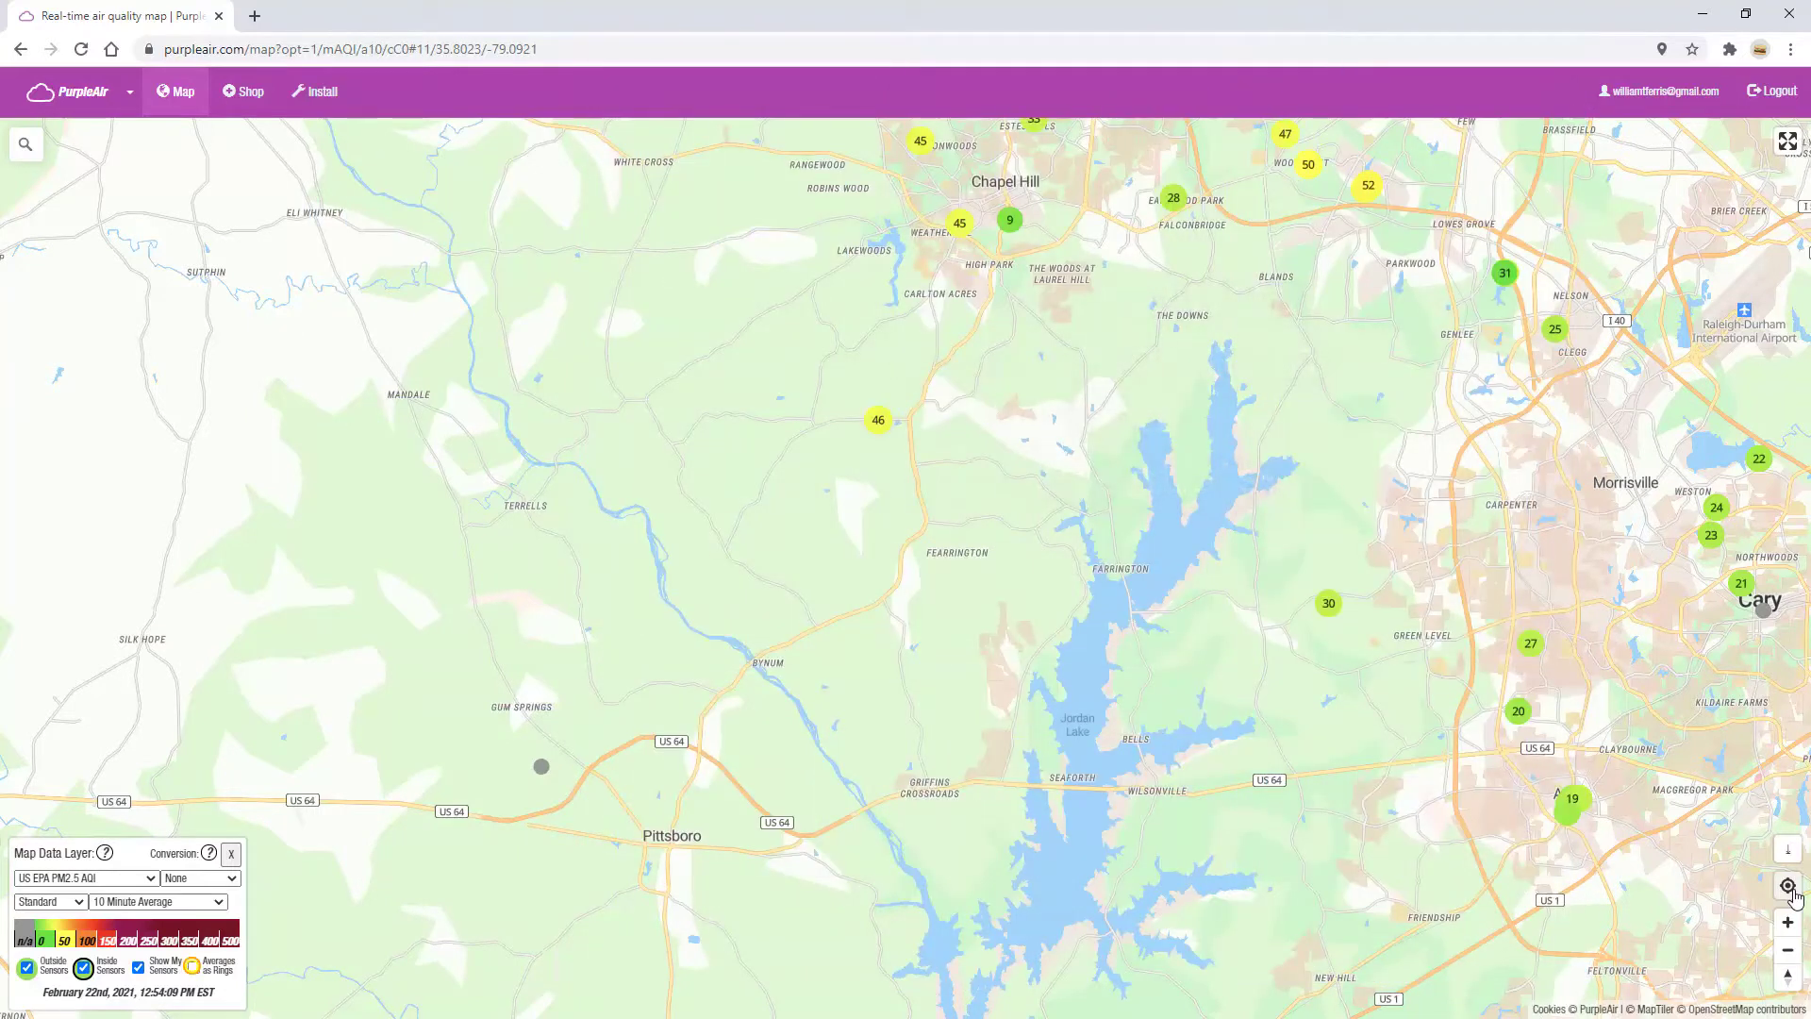
# Try to find sensor AQMD_NASA_29 through the map search, and clear the search text.
pyautogui.click(33, 160)
pyautogui.click(79, 150)
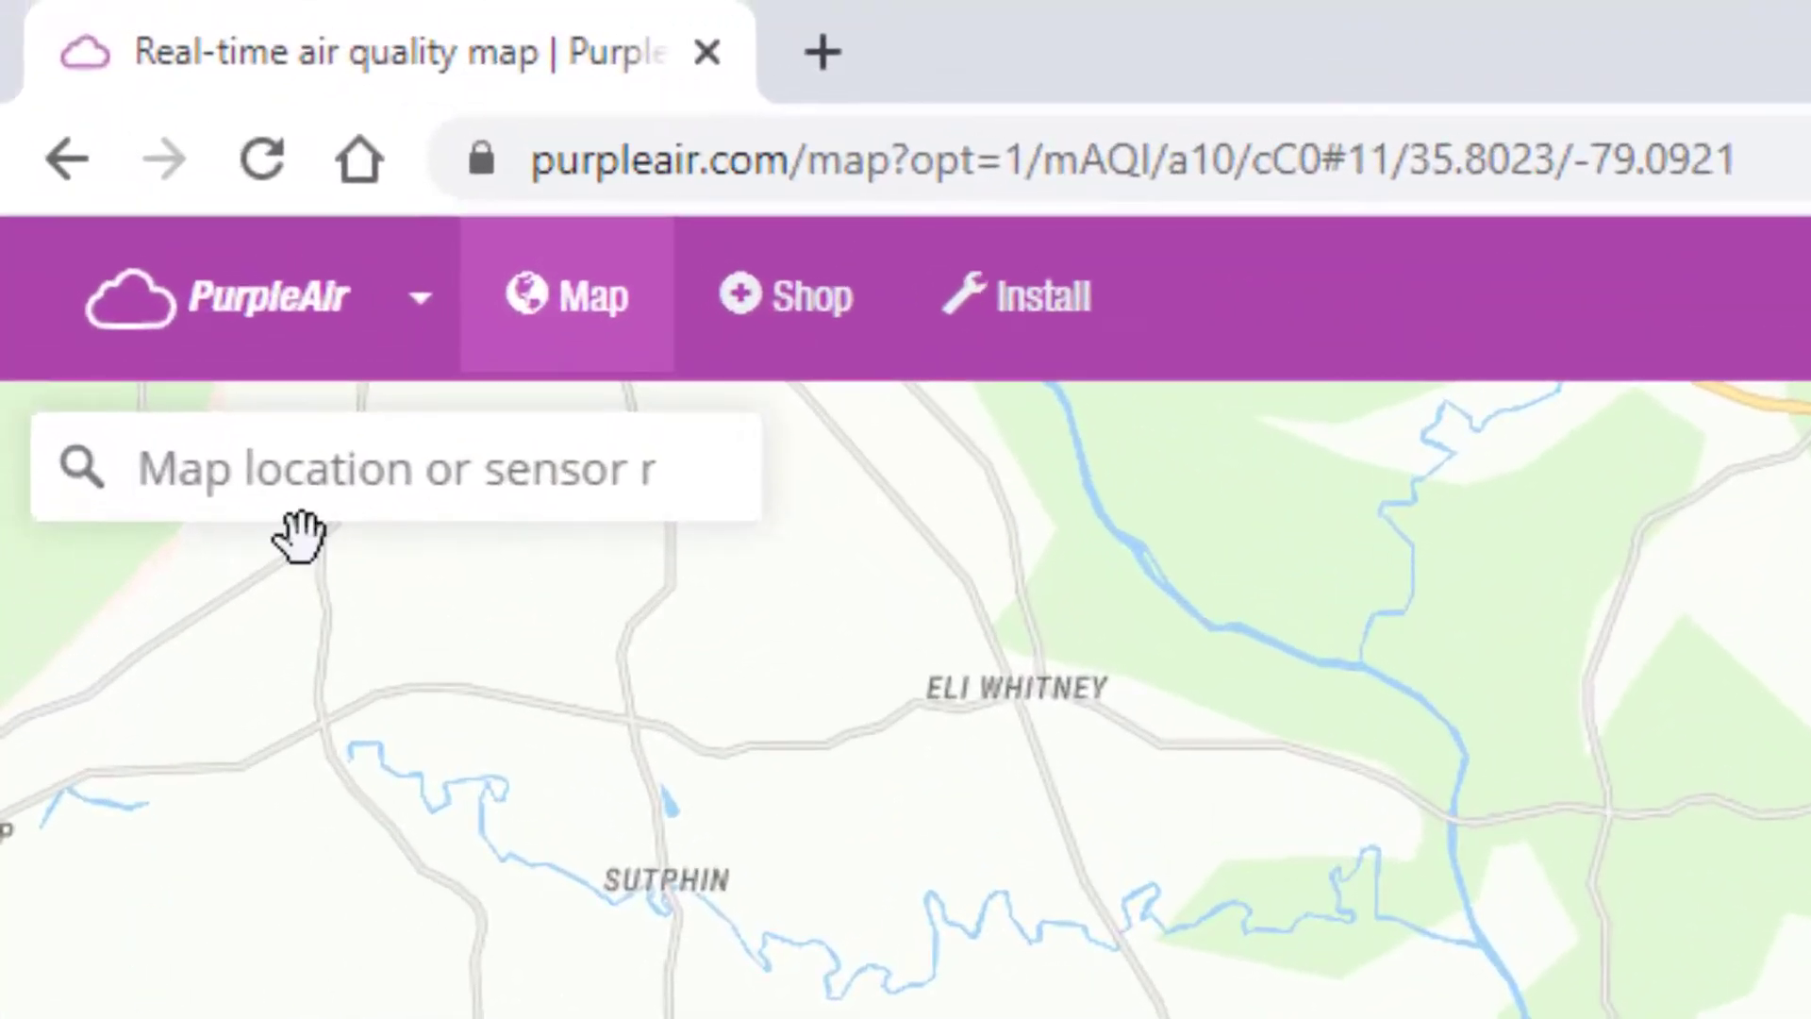
pyautogui.write('AQMD')
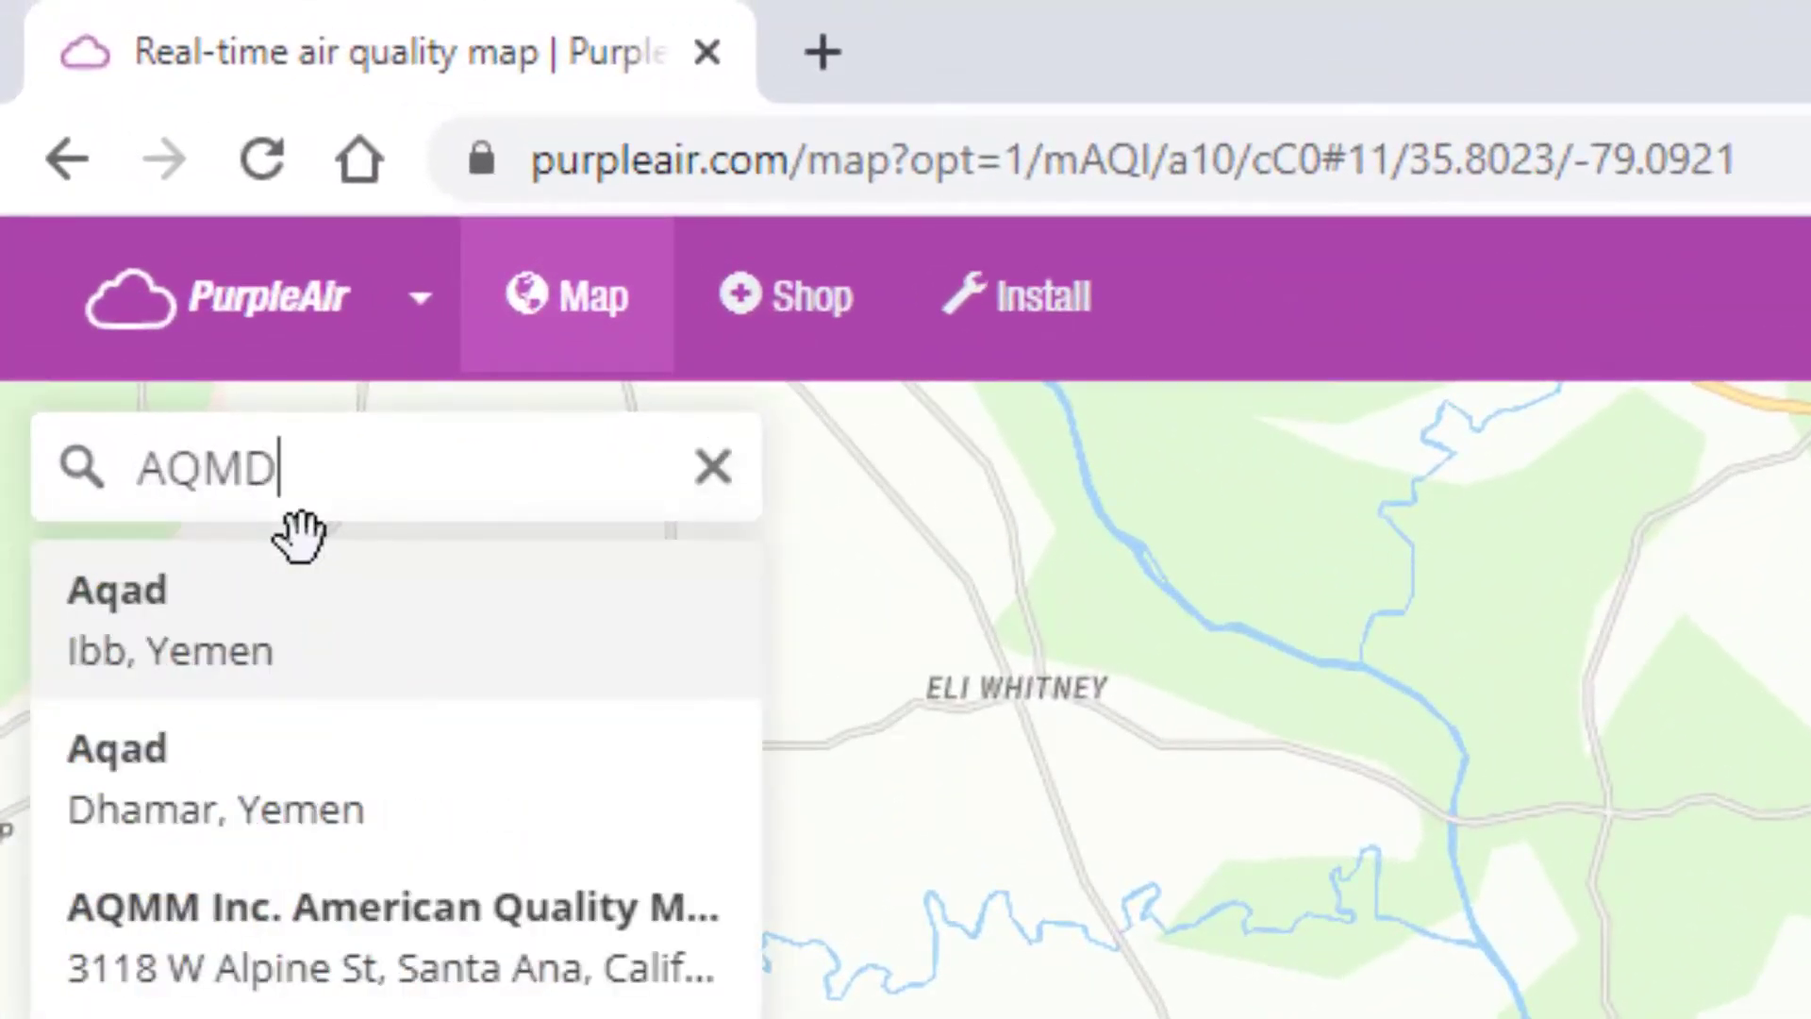
pyautogui.write('_NASA_')
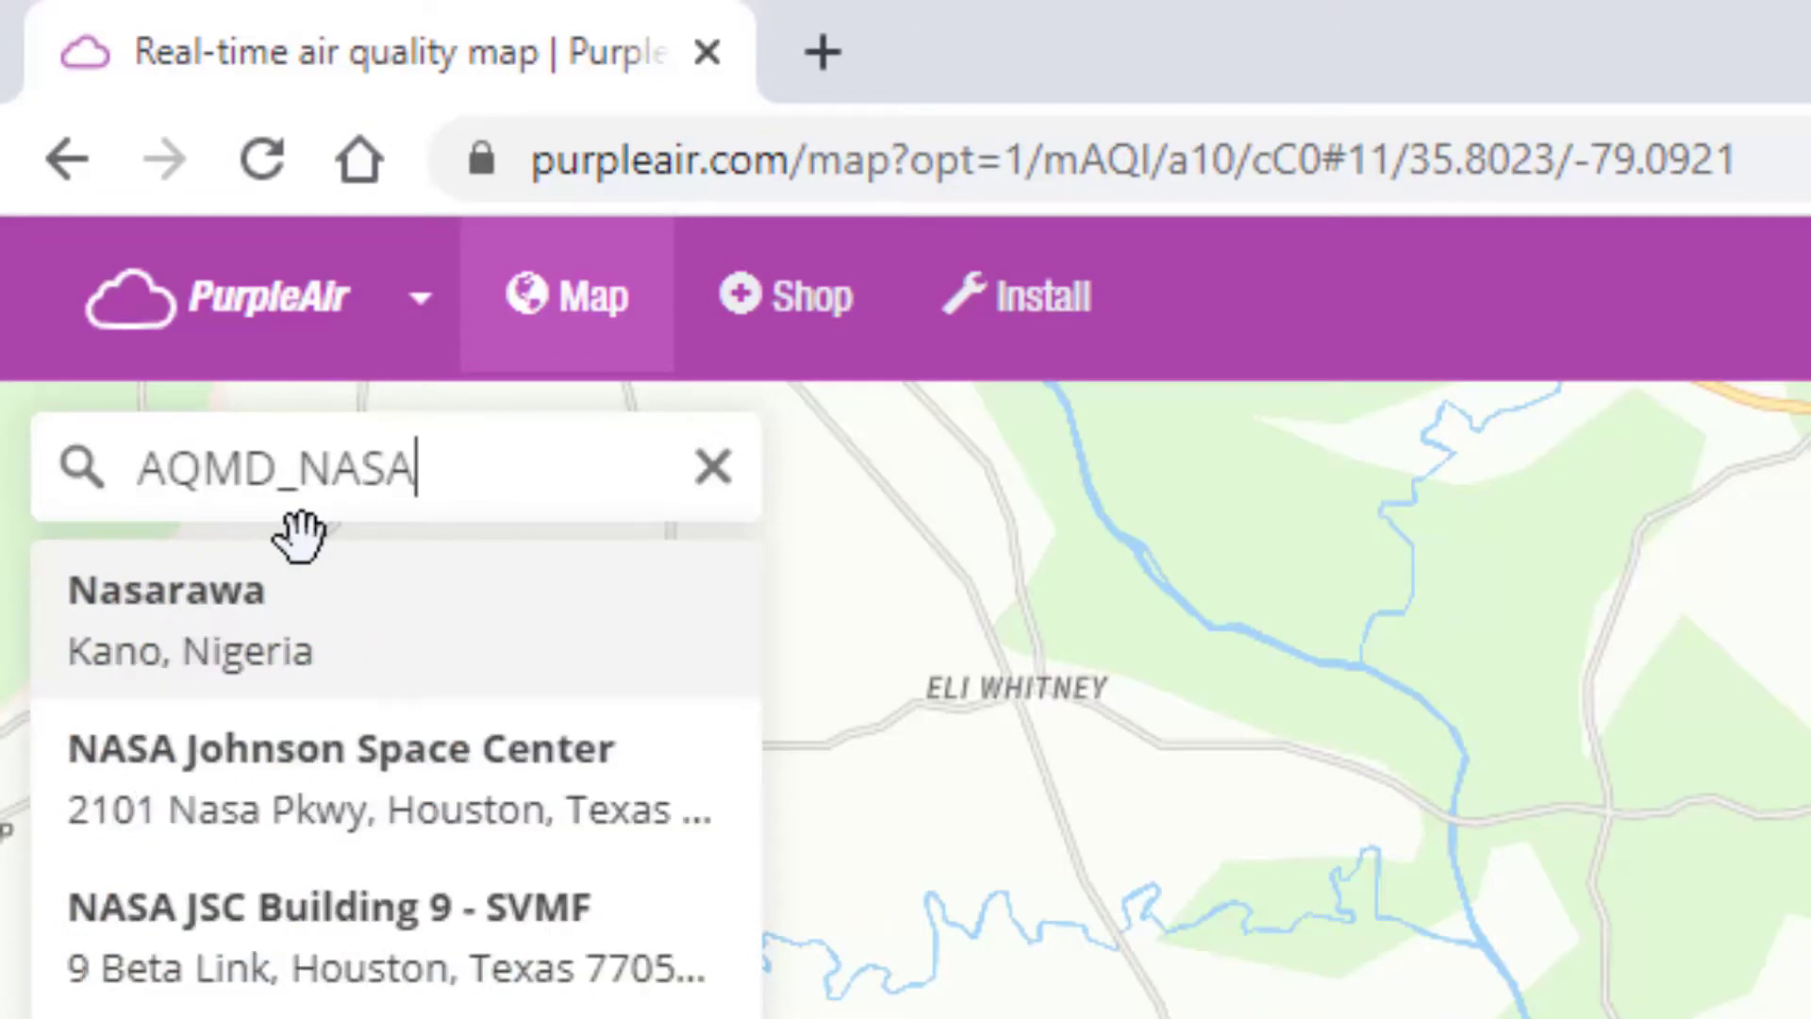
pyautogui.write('29')
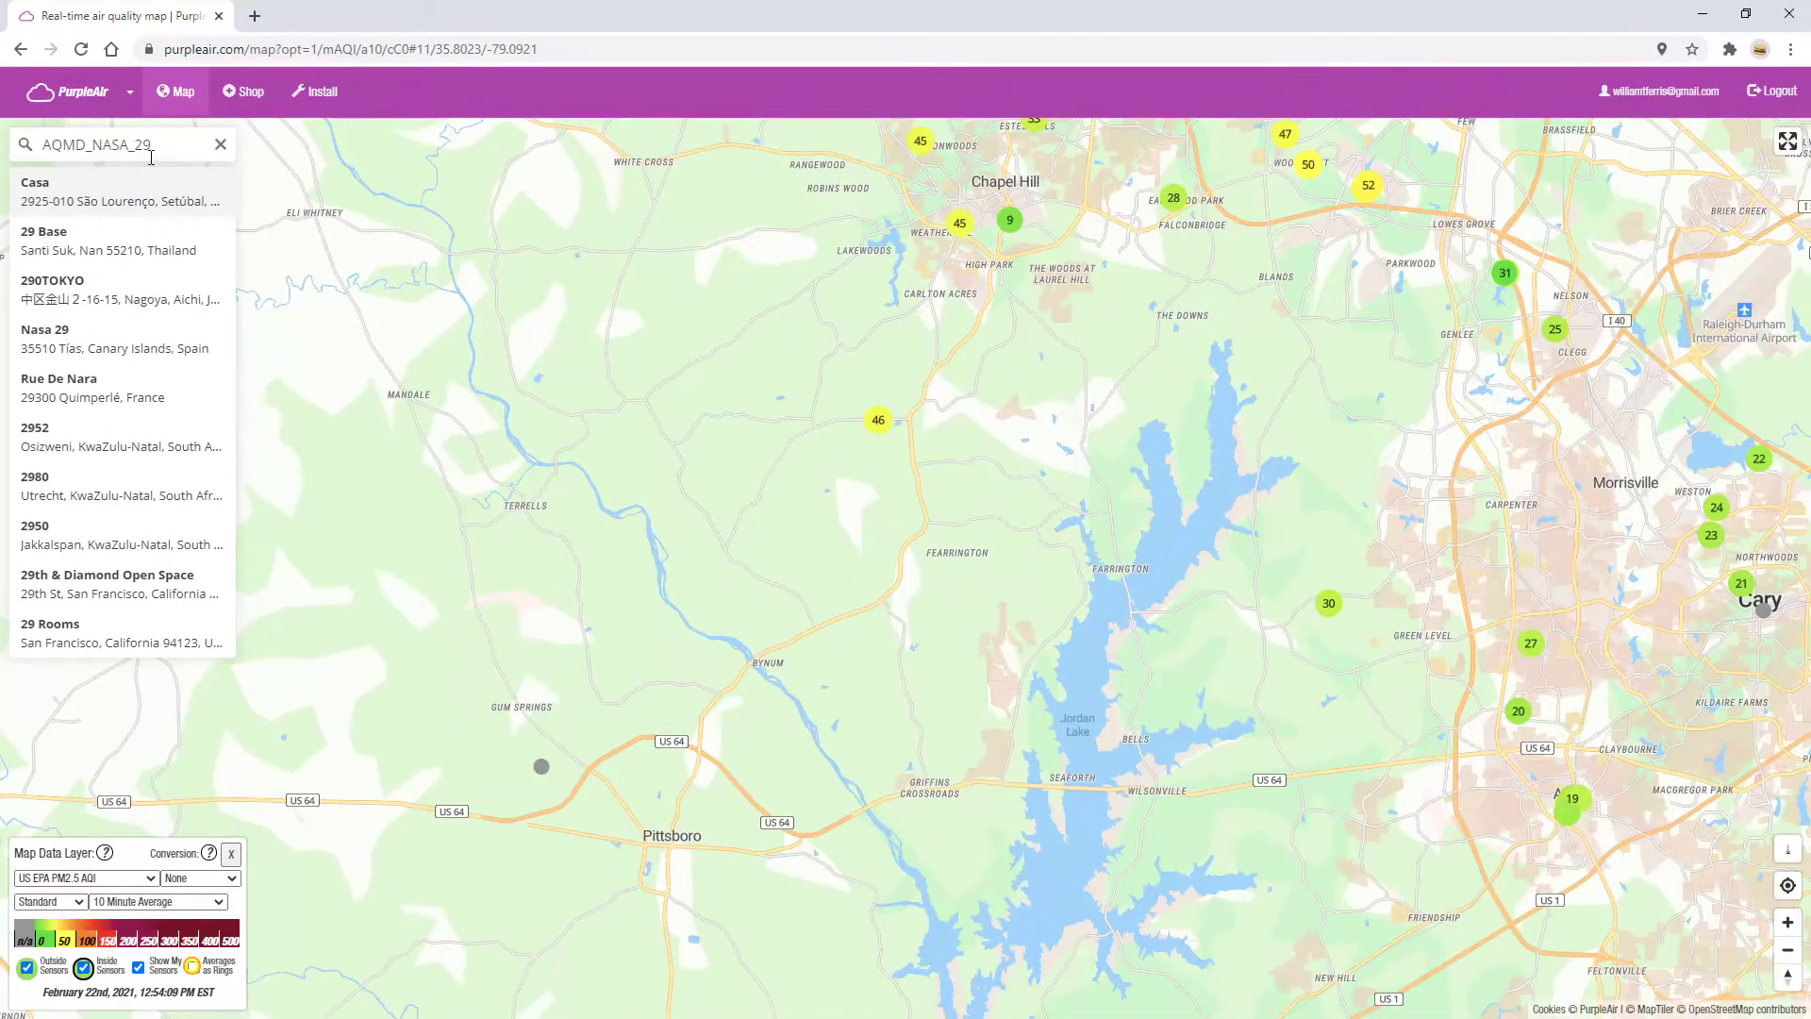
pyautogui.click(219, 144)
# Bring the Los Angeles area of California into view on the sensor map.
pyautogui.scroll(-1, 308, 467)
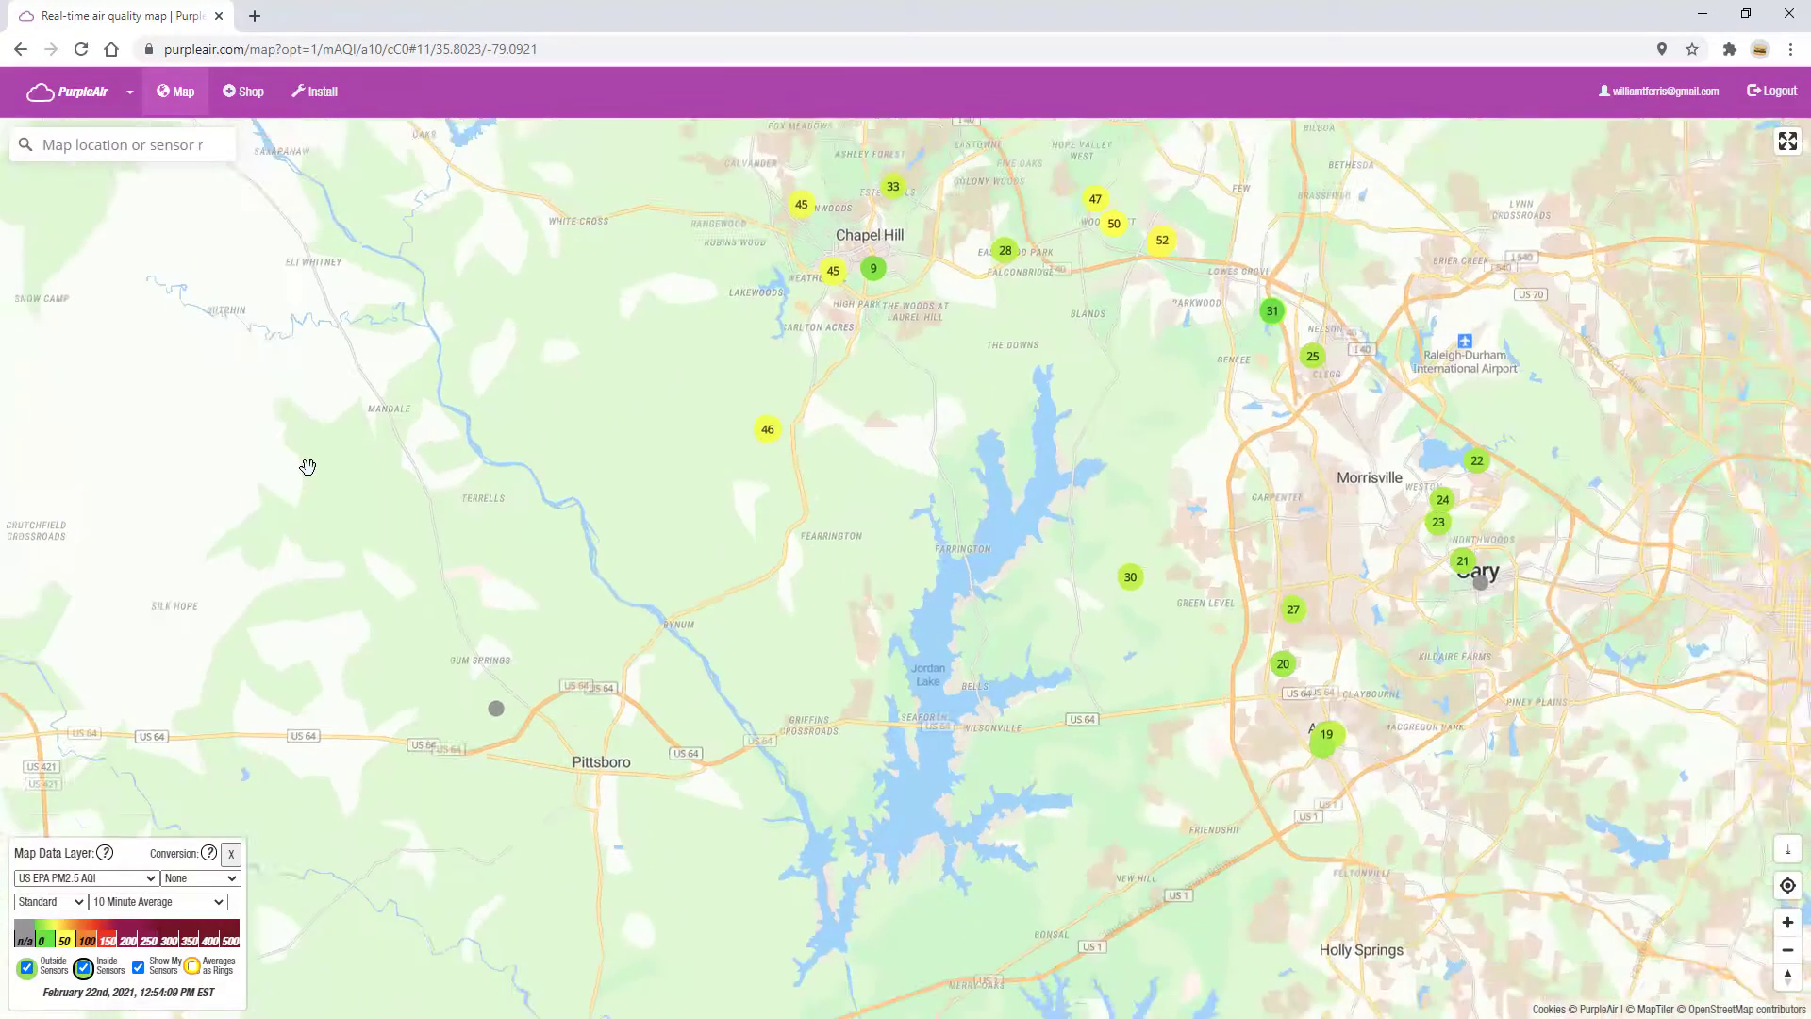
pyautogui.scroll(-15, 309, 466)
pyautogui.moveTo(271, 566); pyautogui.dragTo(1632, 437)
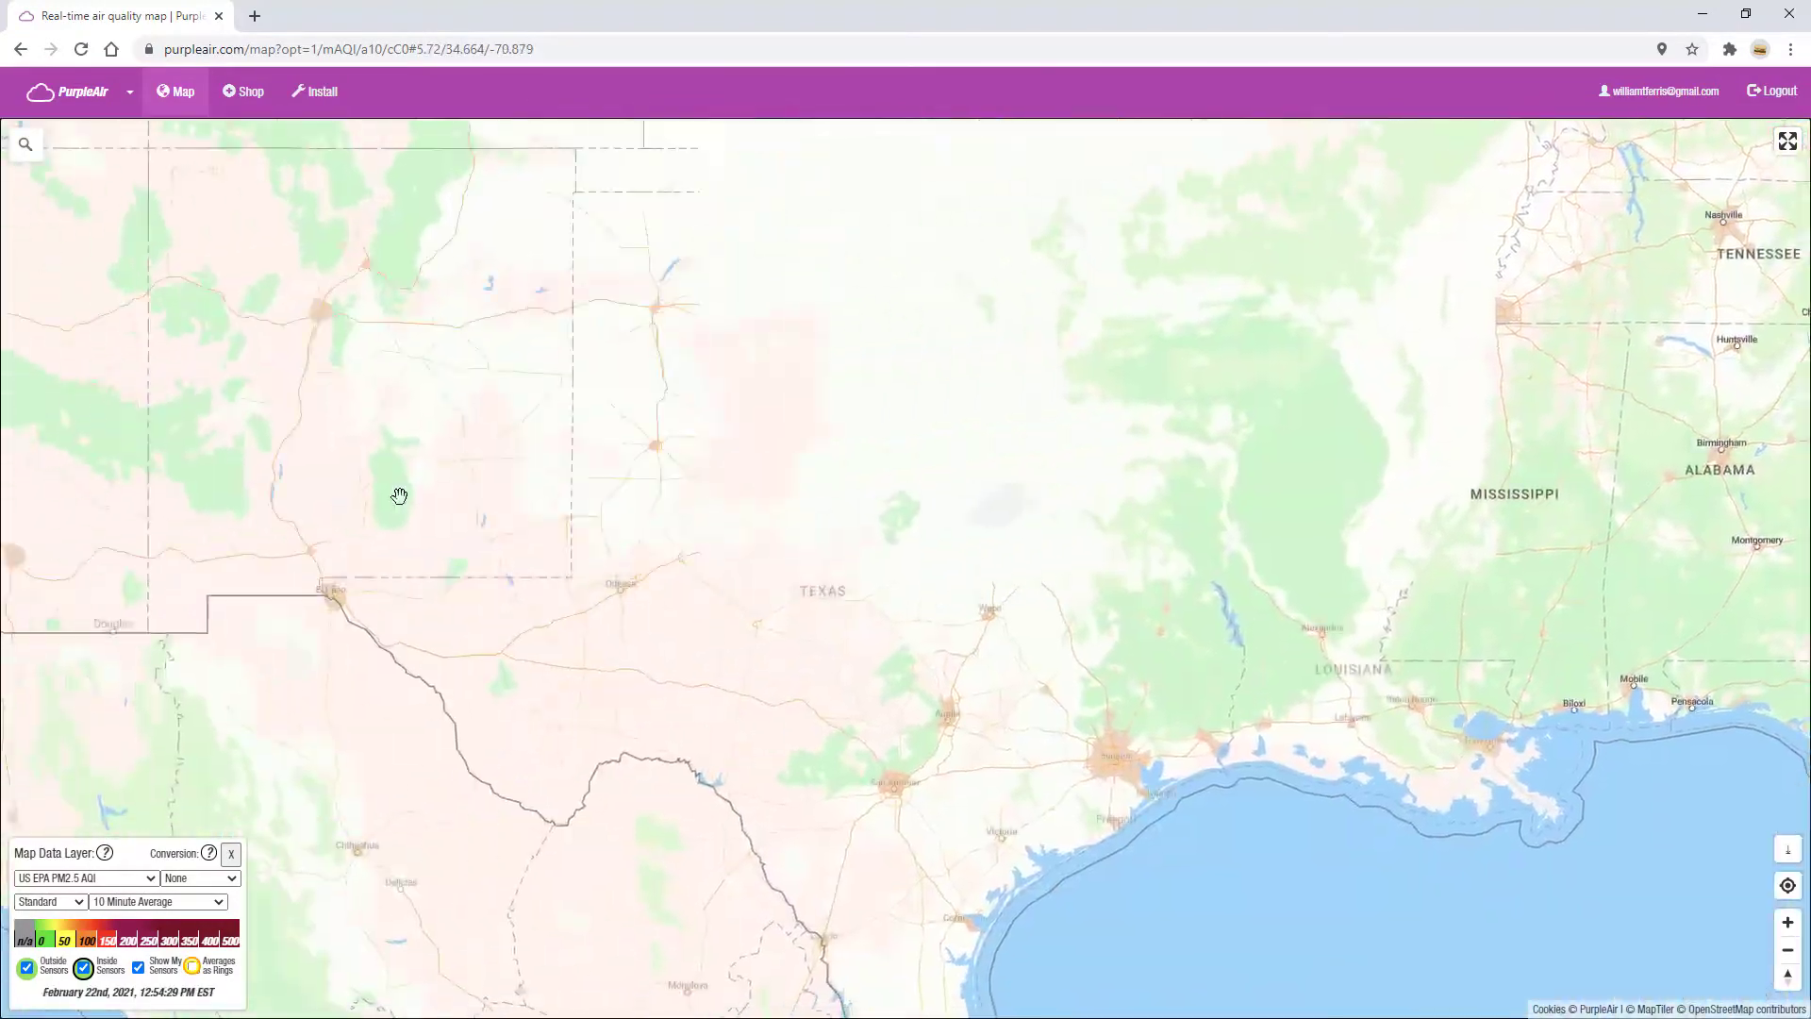
pyautogui.moveTo(430, 496); pyautogui.dragTo(1208, 647)
pyautogui.moveTo(651, 510); pyautogui.dragTo(738, 604)
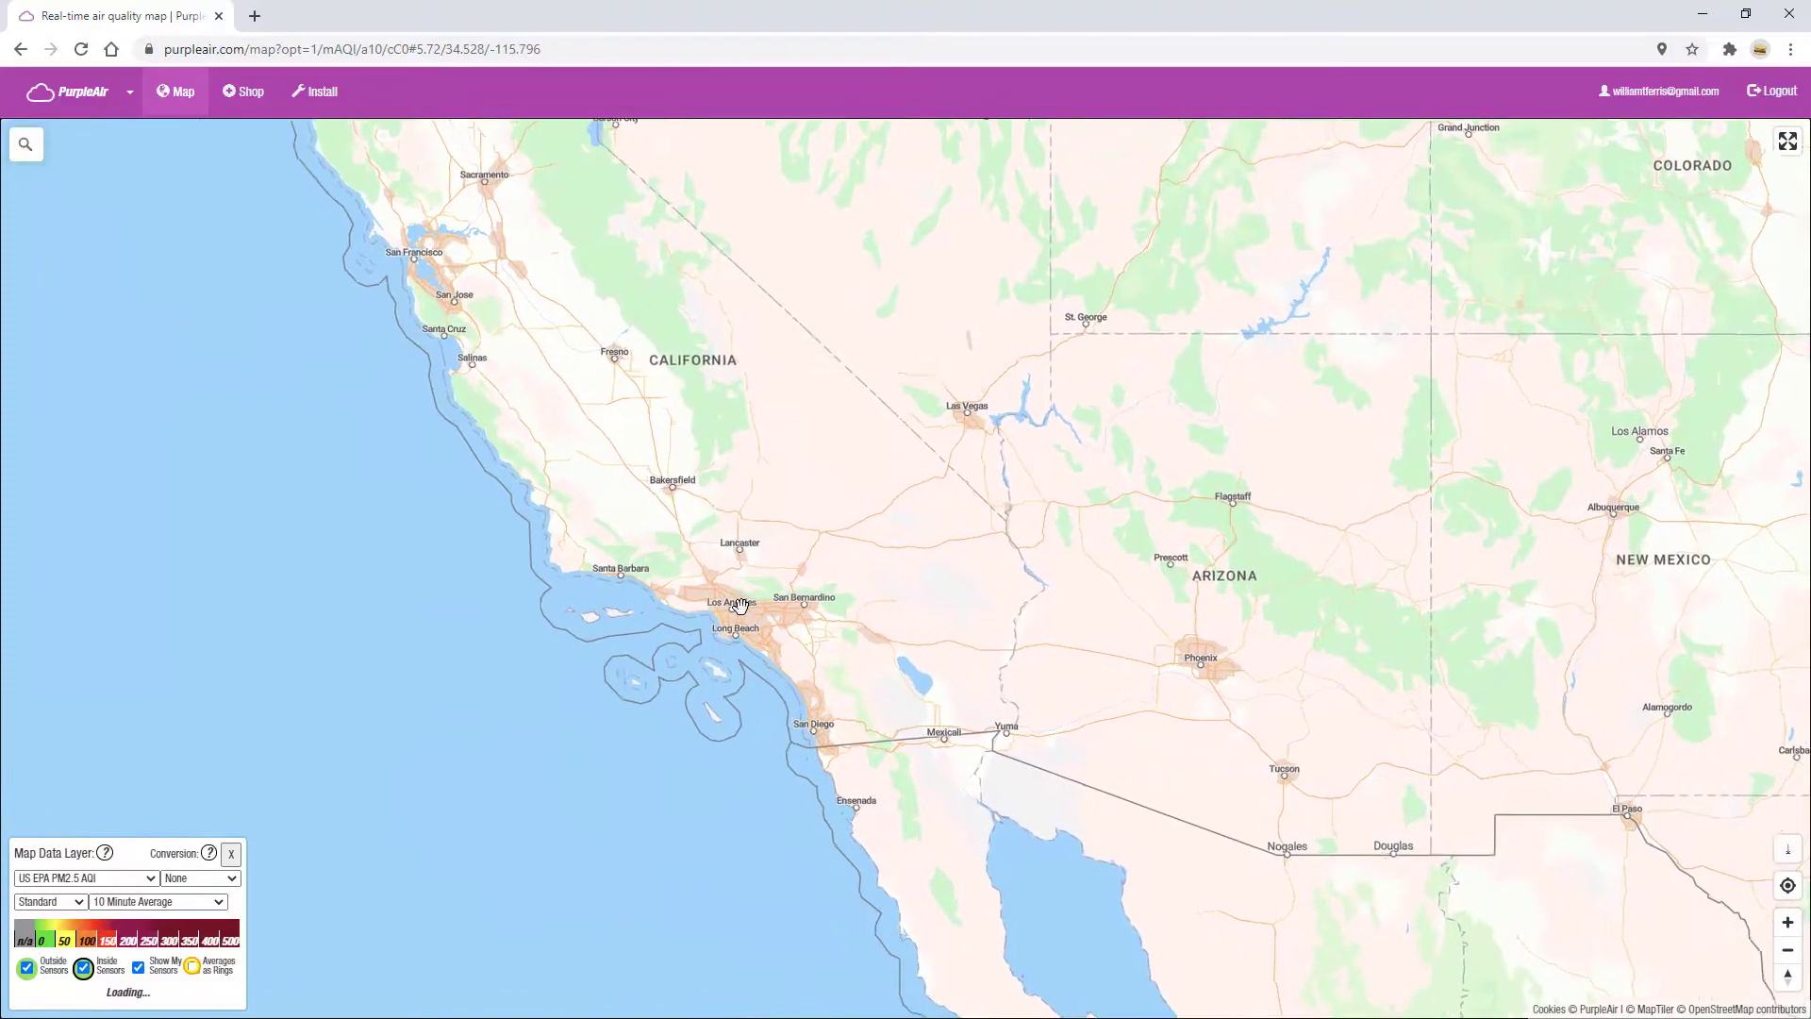
pyautogui.scroll(6, 739, 605)
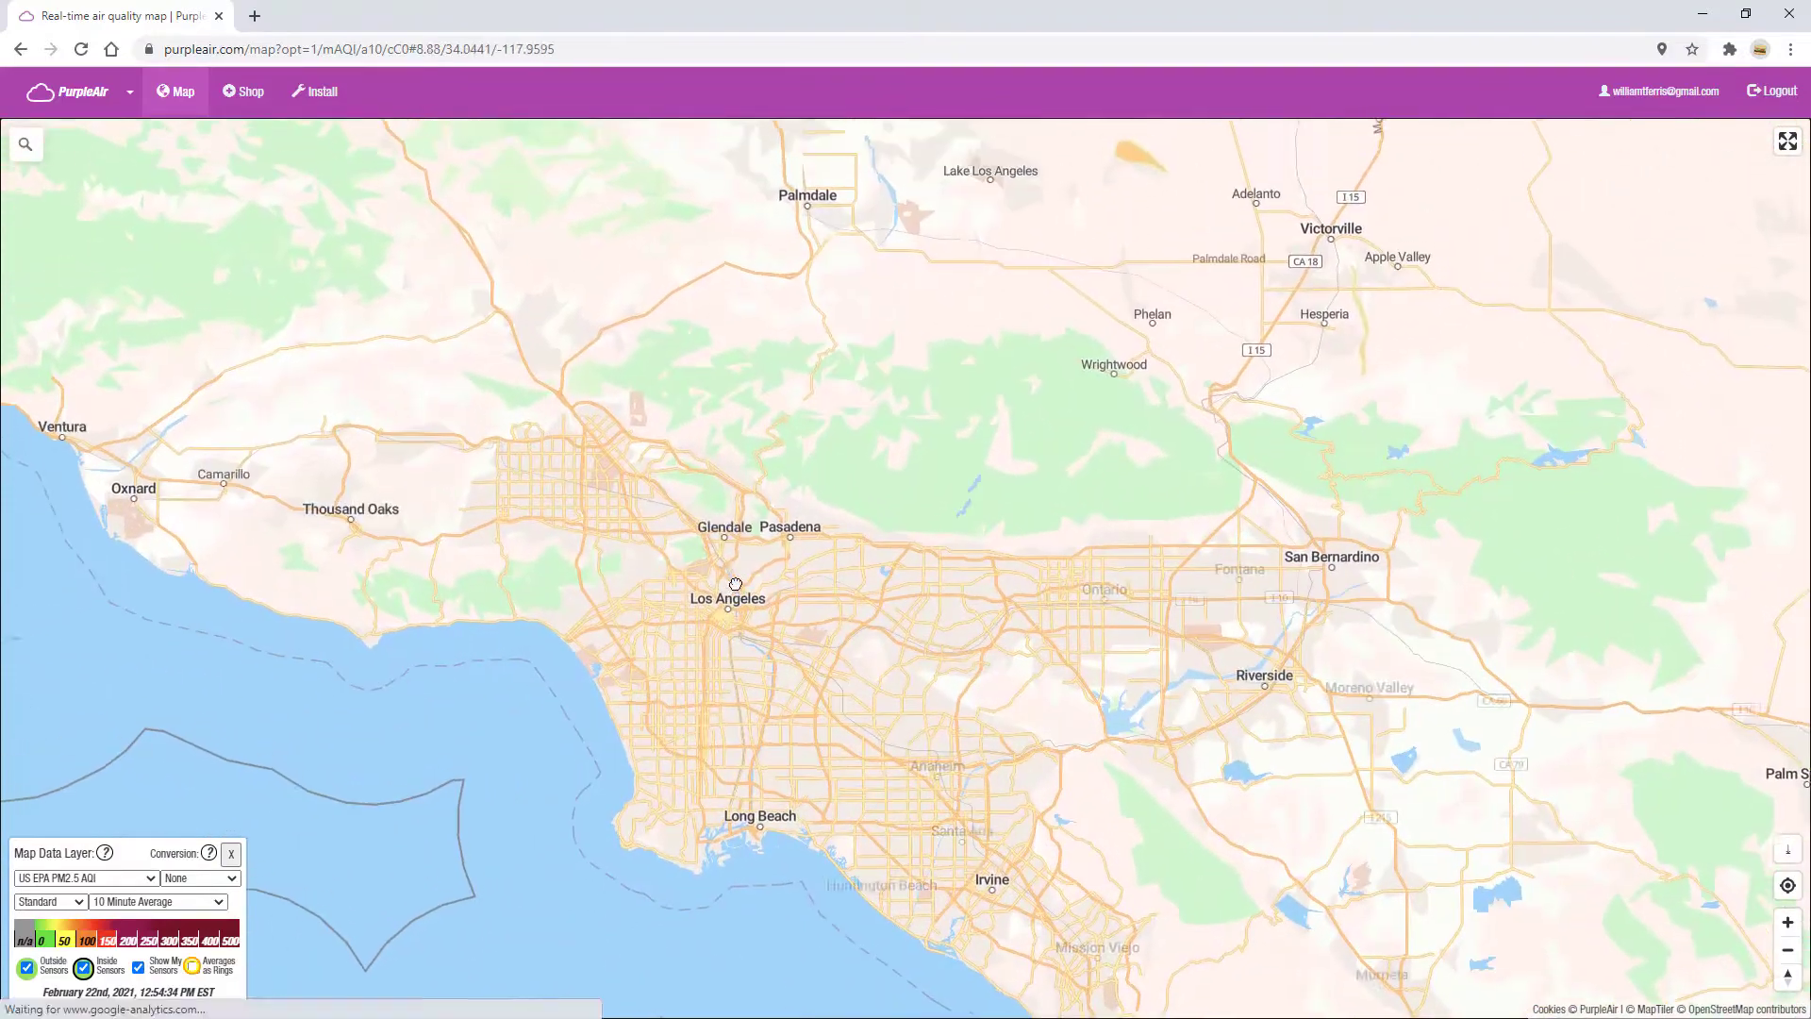
pyautogui.scroll(1, 736, 584)
# Search the map for the outside sensor AQMD_NASA_29 and show its air quality details.
pyautogui.click(31, 154)
pyautogui.write('AQMD_NASA_29')
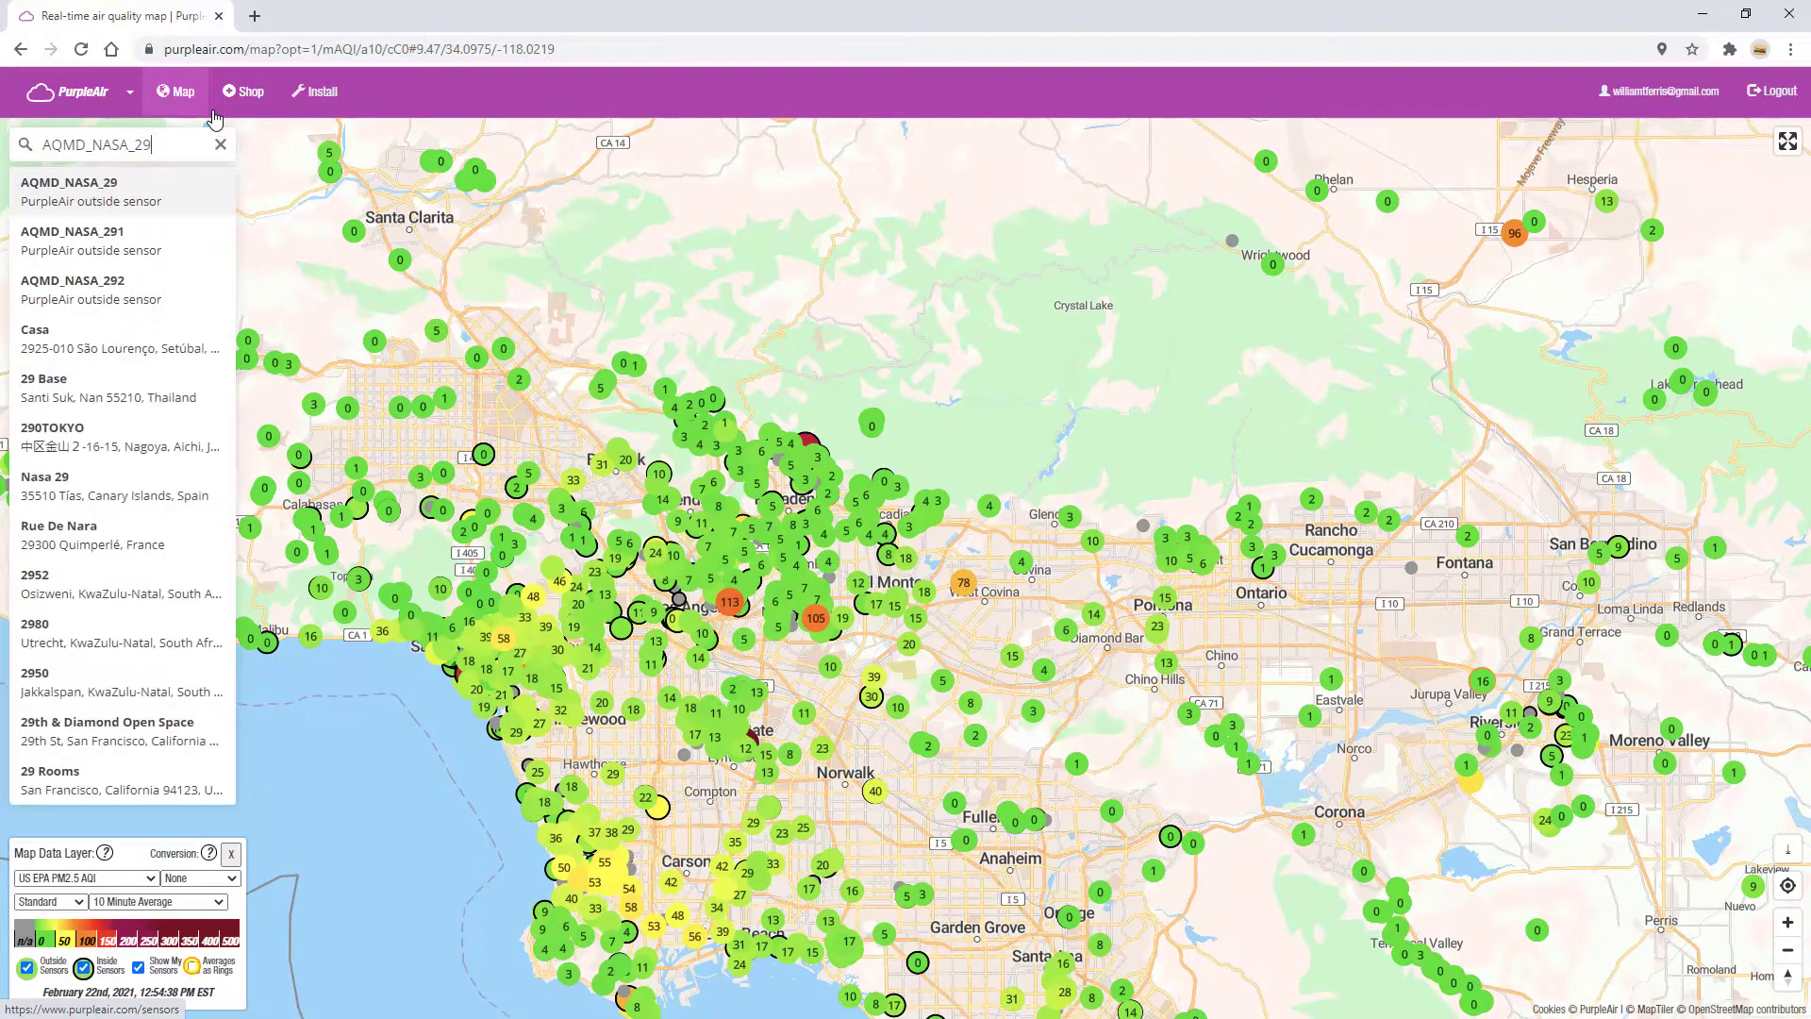
pyautogui.click(132, 194)
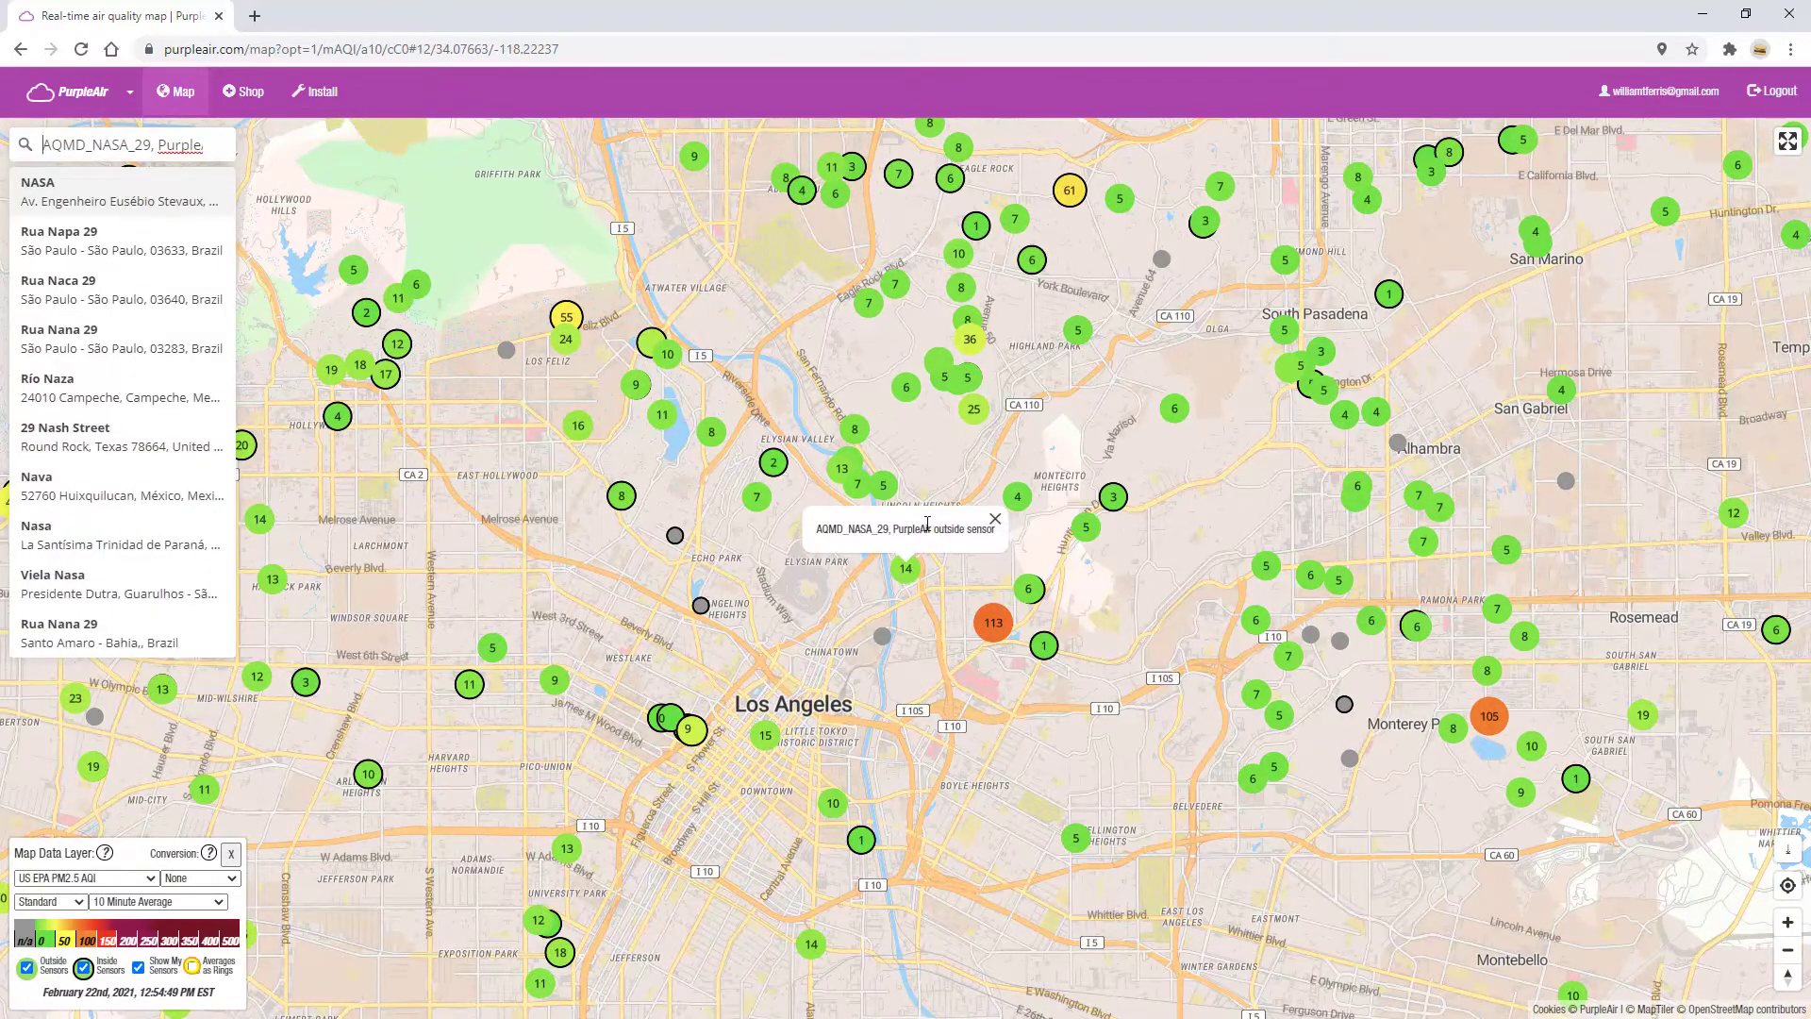
pyautogui.click(907, 548)
pyautogui.click(906, 571)
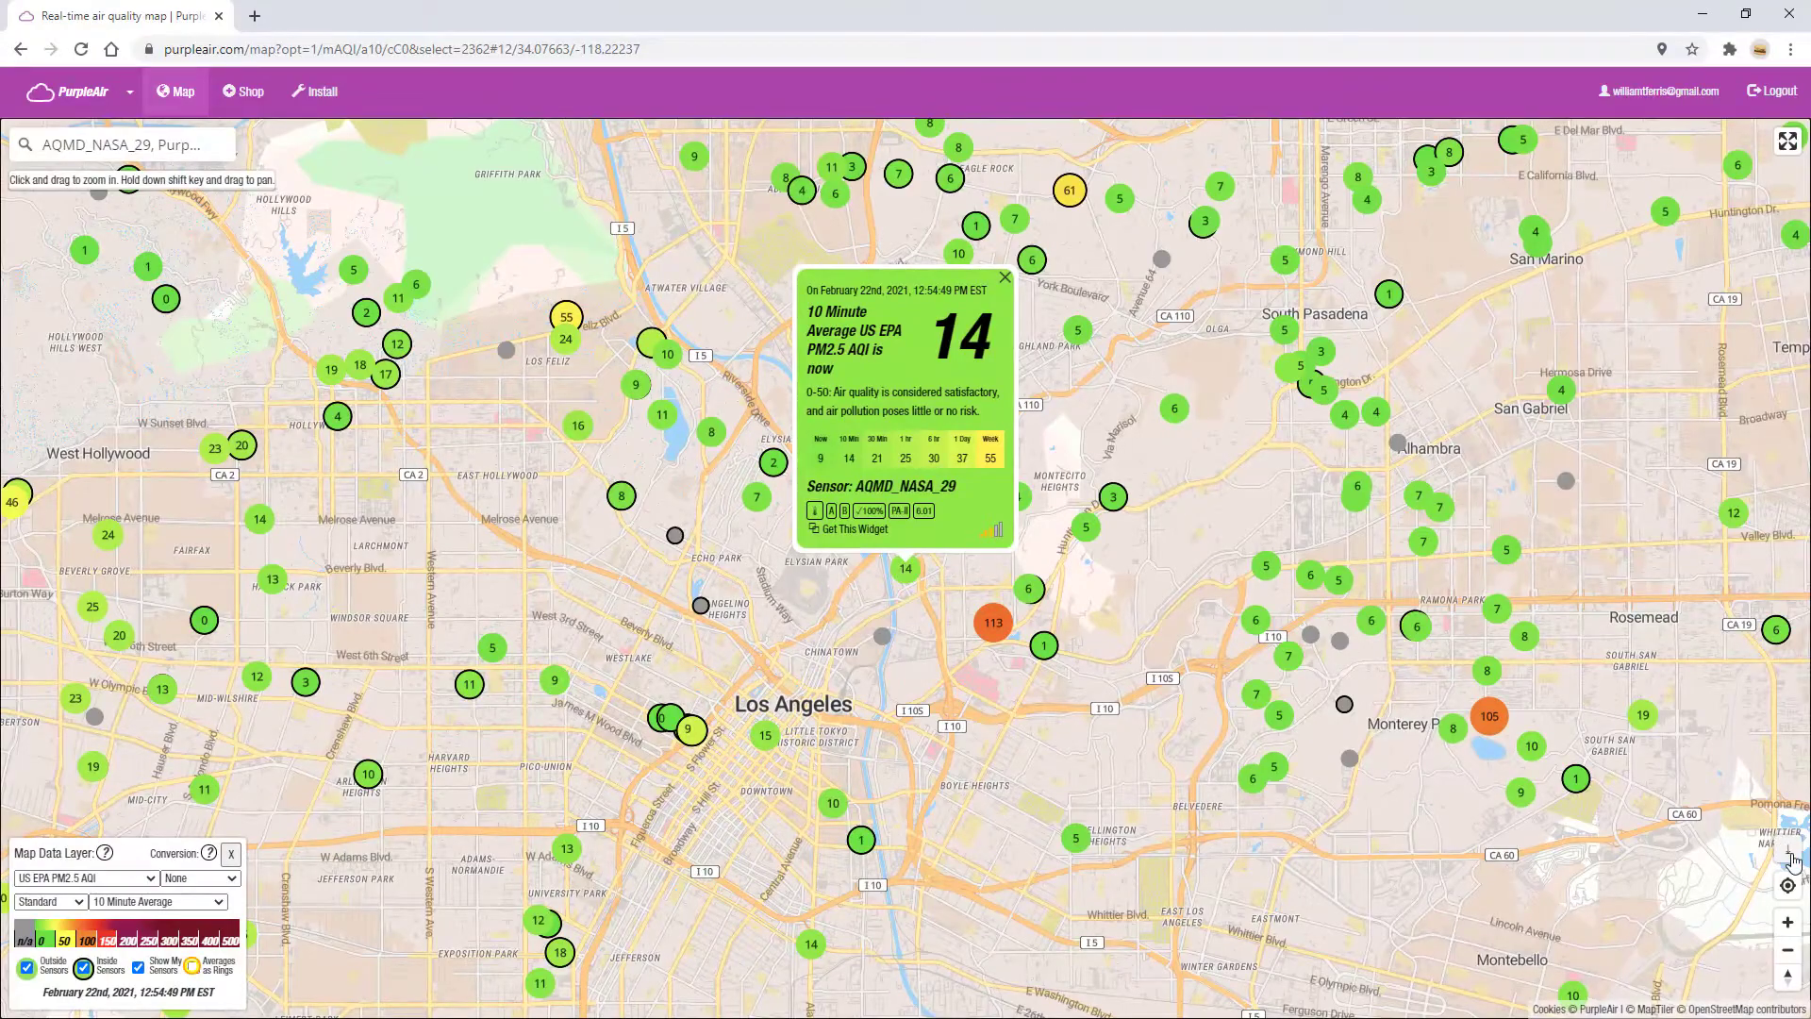
# Open the sensor data download tool and set the start date 08/01/2020, end date 09/30/2020 and a 60-minute average.
pyautogui.click(1788, 853)
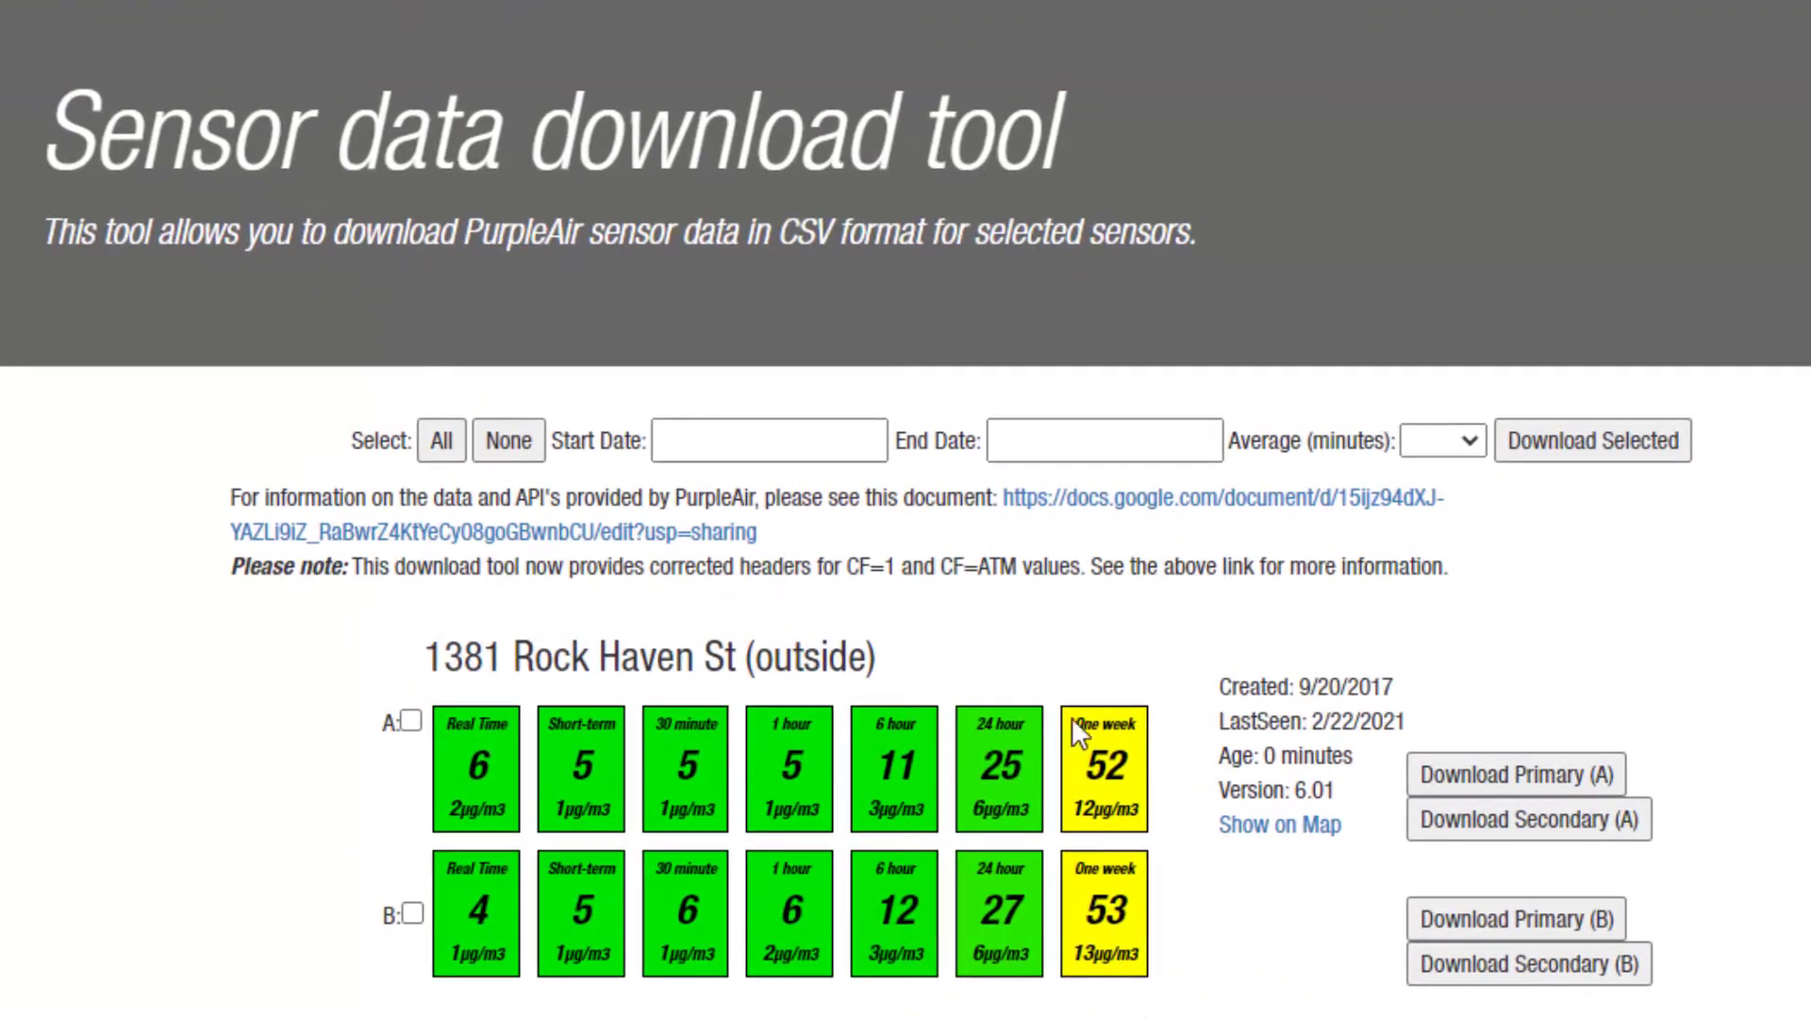
pyautogui.click(853, 437)
pyautogui.click(1025, 602)
pyautogui.click(1138, 436)
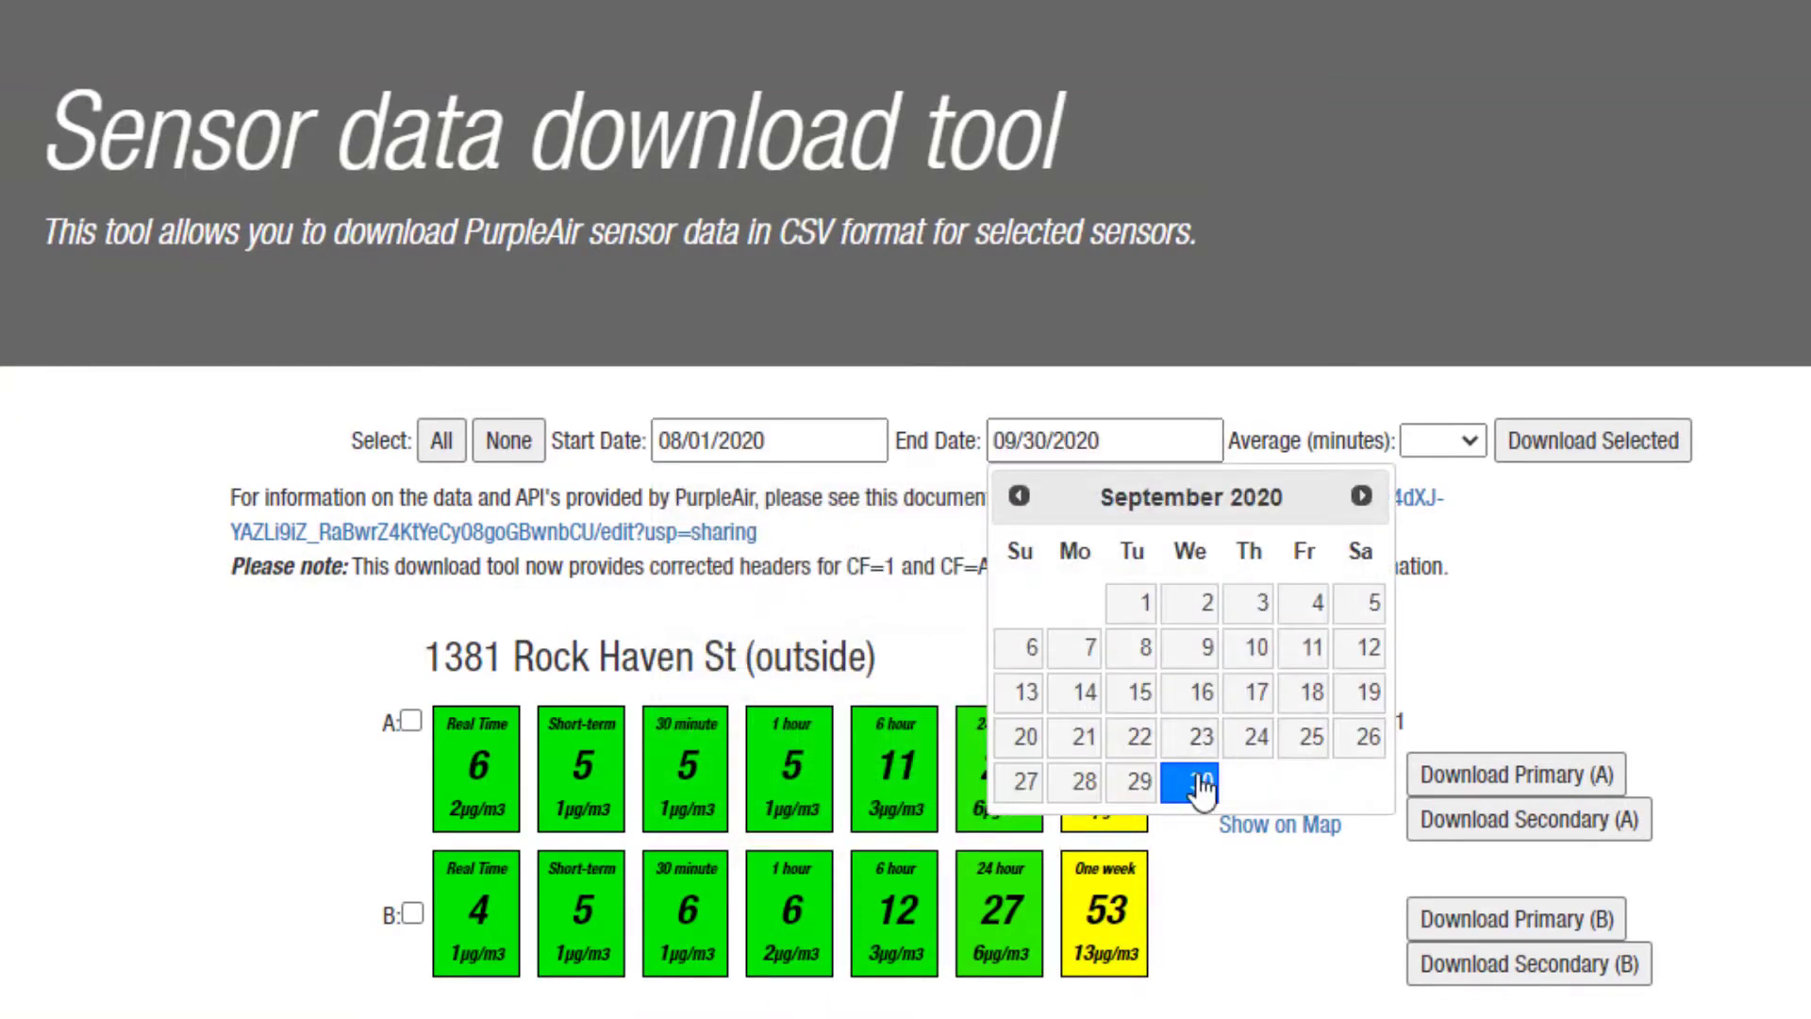
pyautogui.click(1201, 785)
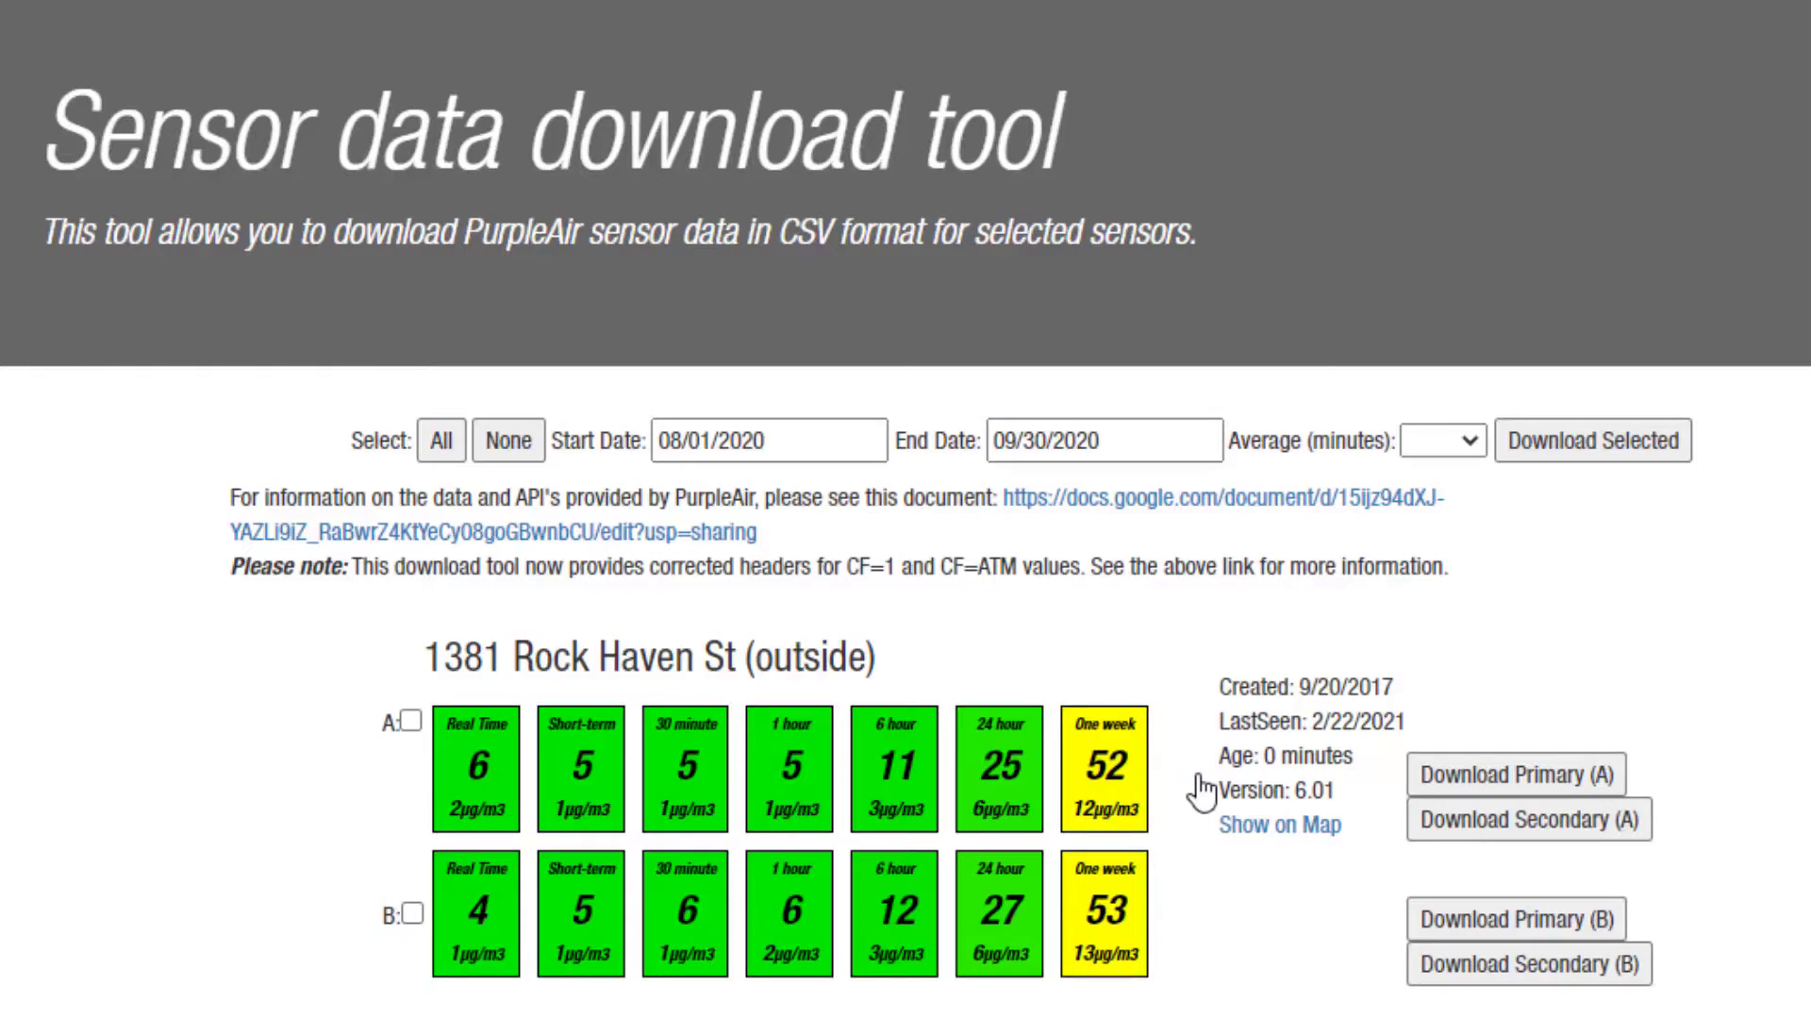
pyautogui.click(1469, 434)
pyautogui.click(1444, 626)
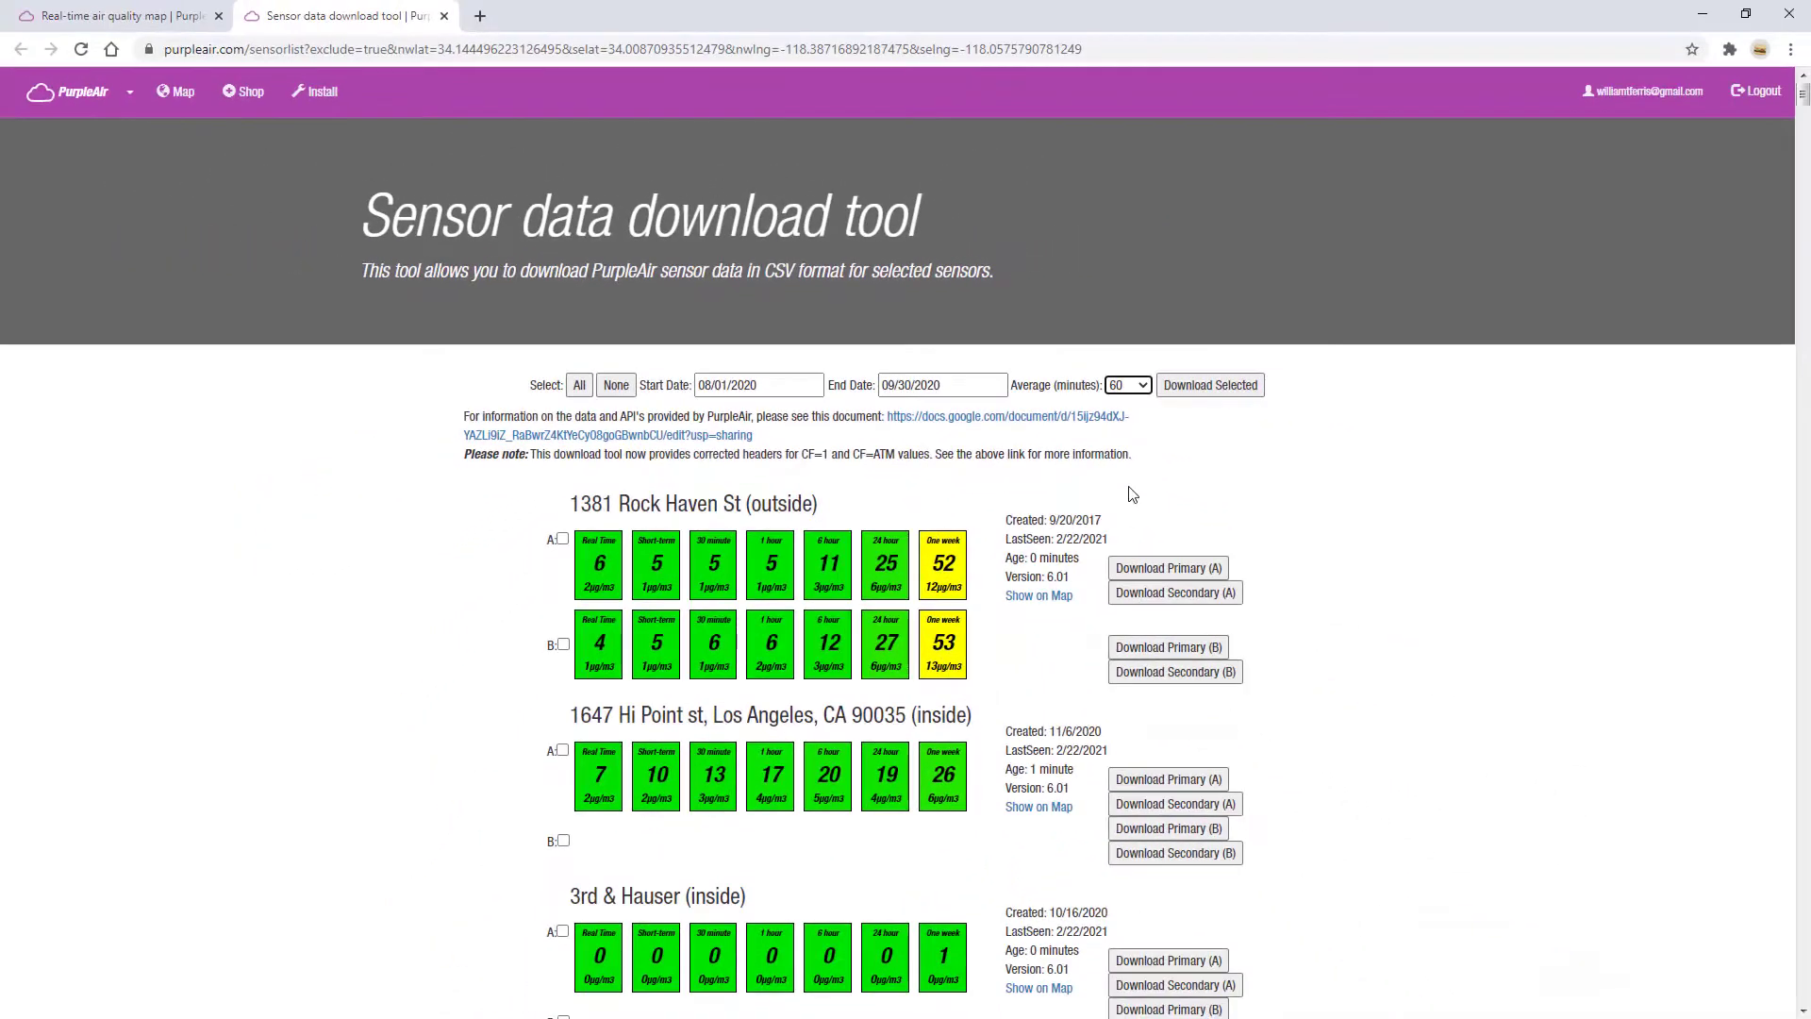
# Download the Primary (A) data of the AQMD_NASA_29 (outside) sensor.
pyautogui.scroll(-20, 1131, 494)
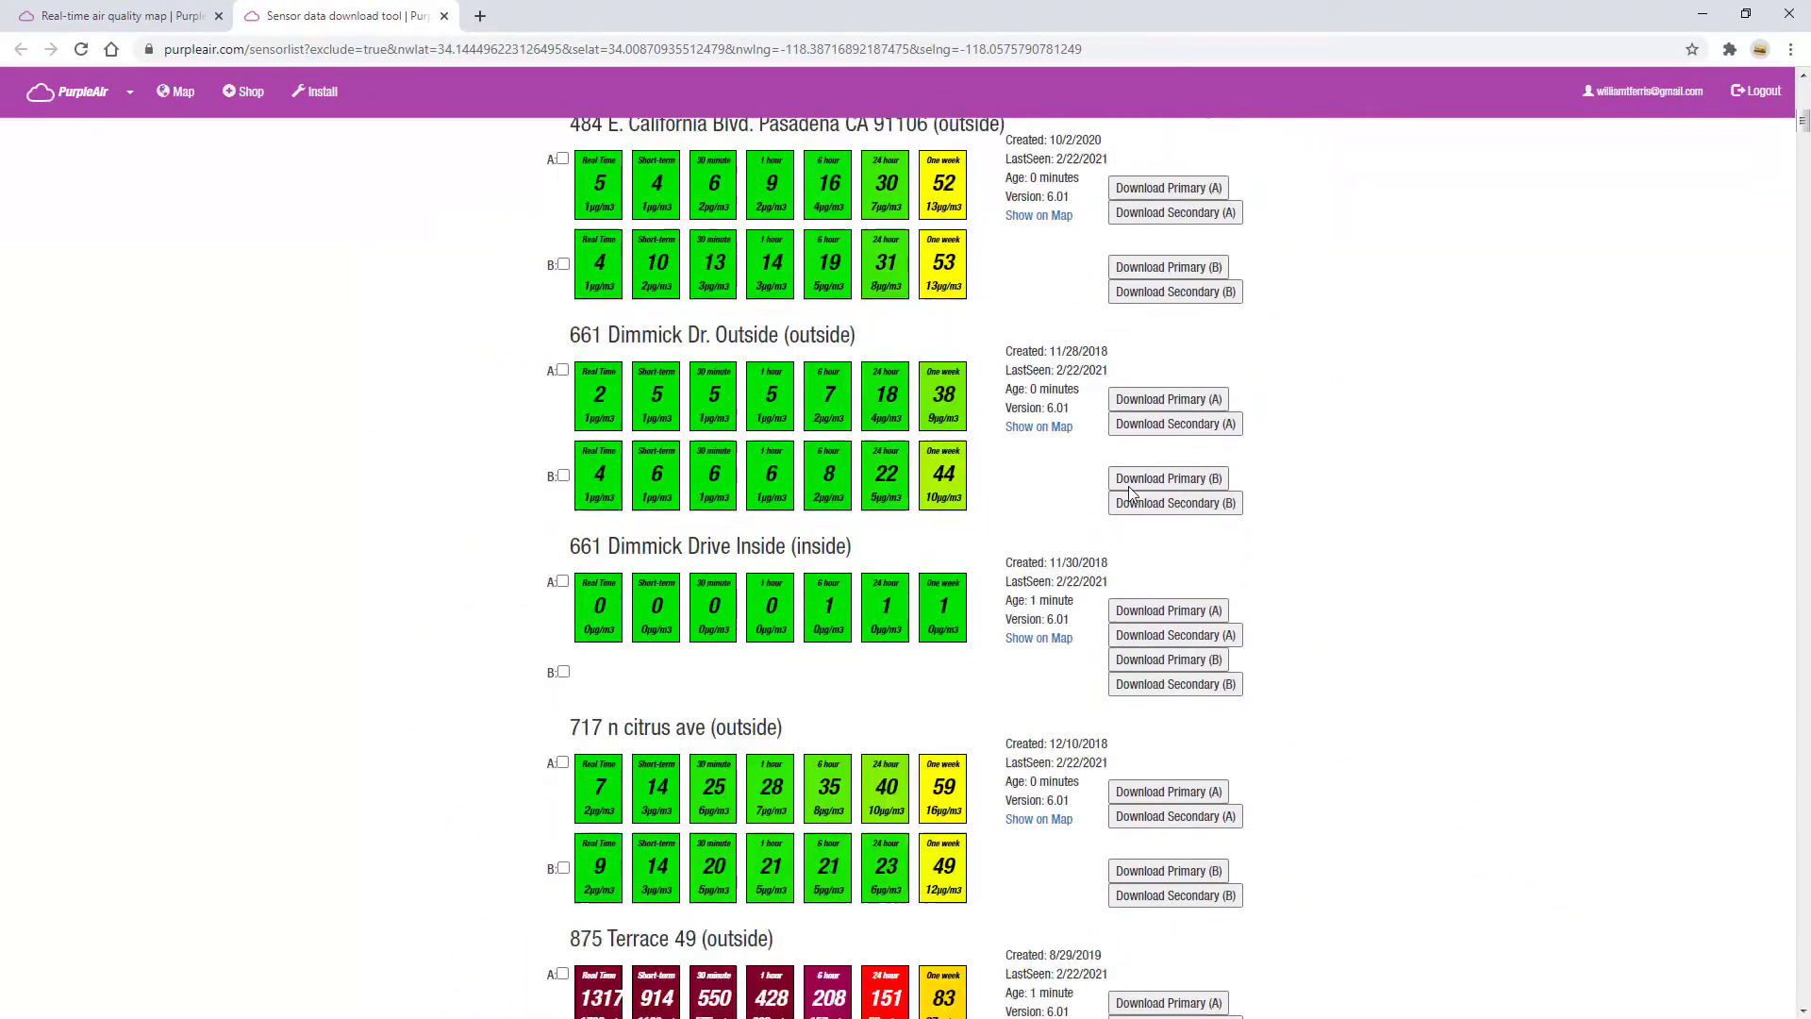
pyautogui.scroll(-13, 1132, 494)
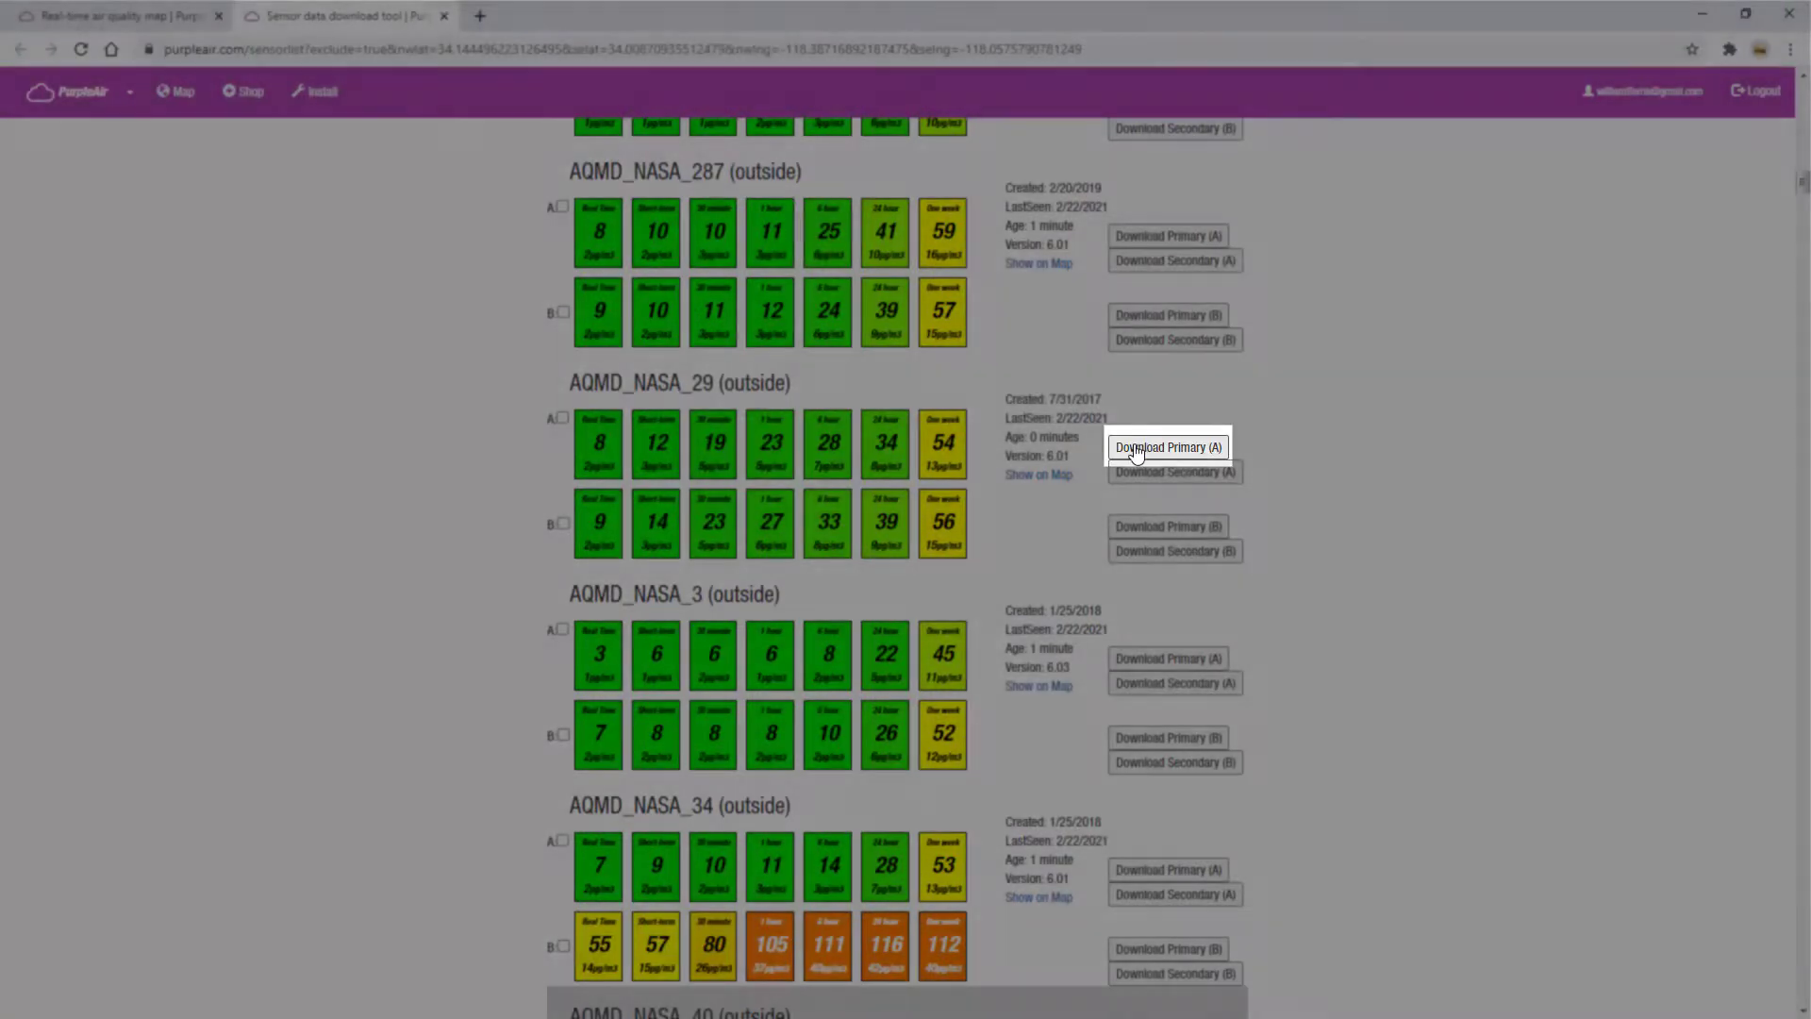
pyautogui.click(1136, 449)
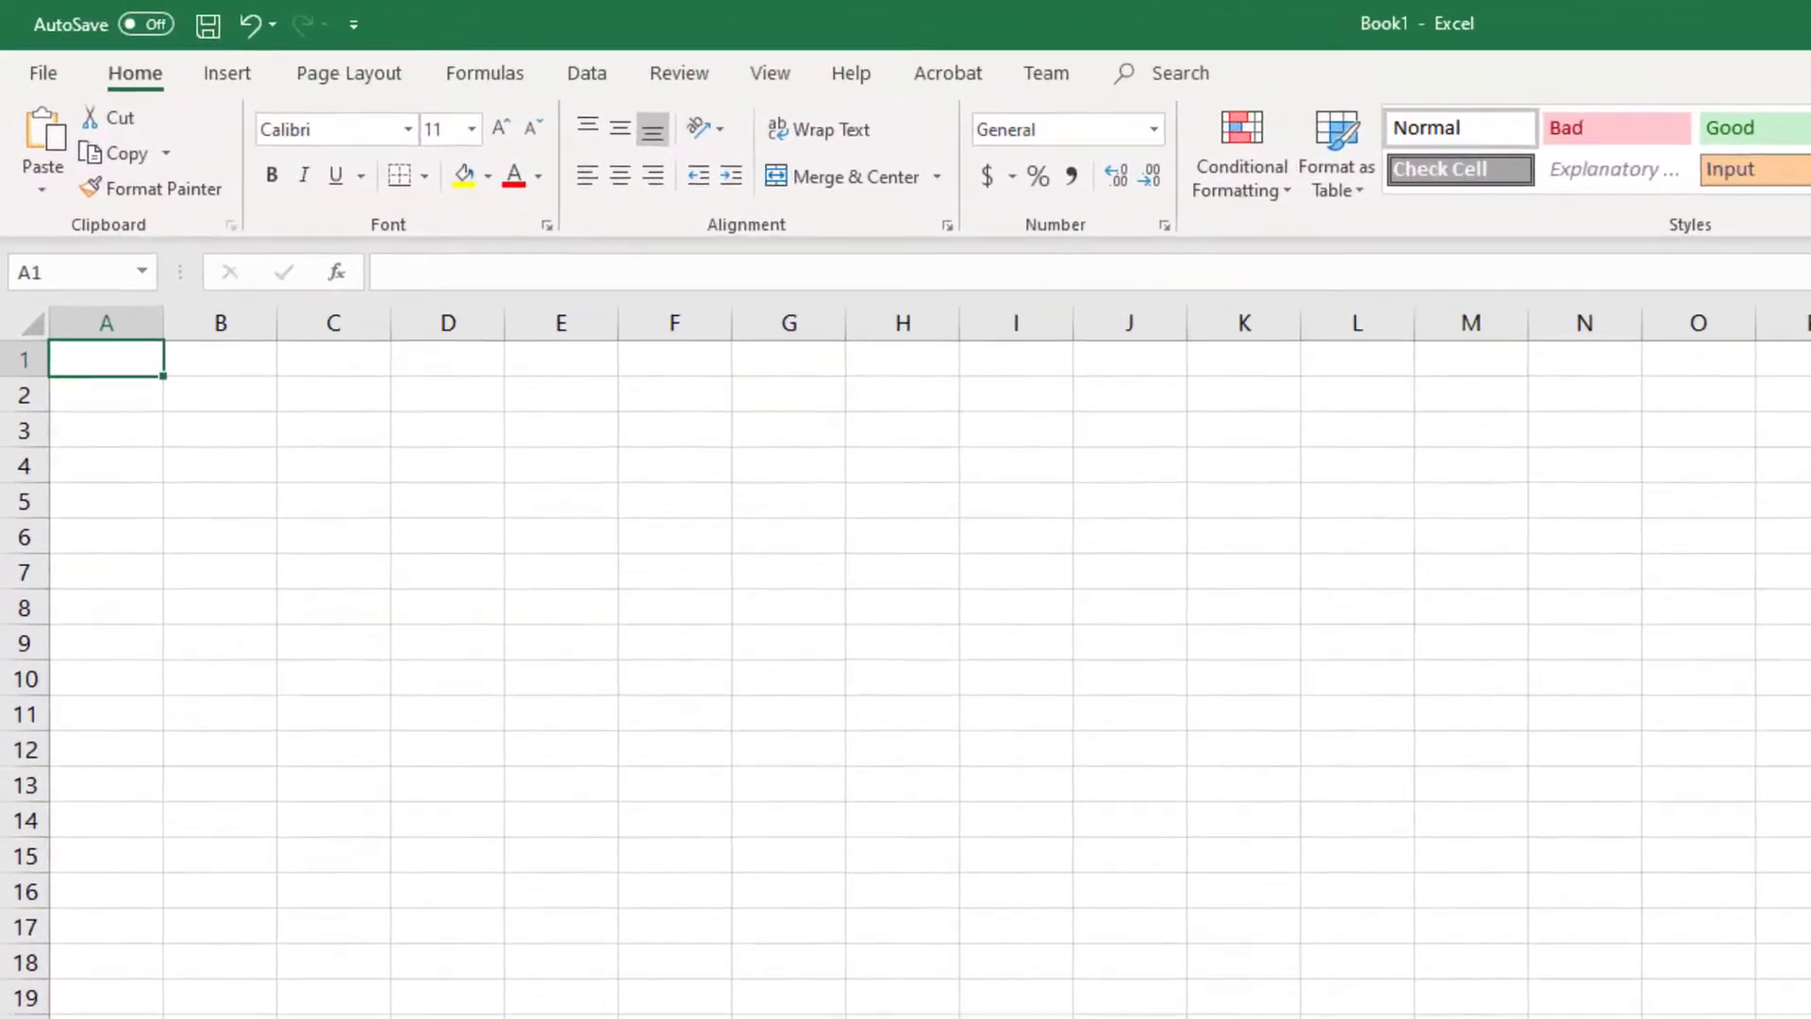
# In a blank Excel workbook, start importing the AQMD_NASA_29 (outside) CSV file from the Air Quality folder.
pyautogui.click(585, 79)
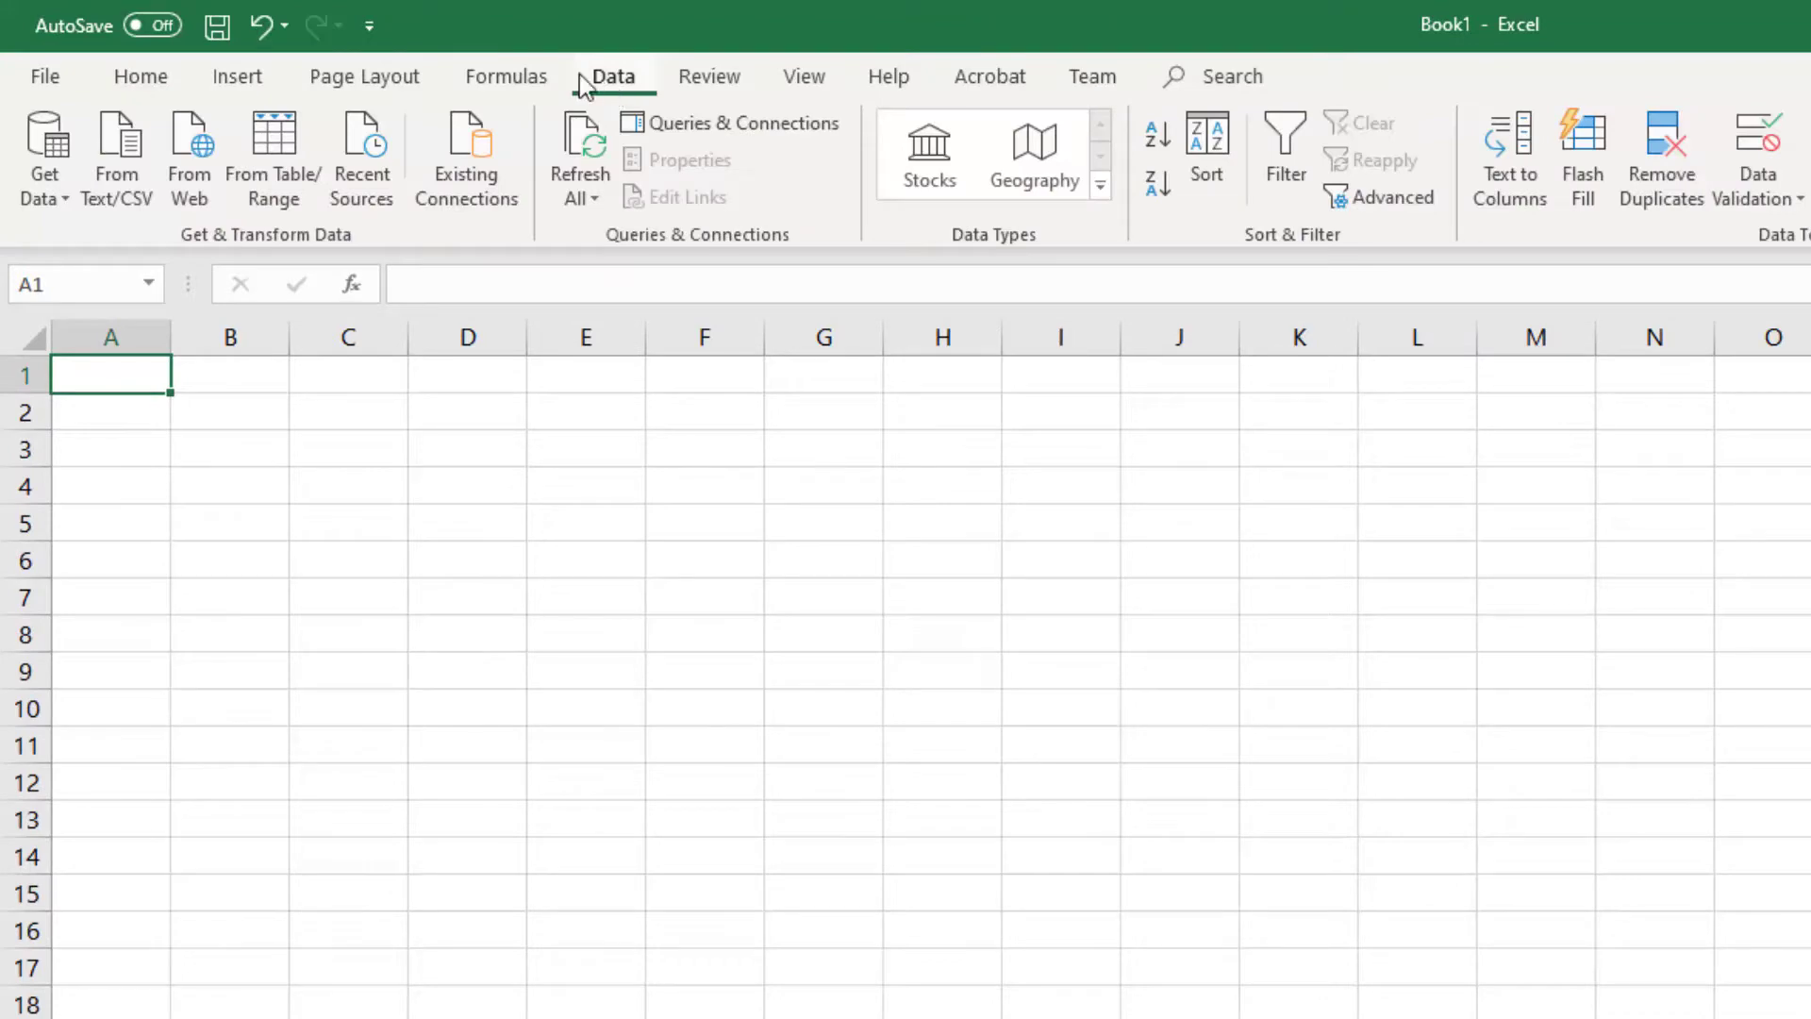
pyautogui.click(141, 141)
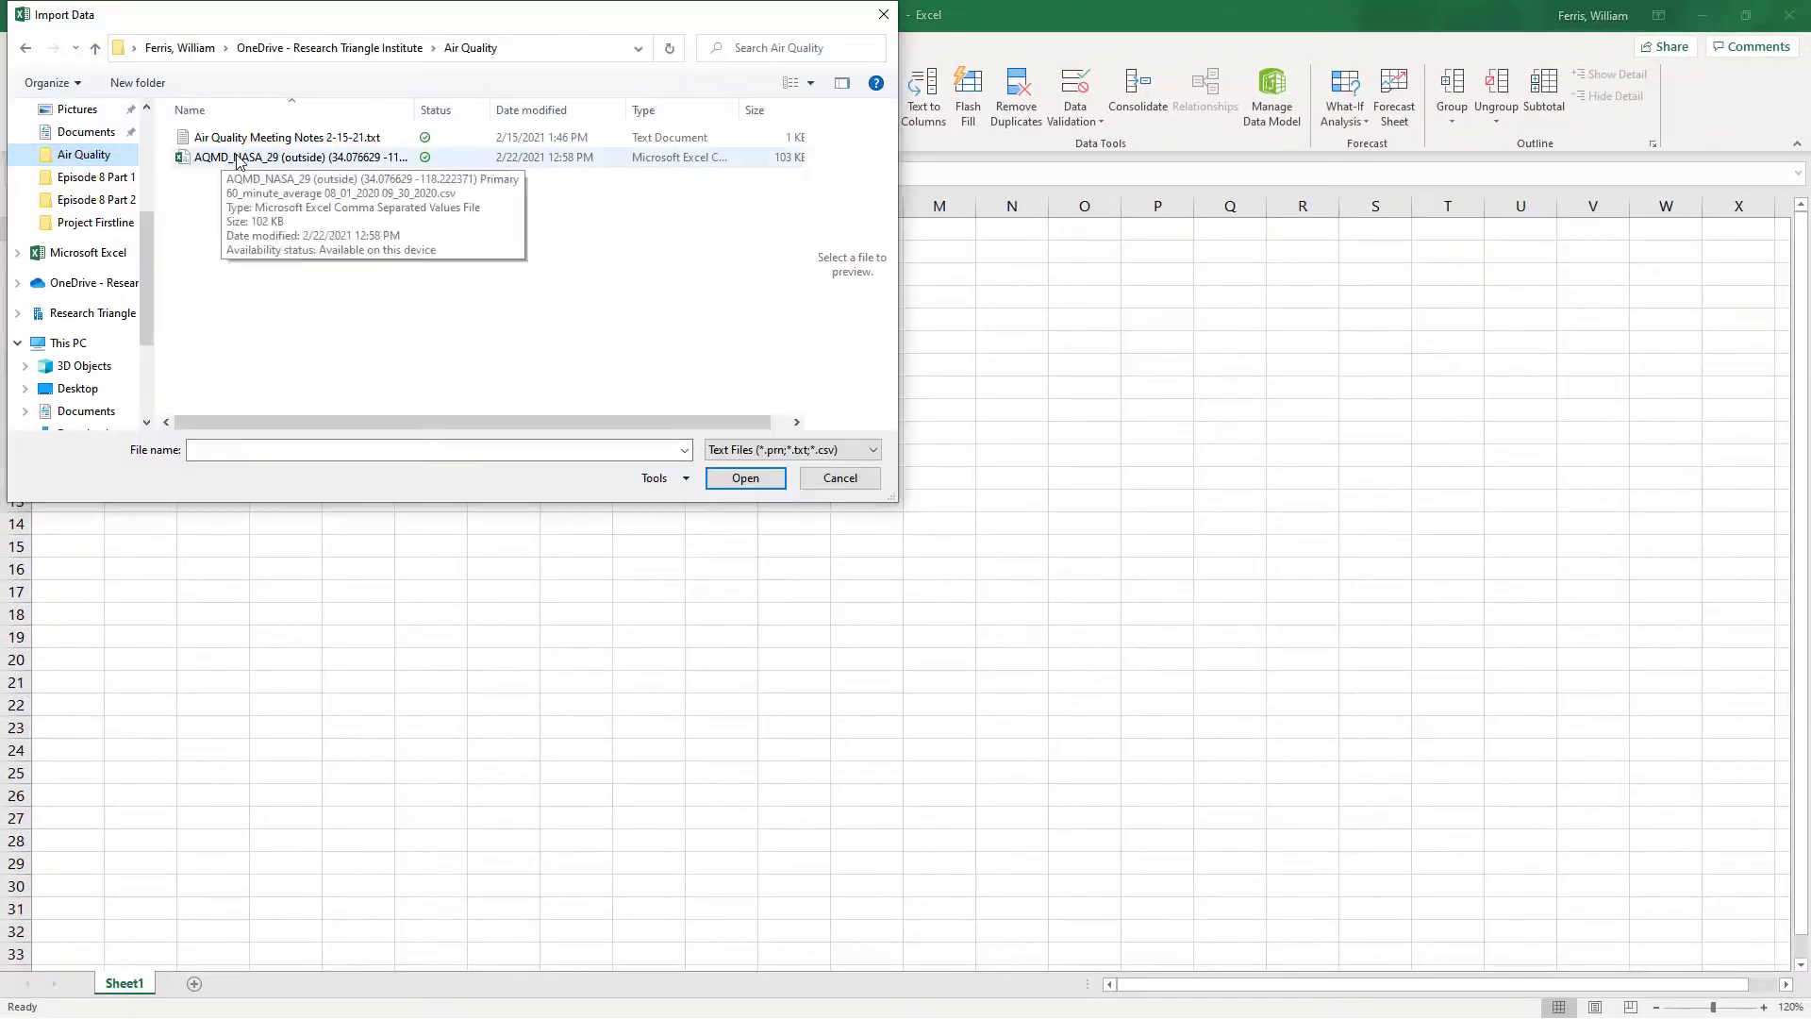
pyautogui.click(496, 256)
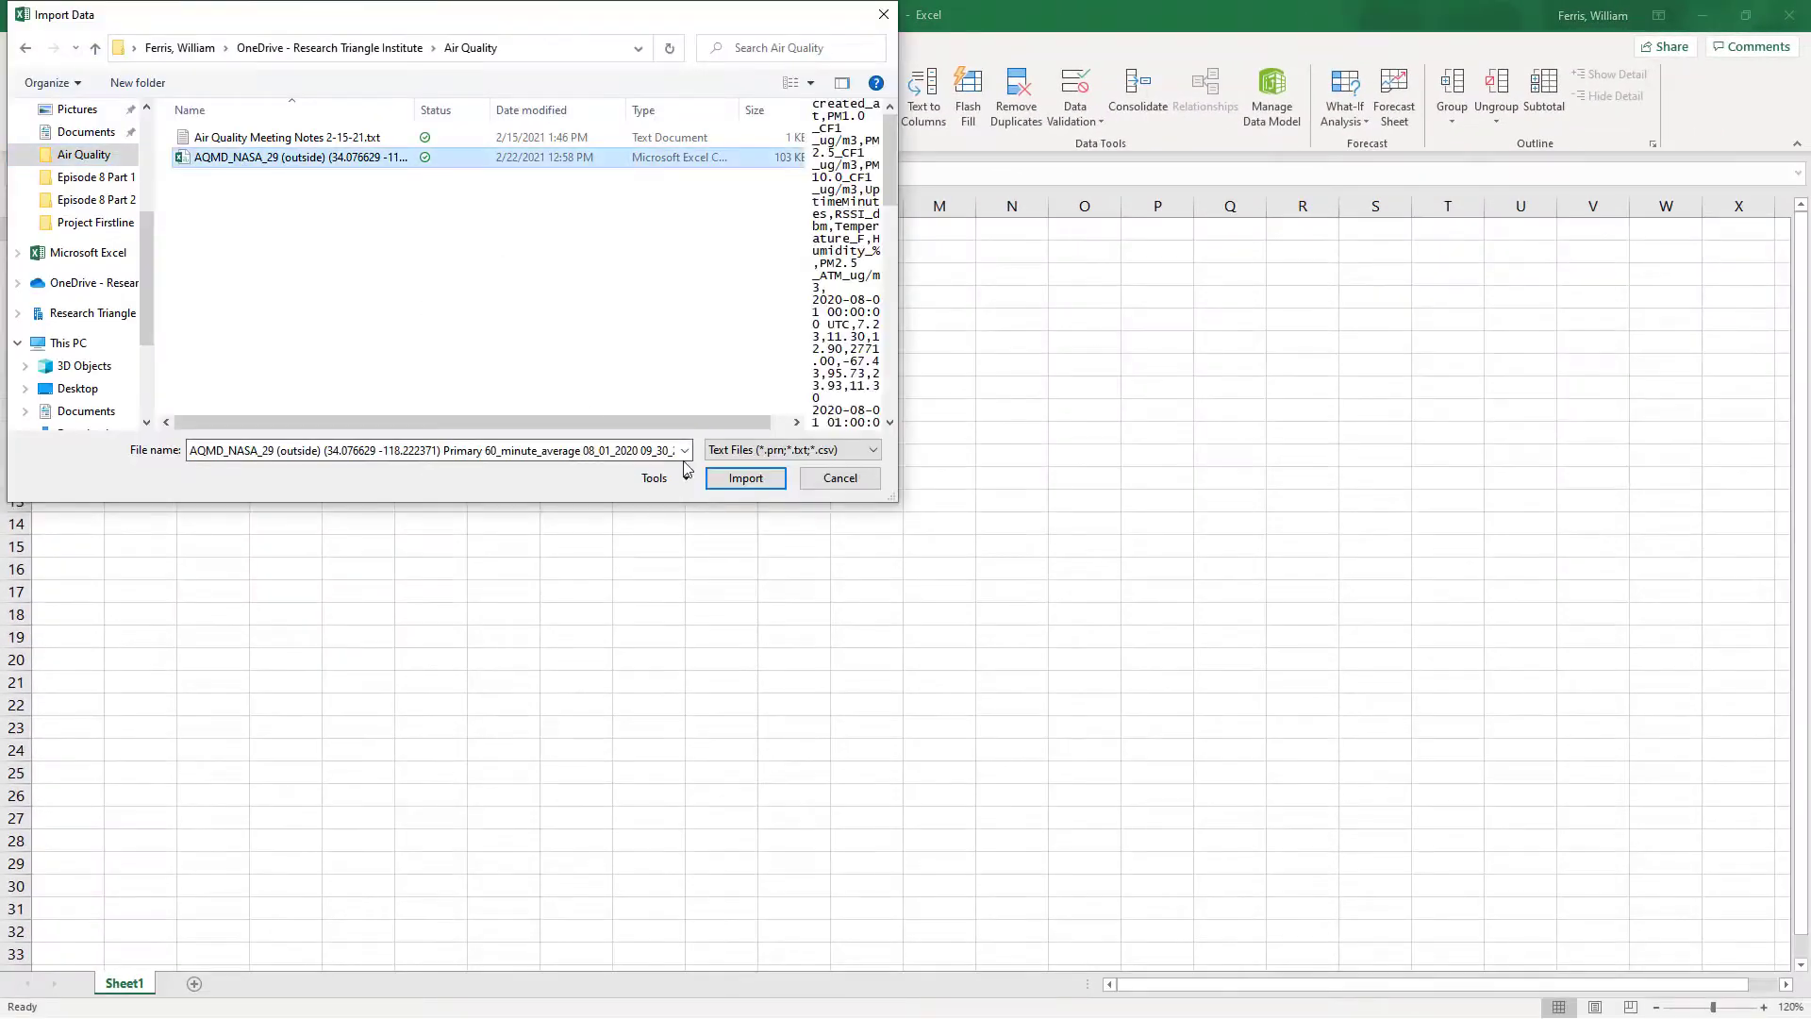
pyautogui.click(731, 479)
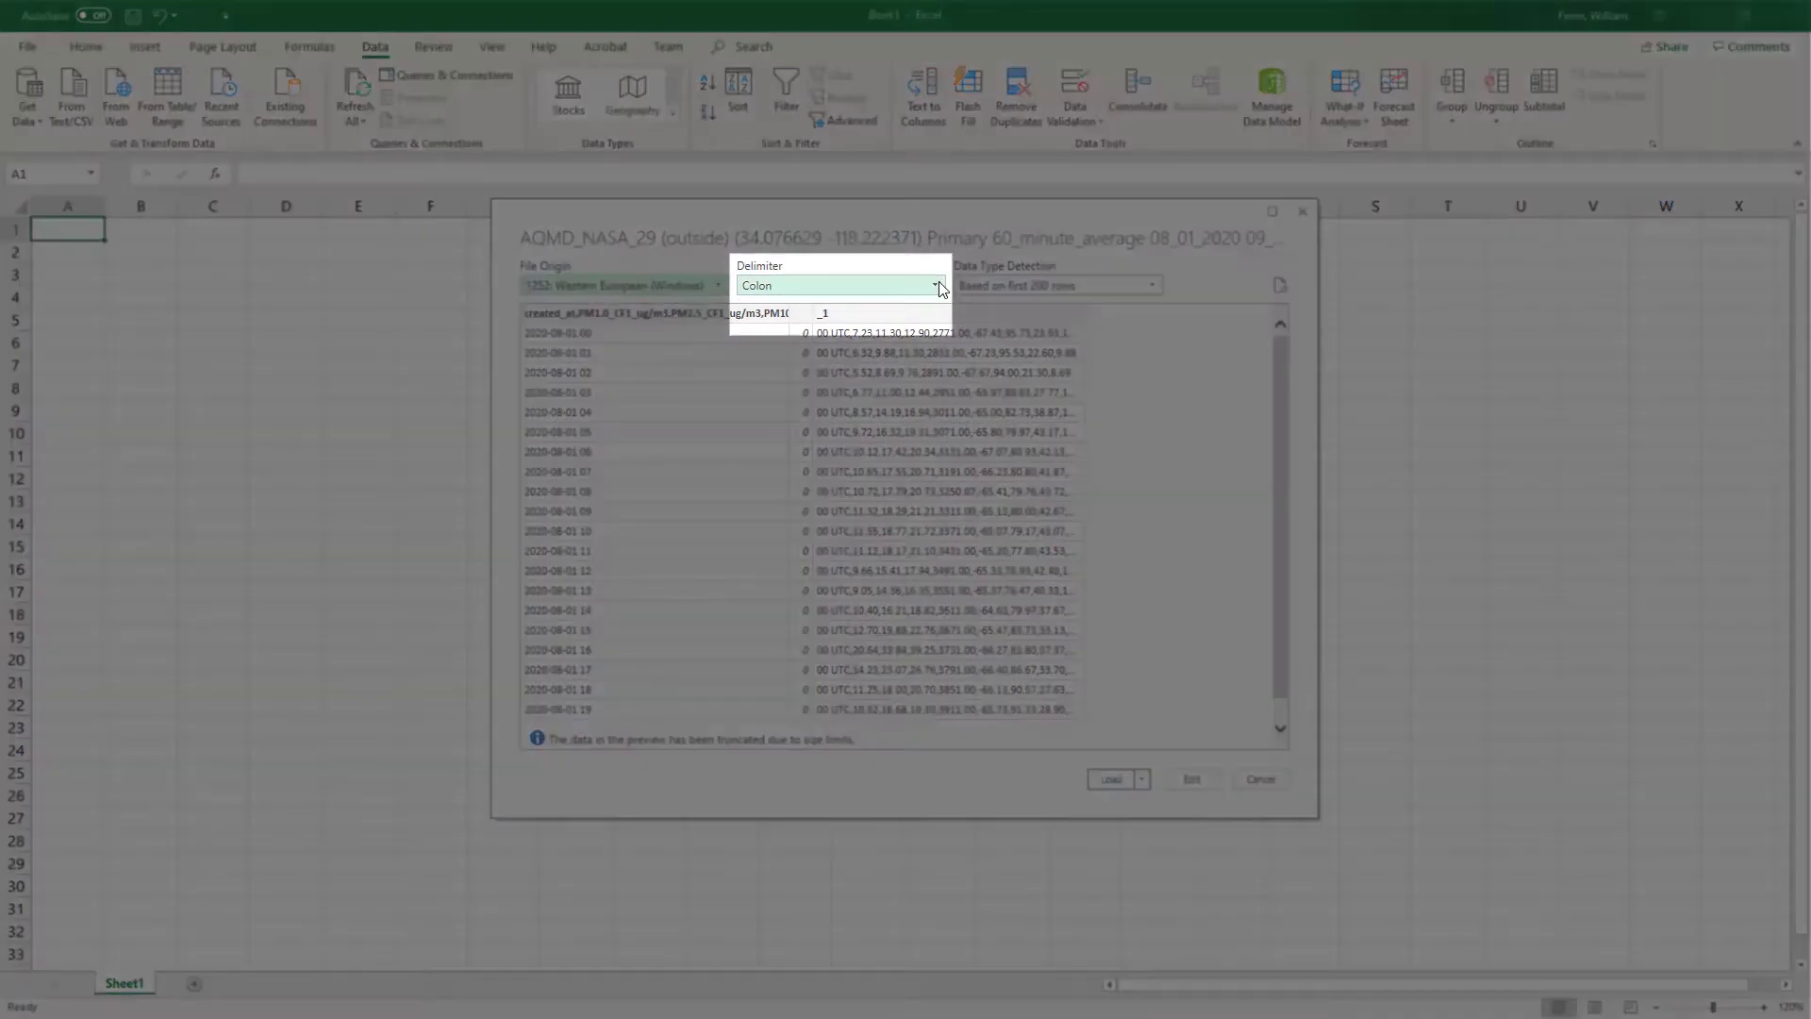
# Set the import delimiter to Comma and load the sensor data into the workbook.
pyautogui.click(936, 284)
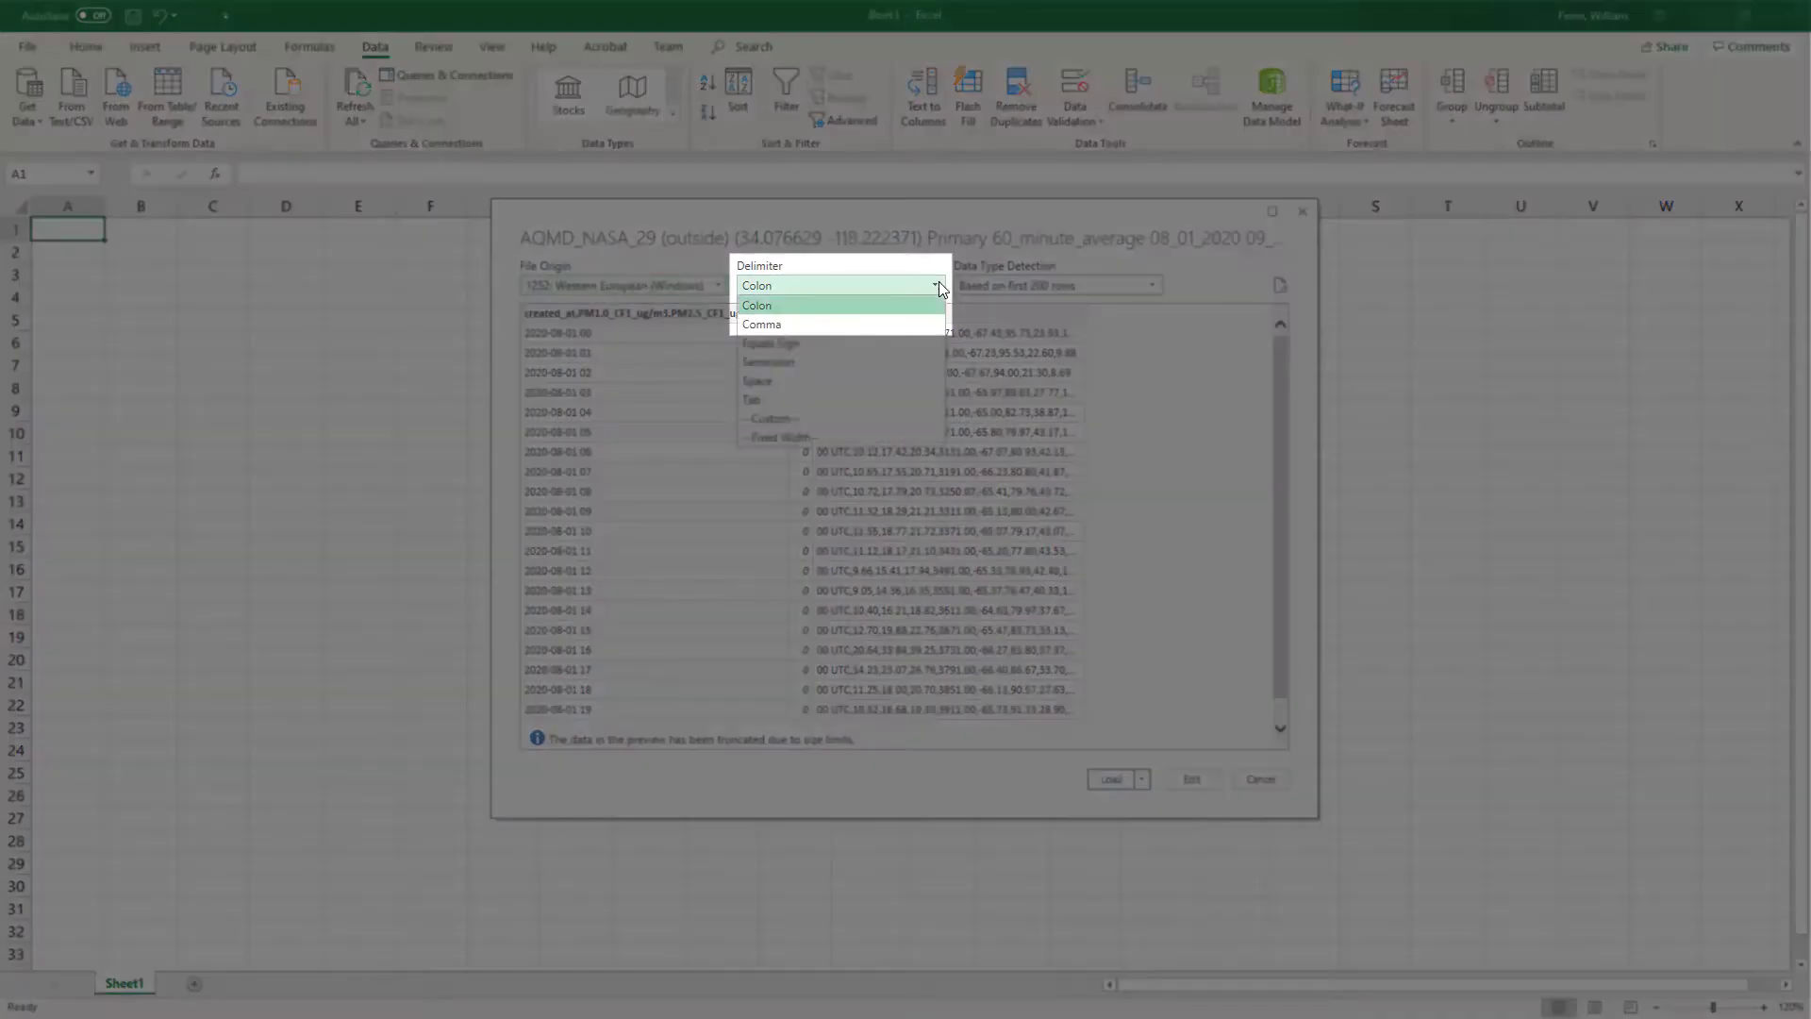
pyautogui.click(920, 323)
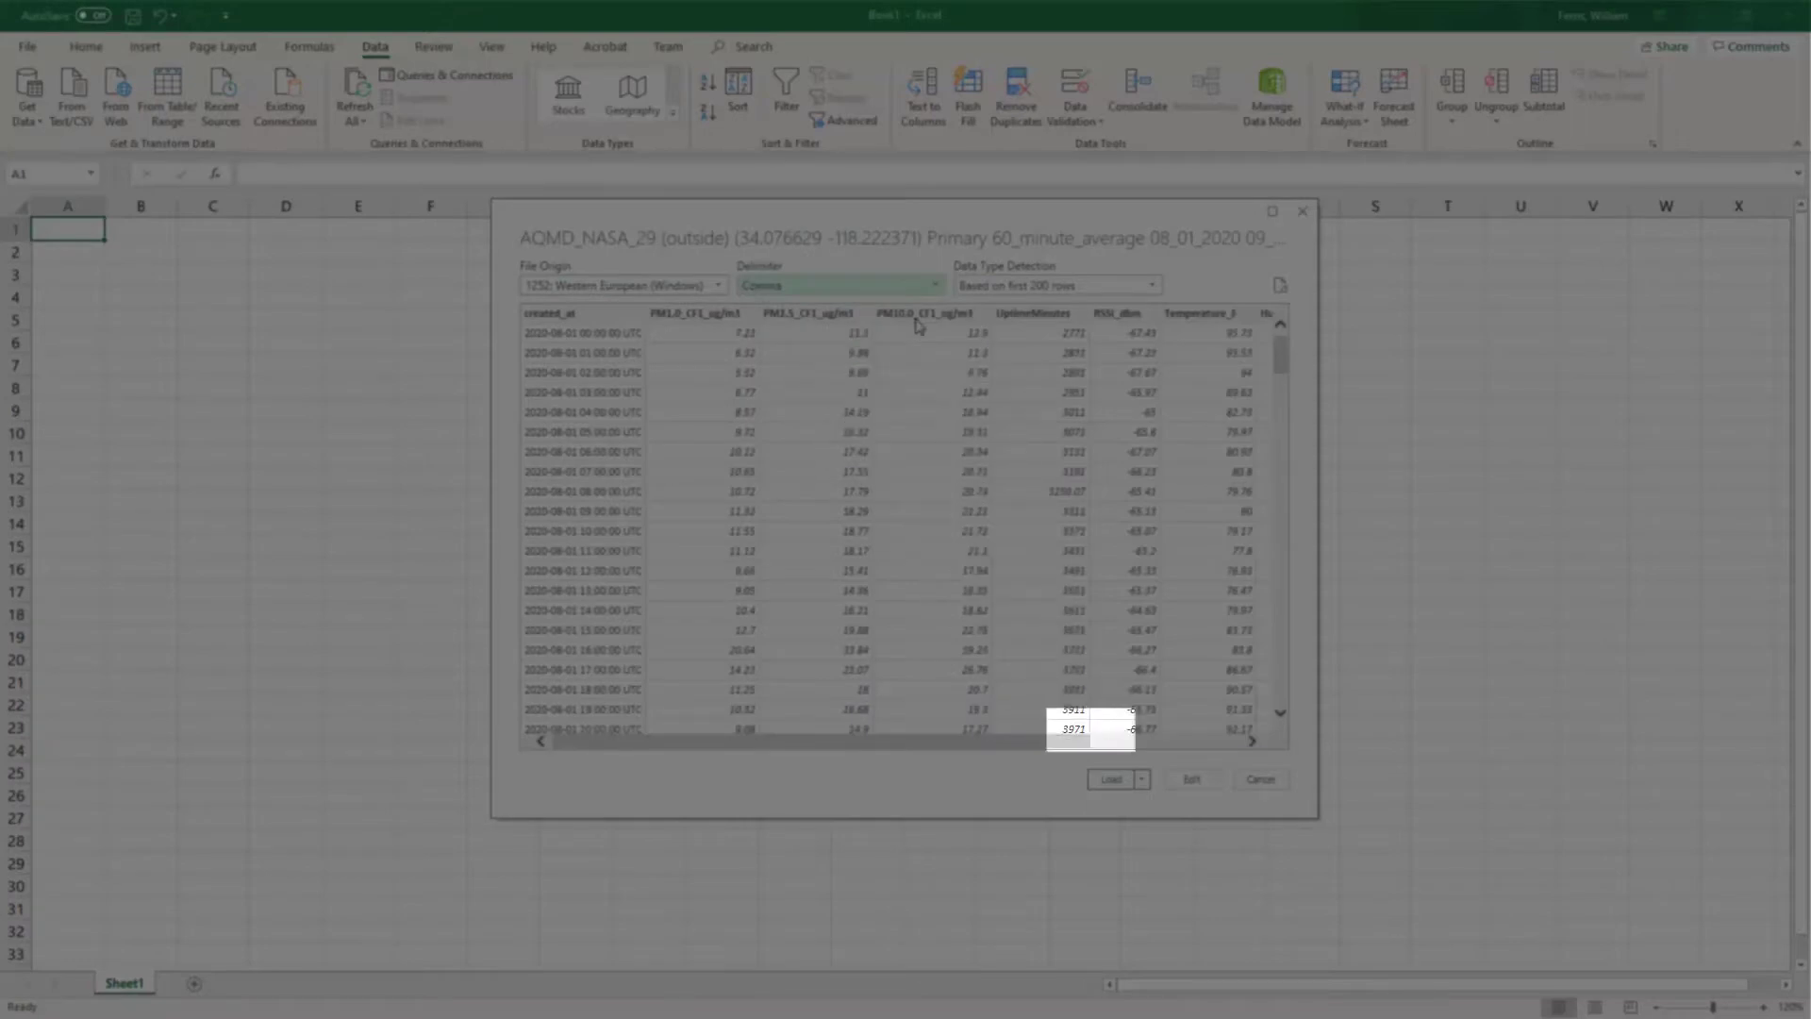
pyautogui.click(1110, 779)
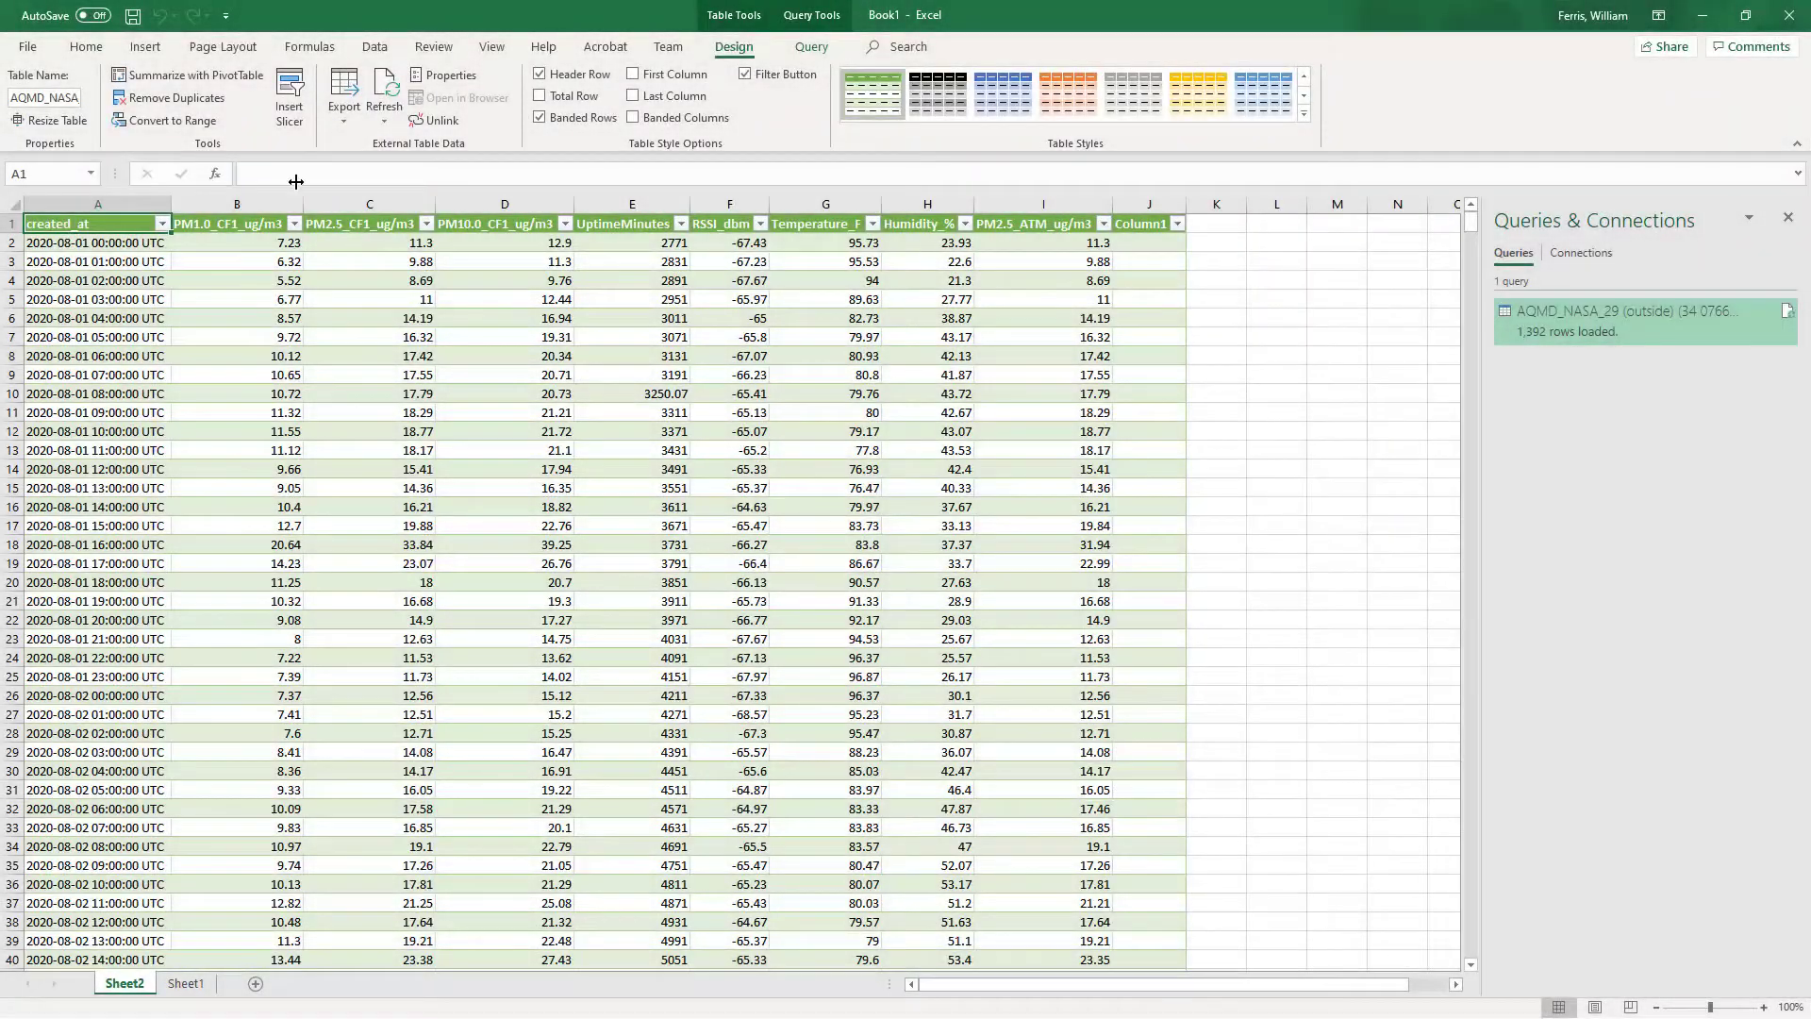
# Start saving the workbook as a new file and browse for its save location.
pyautogui.click(31, 45)
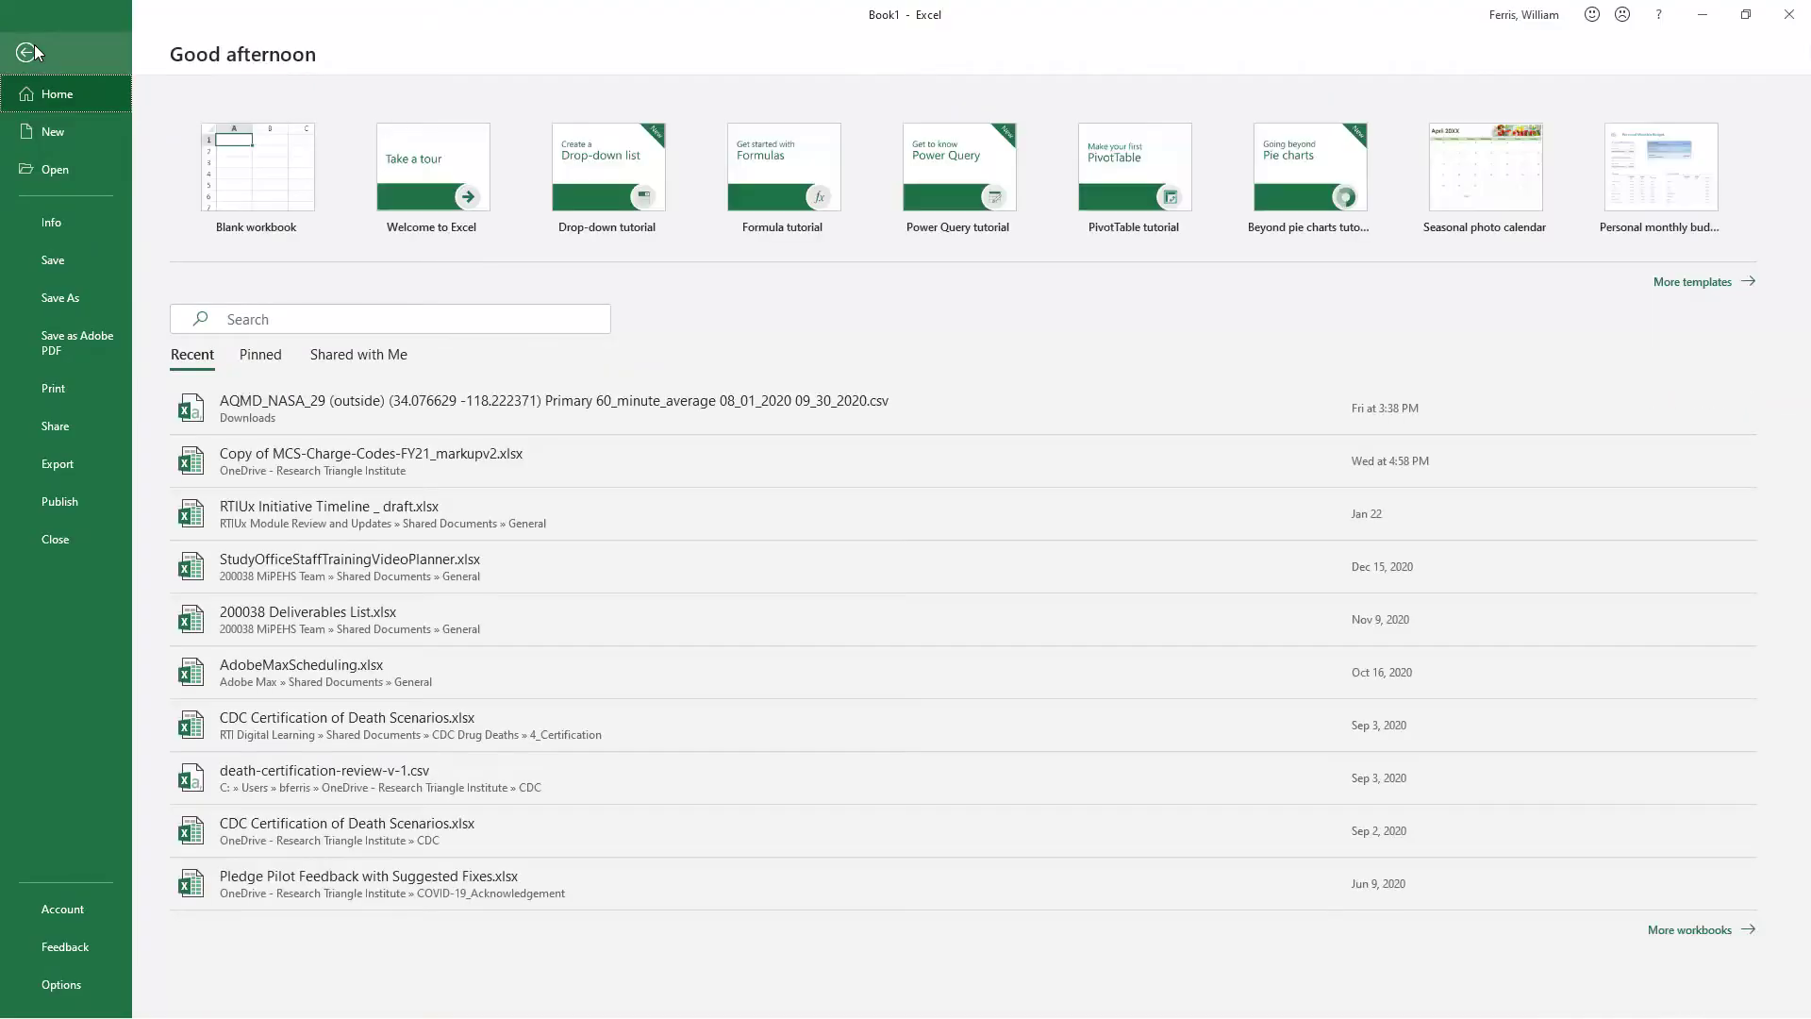
pyautogui.click(82, 286)
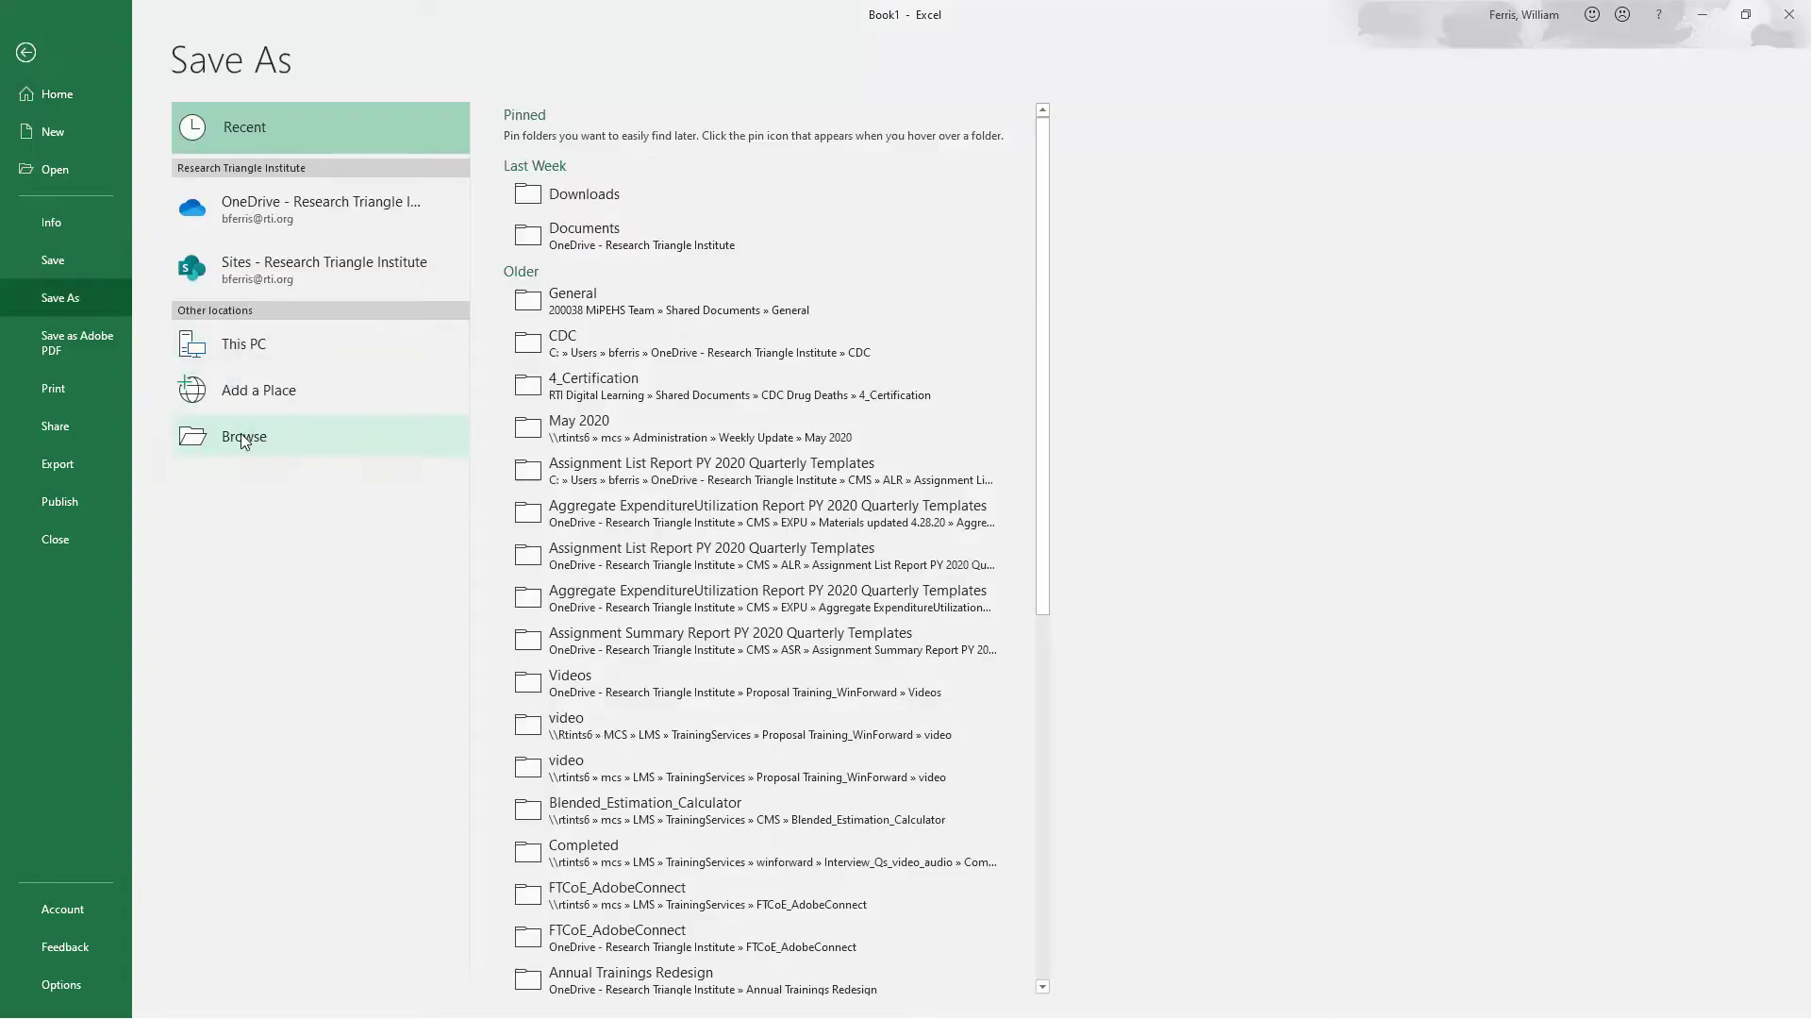
pyautogui.click(246, 435)
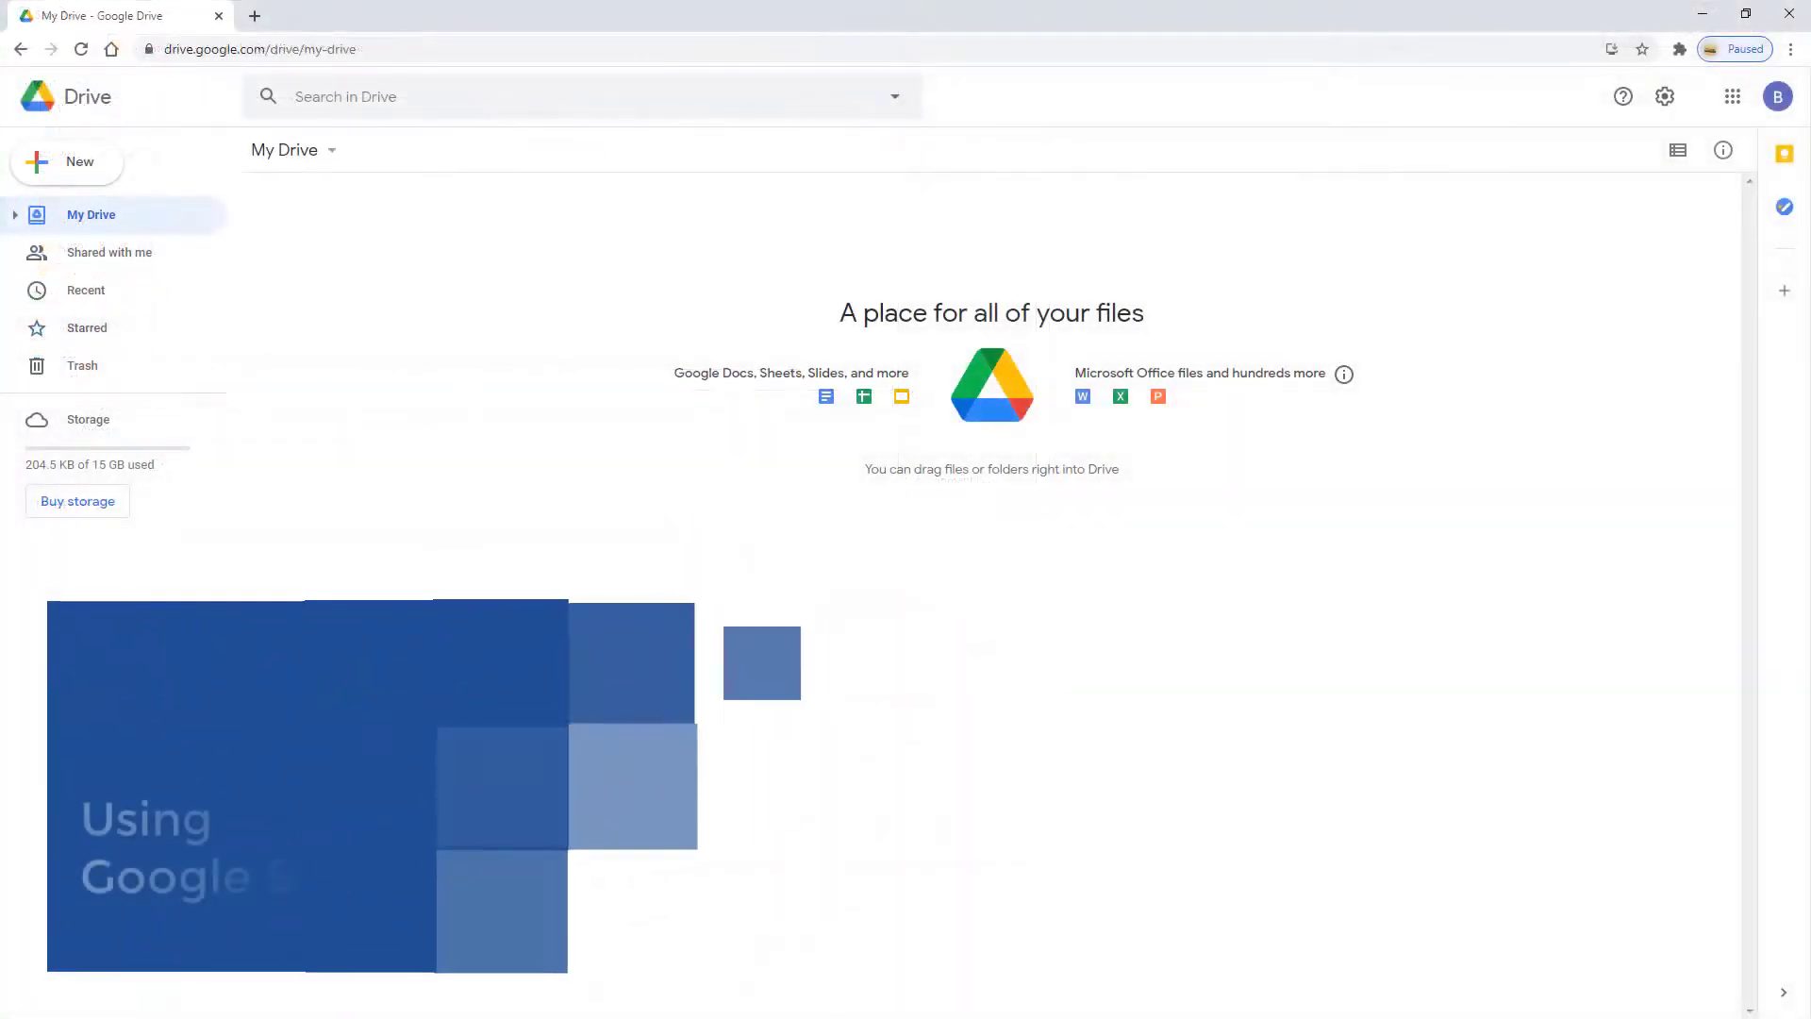
# In Google Drive, upload the AQMD_NASA_29 (outside) CSV file and open it with Google Sheets.
pyautogui.click(71, 168)
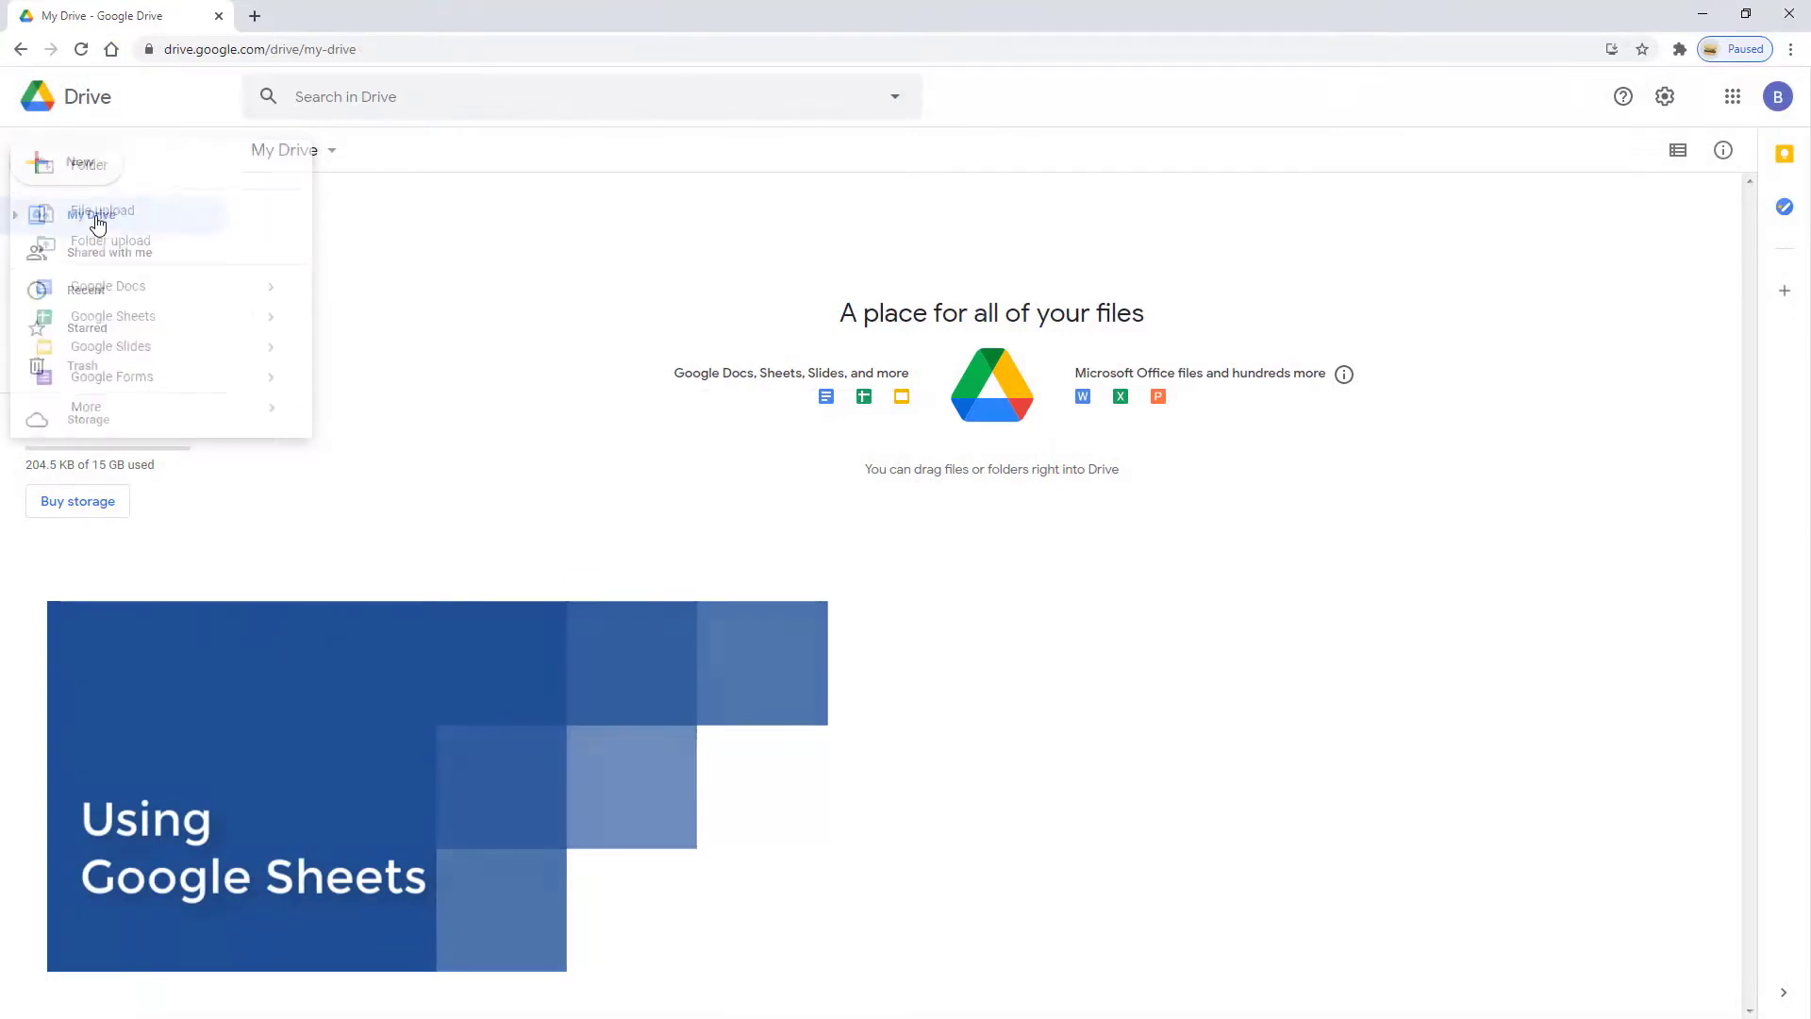
pyautogui.click(97, 213)
pyautogui.doubleClick(546, 177)
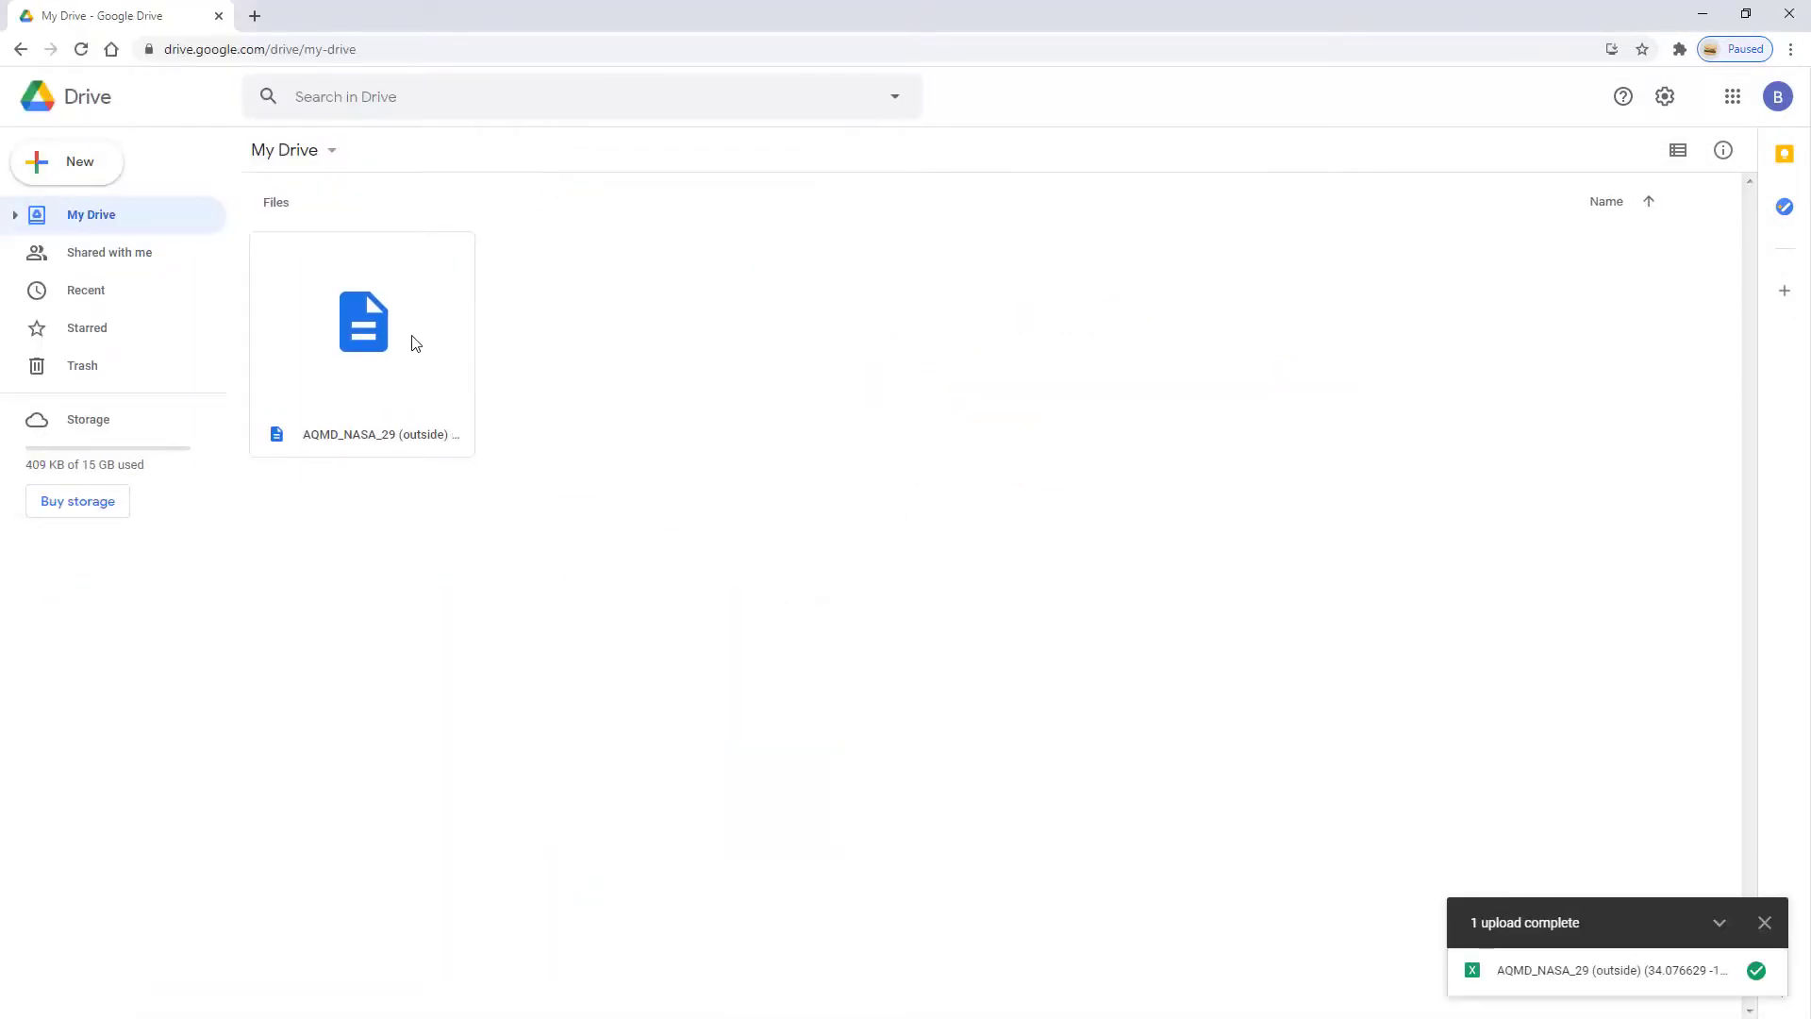
pyautogui.rightClick(415, 342)
pyautogui.moveTo(485, 395)
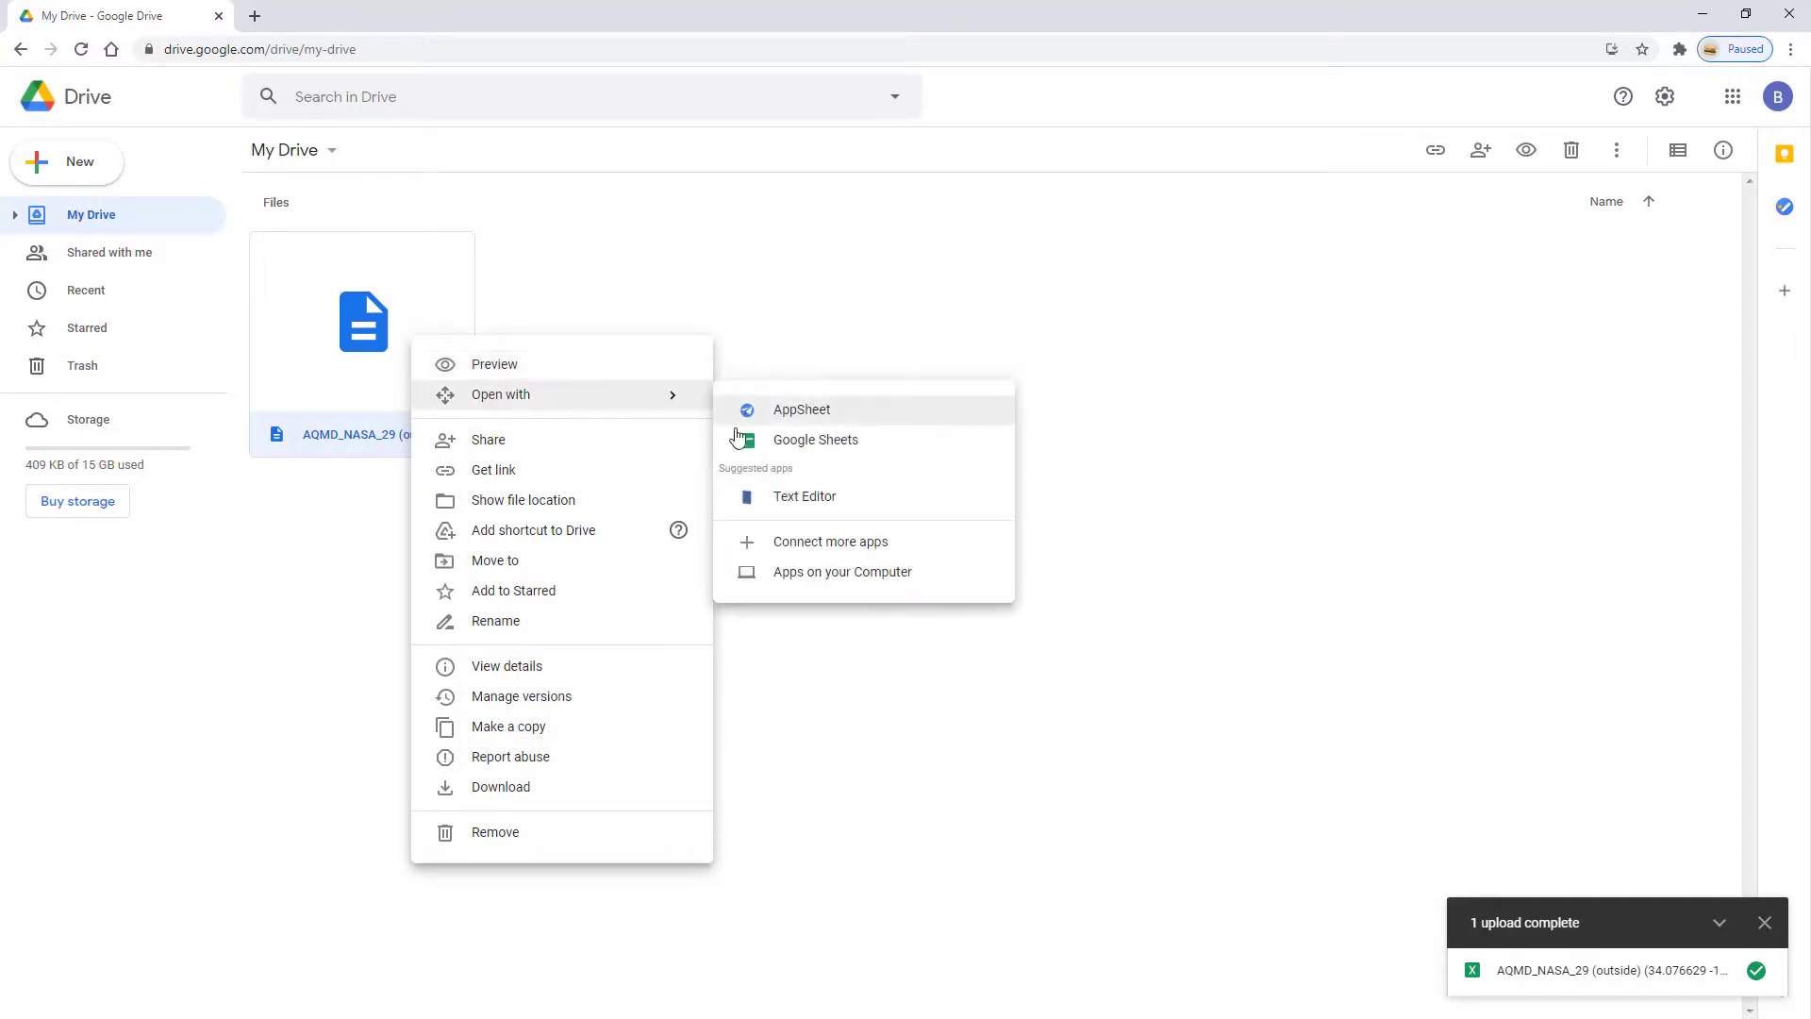
pyautogui.click(781, 449)
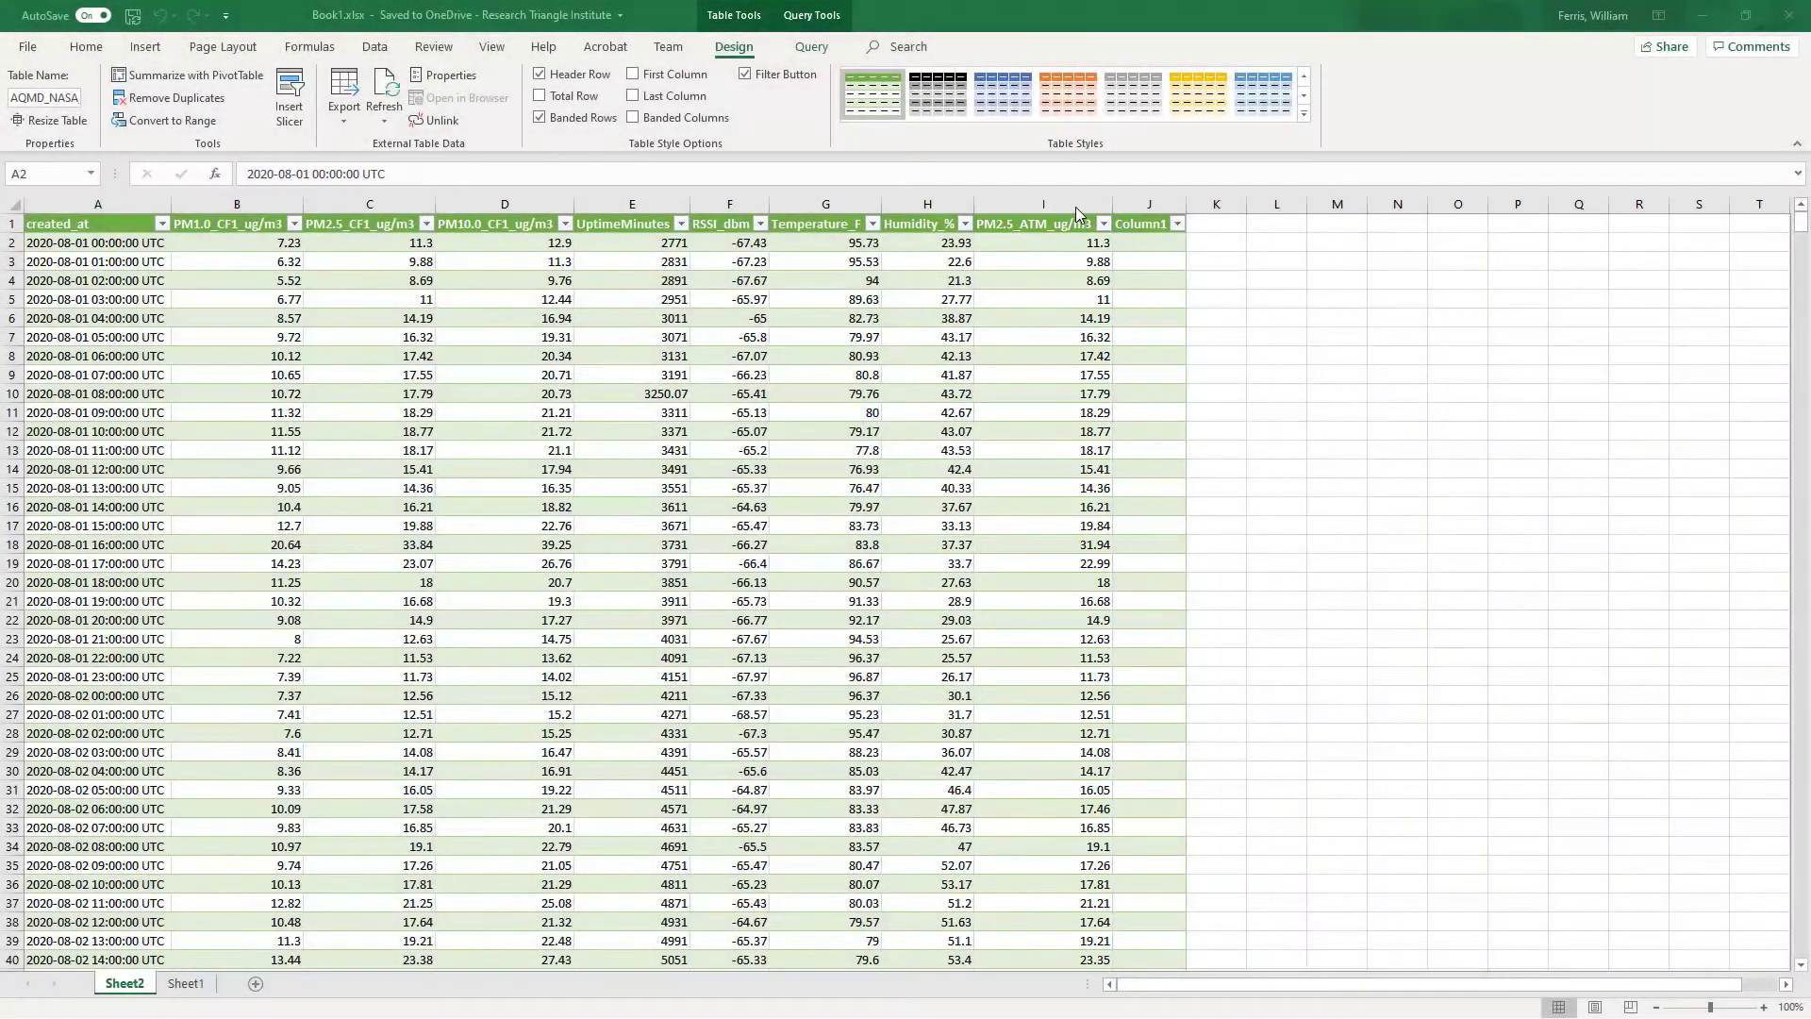
# In Excel, insert the recommended line chart for the PM2.5_ATM_ug/m3 column and move it beside the data table.
pyautogui.click(1072, 202)
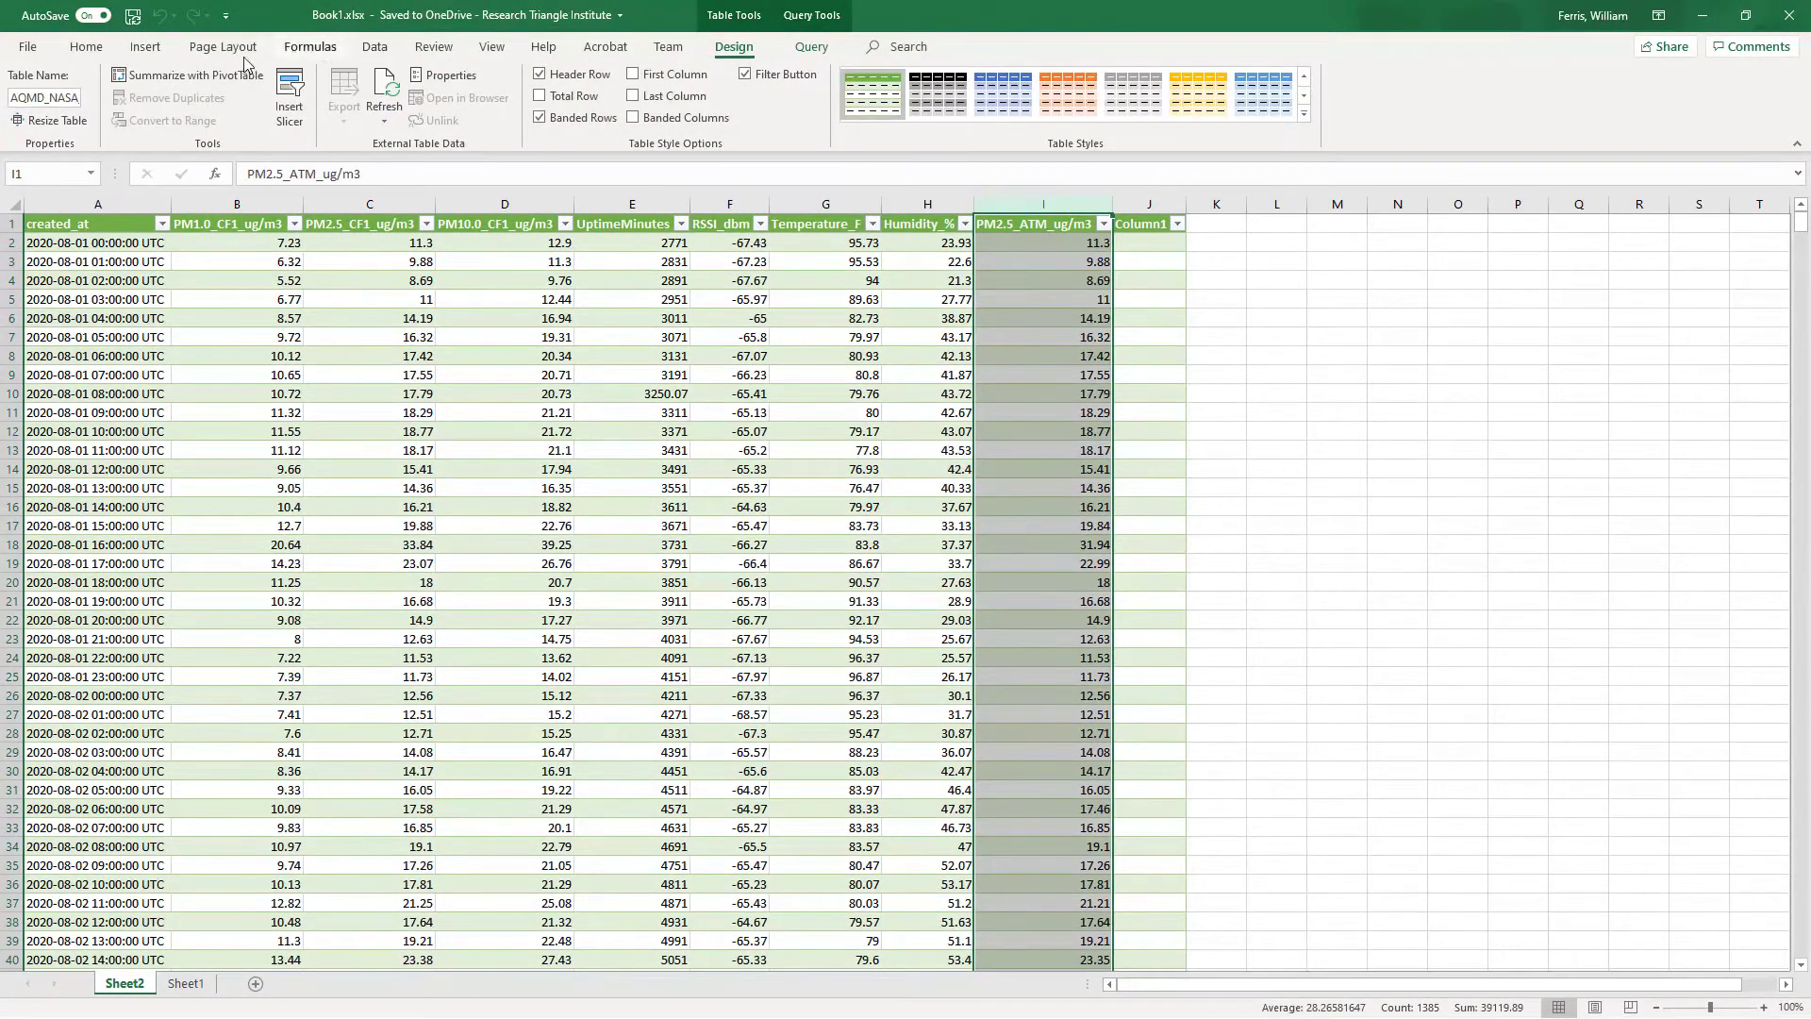
pyautogui.click(151, 49)
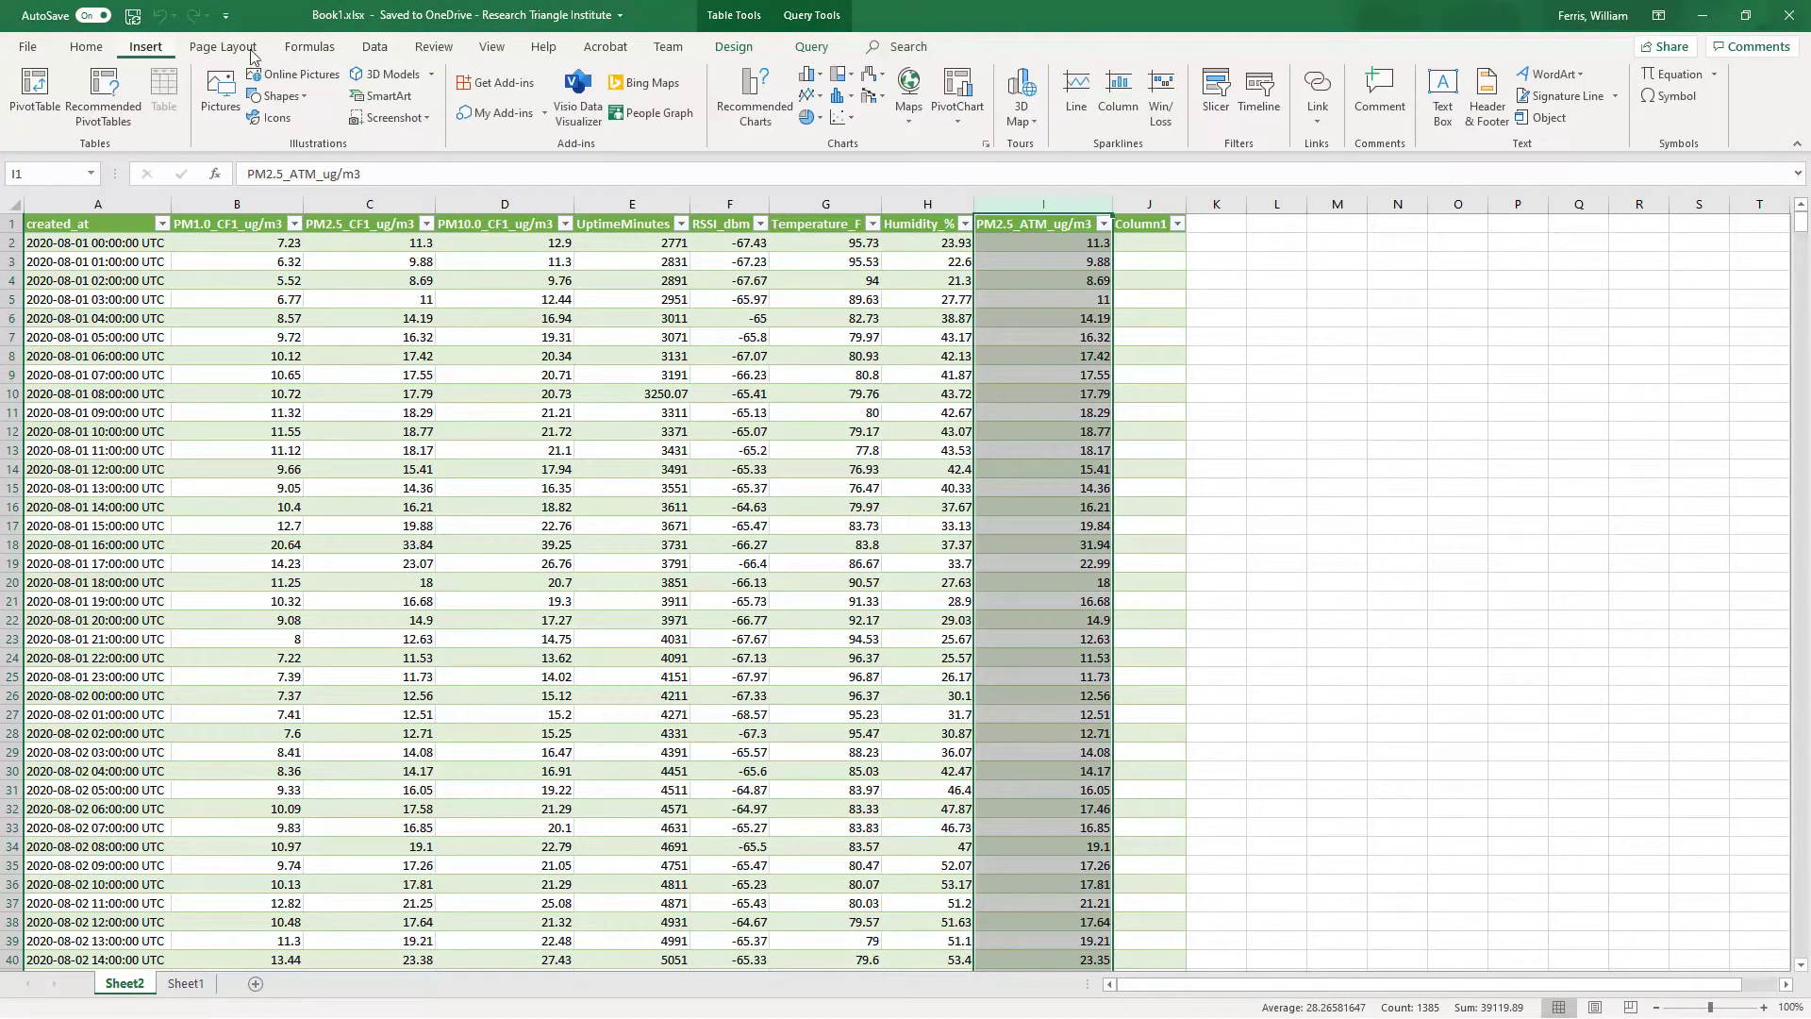
pyautogui.click(760, 90)
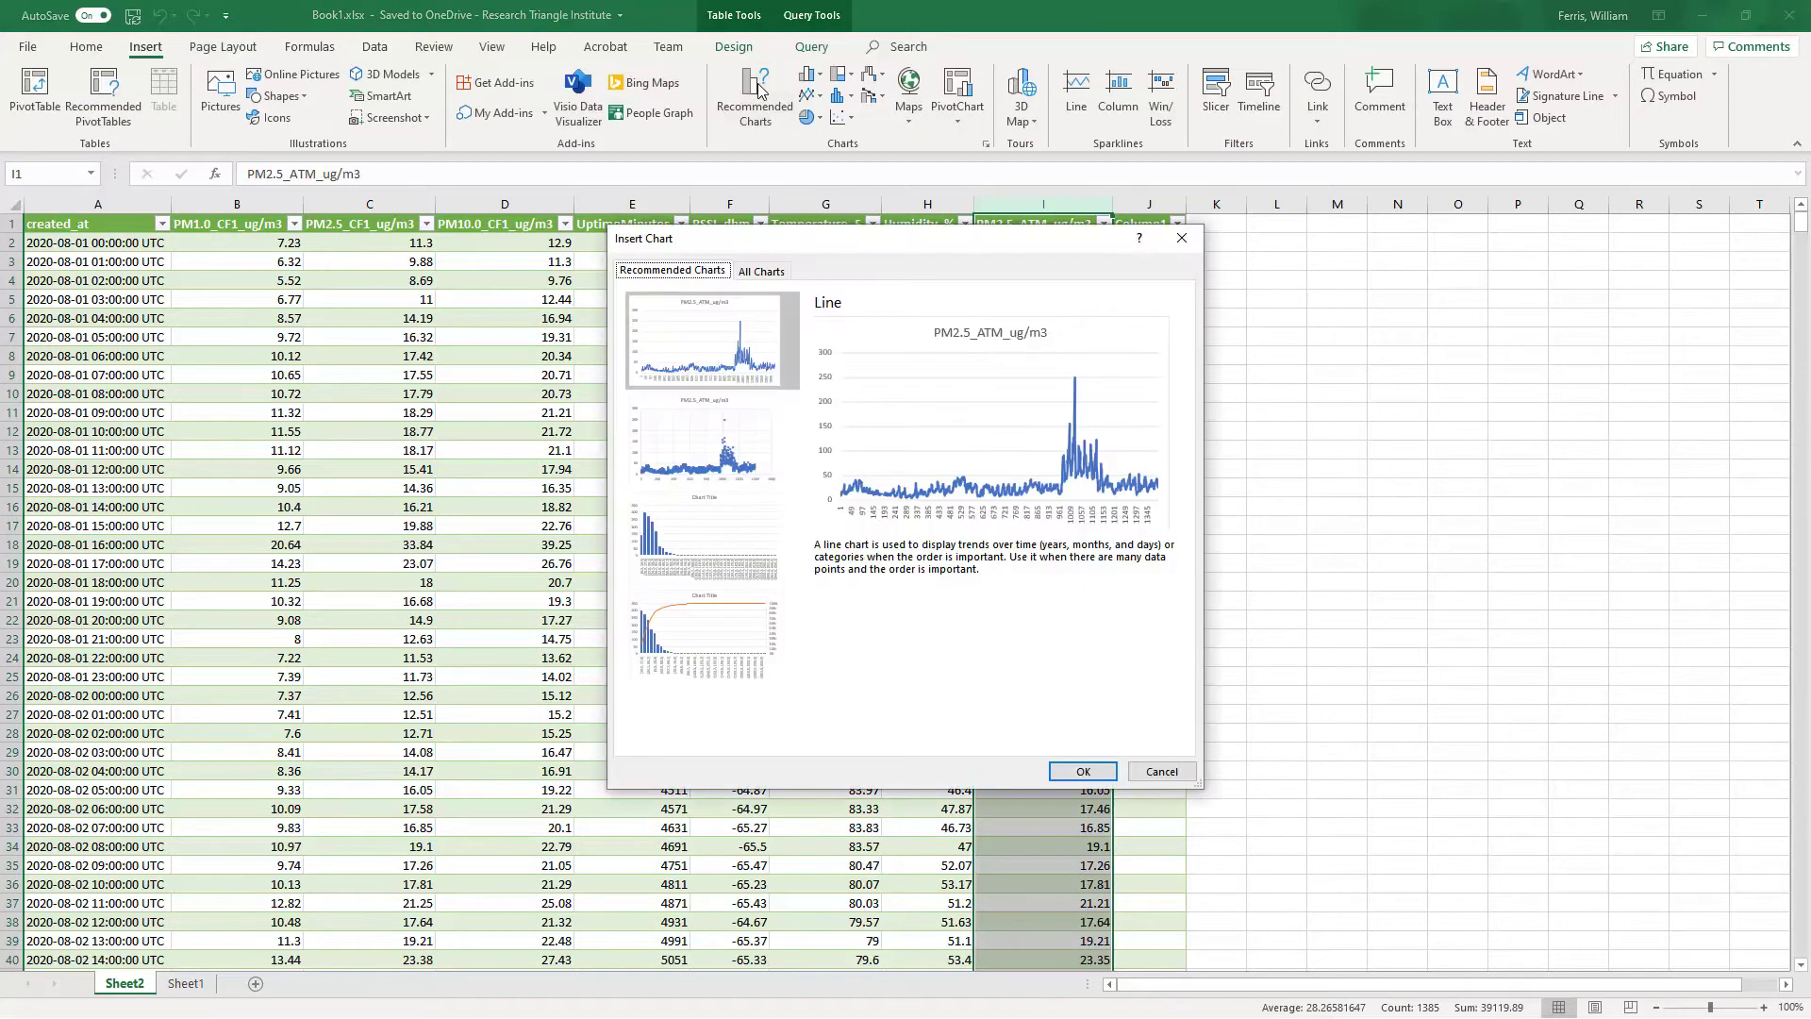
pyautogui.click(1109, 776)
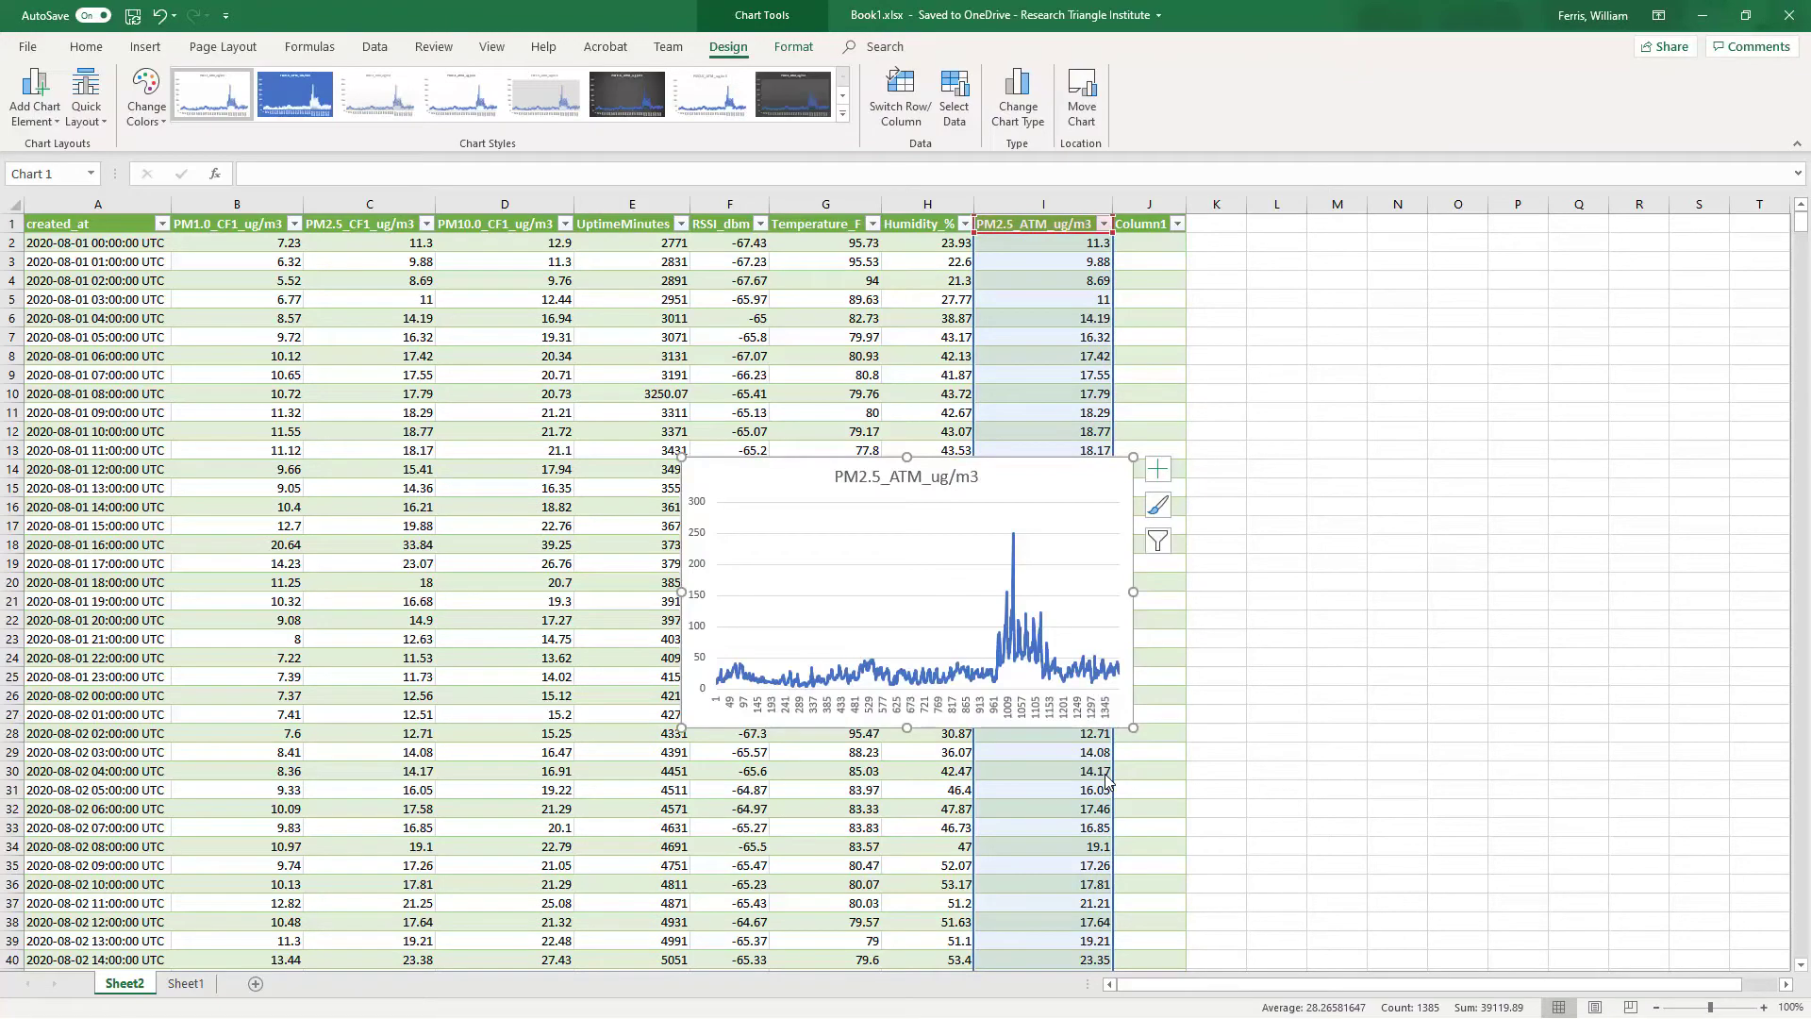
pyautogui.moveTo(1019, 484); pyautogui.dragTo(1573, 498)
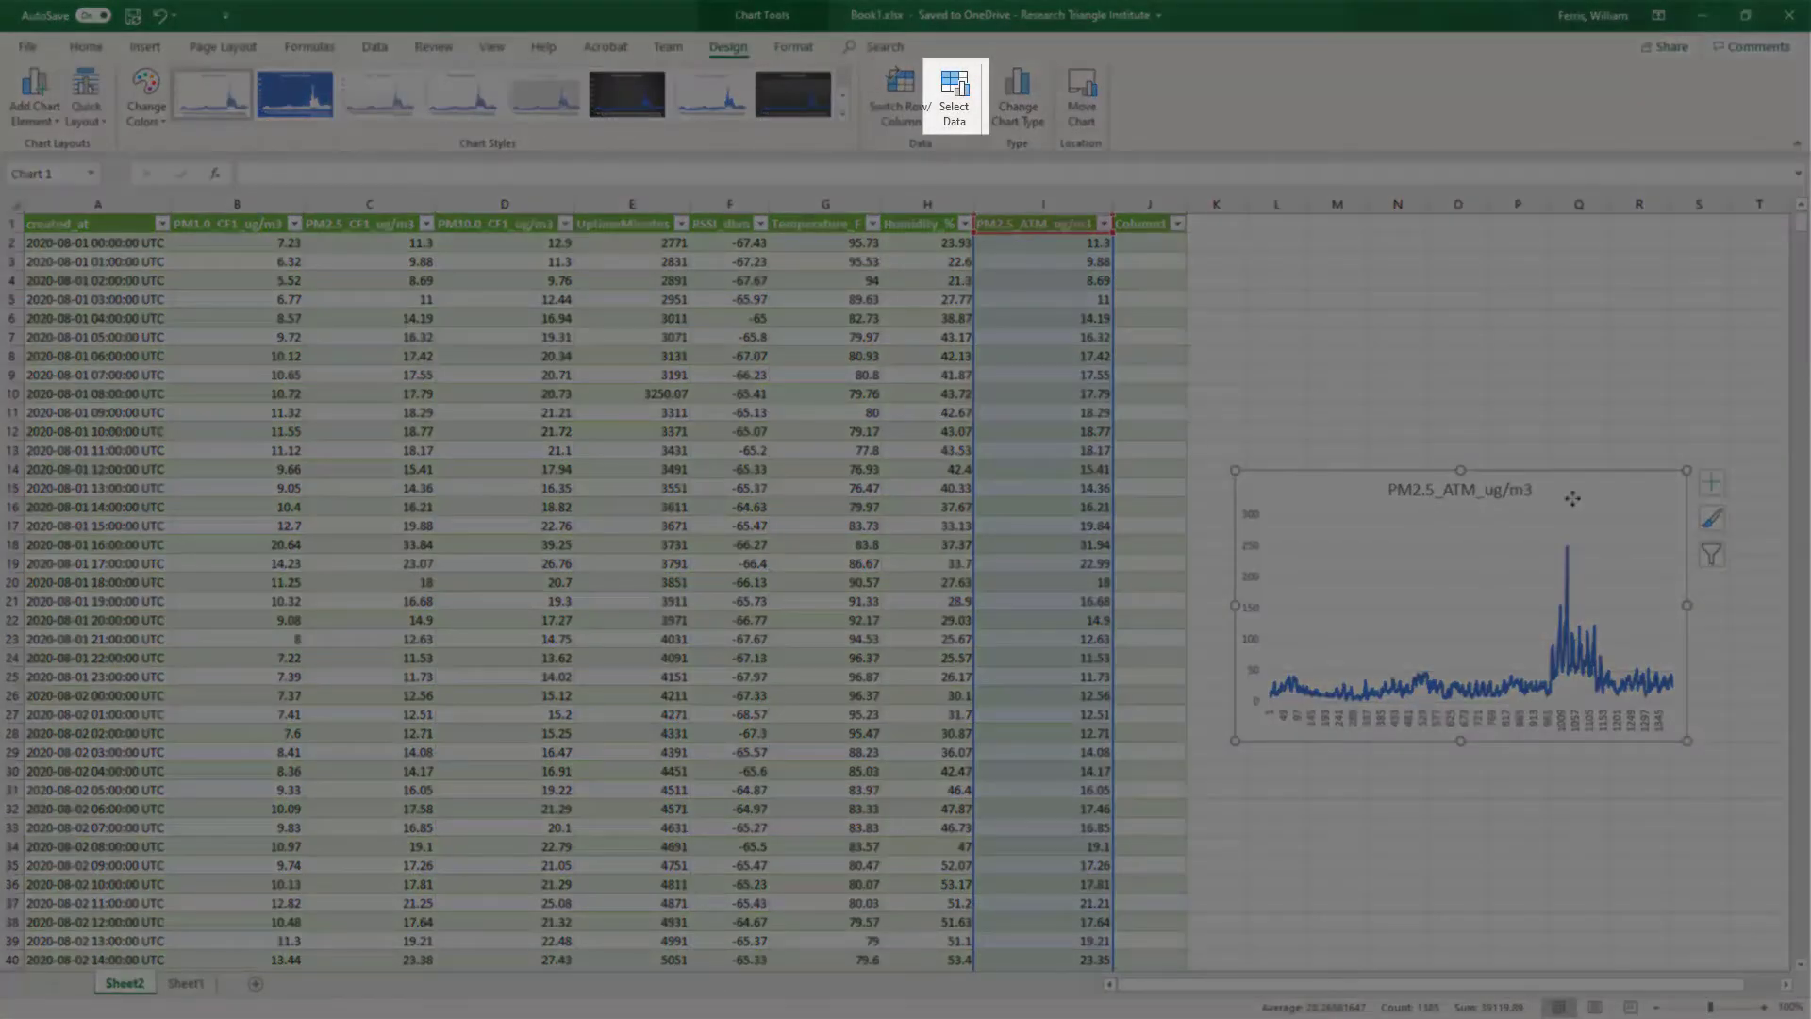
# Set the chart's horizontal axis labels to the created_at column, range =Sheet2!$A:$A.
pyautogui.click(963, 83)
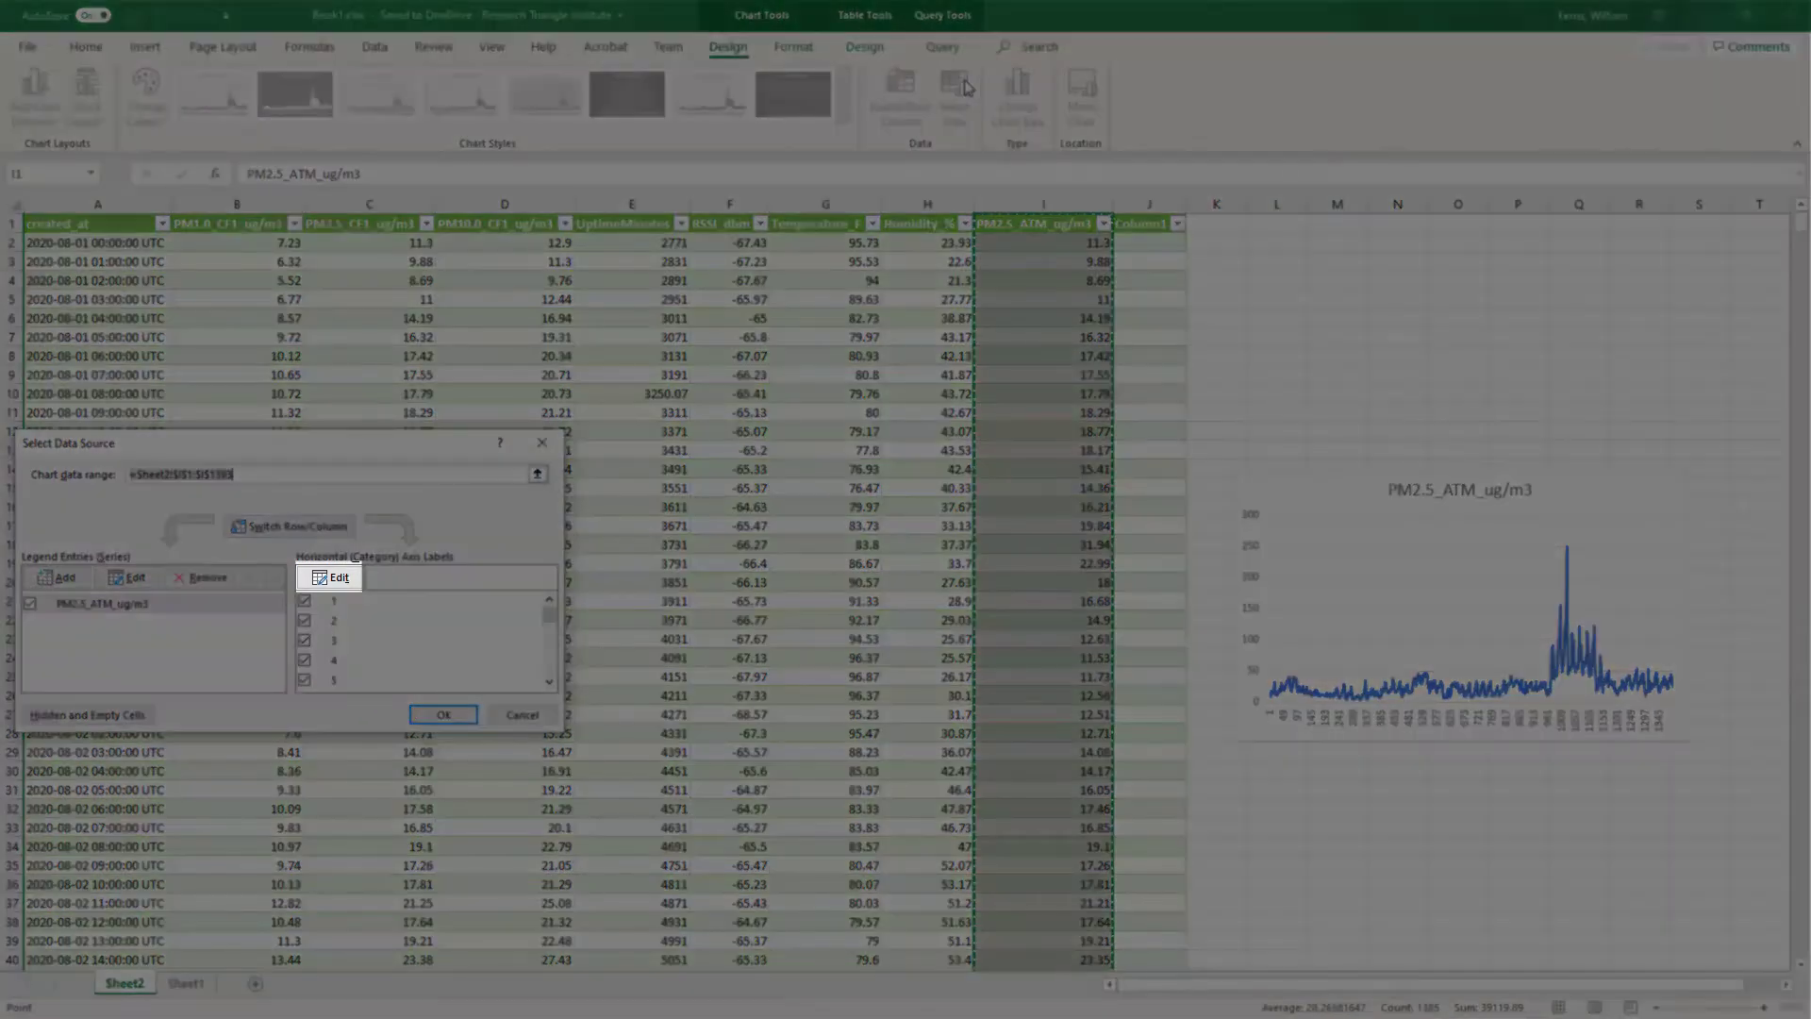
pyautogui.click(355, 576)
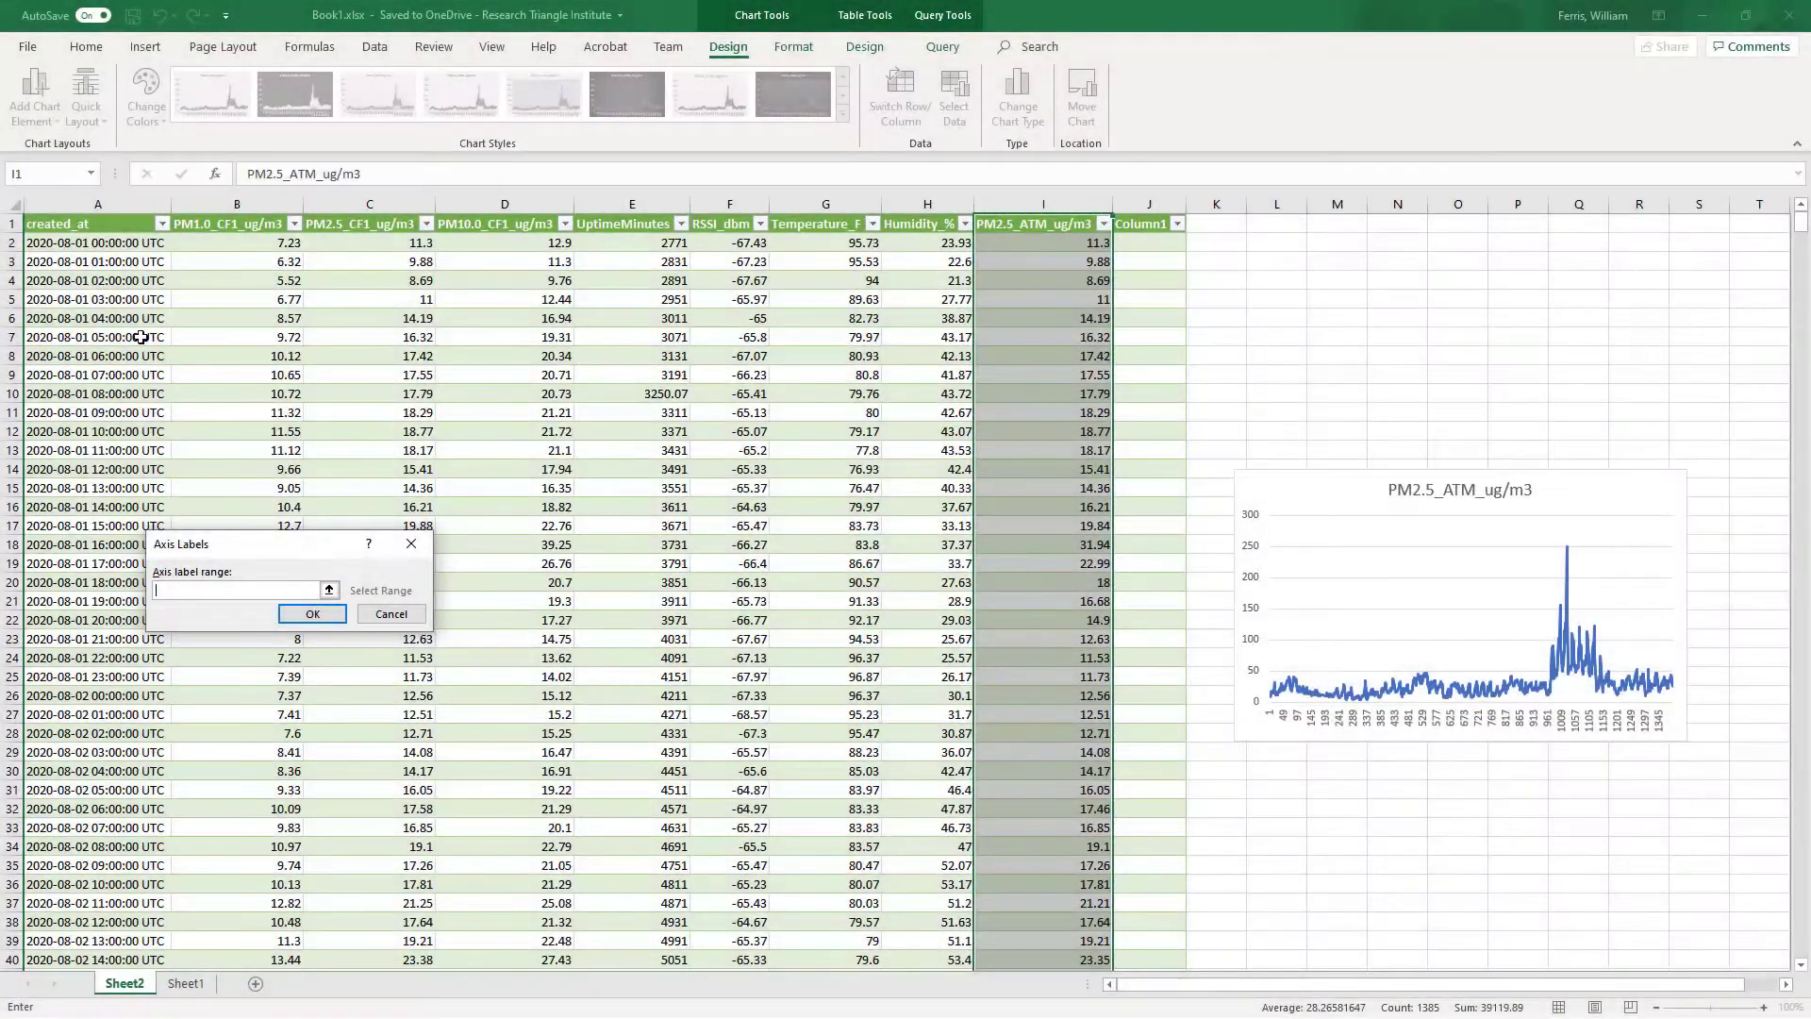
pyautogui.click(98, 207)
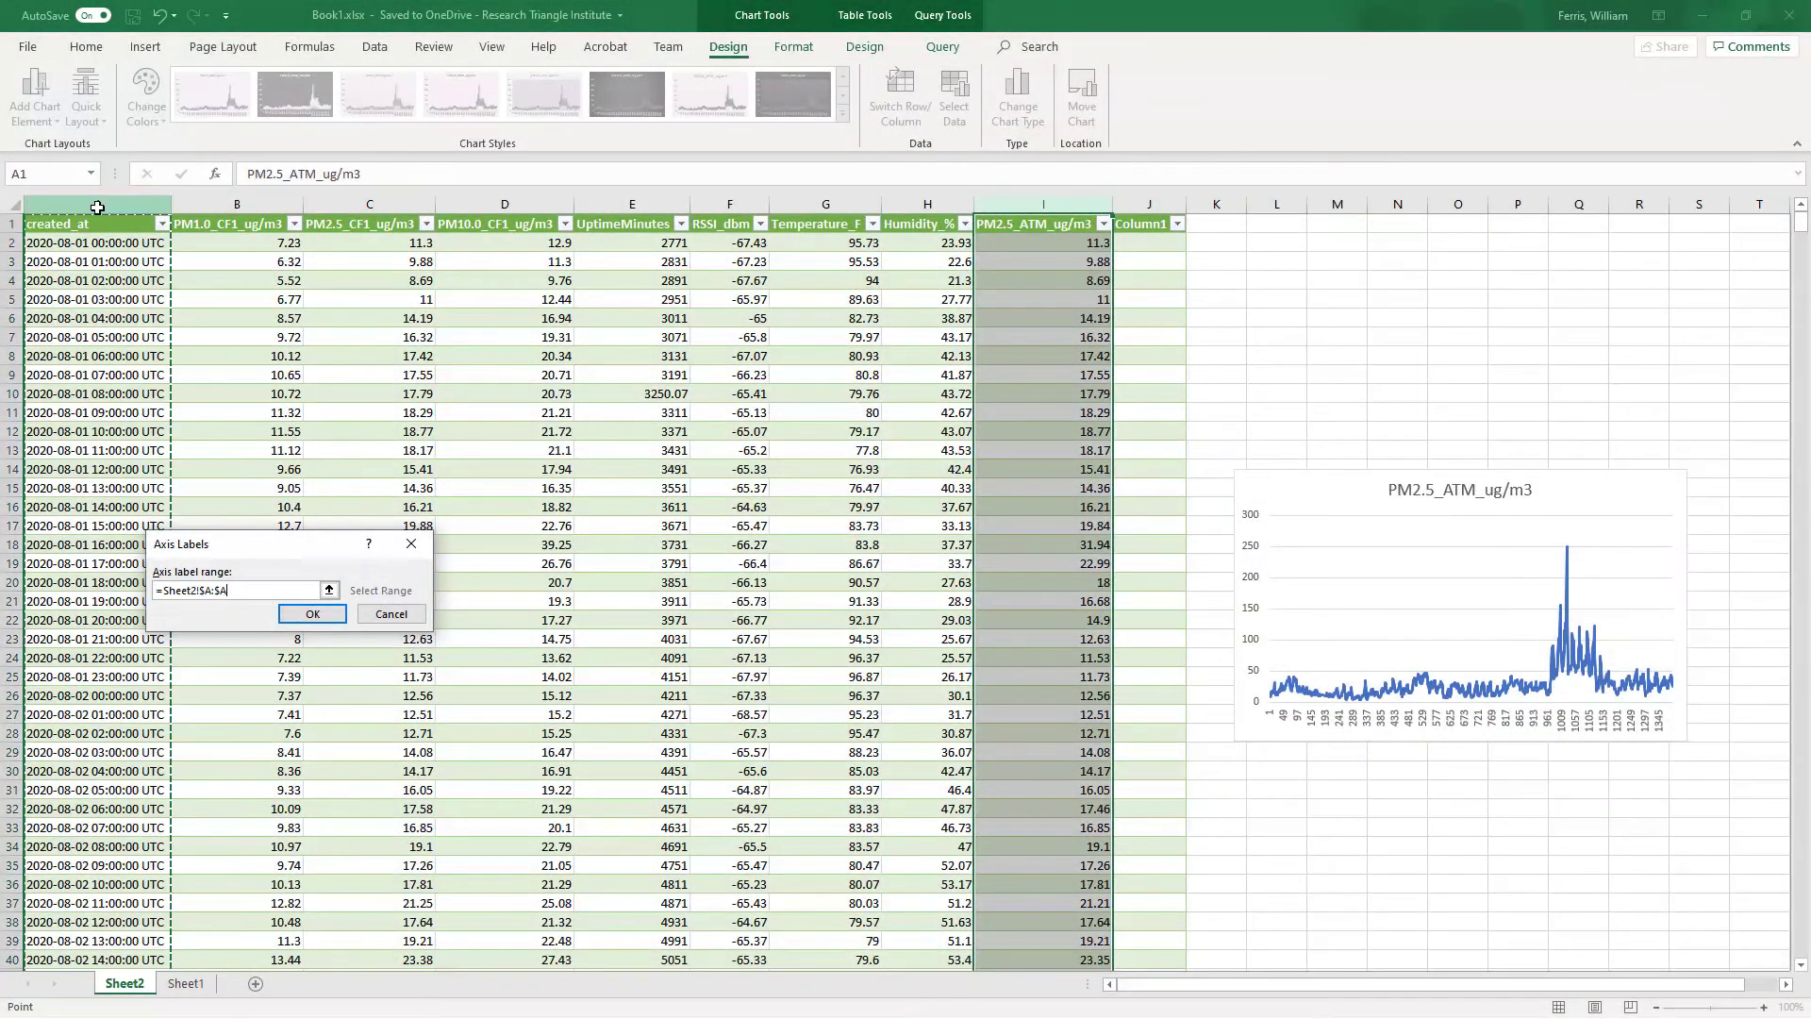
pyautogui.click(309, 615)
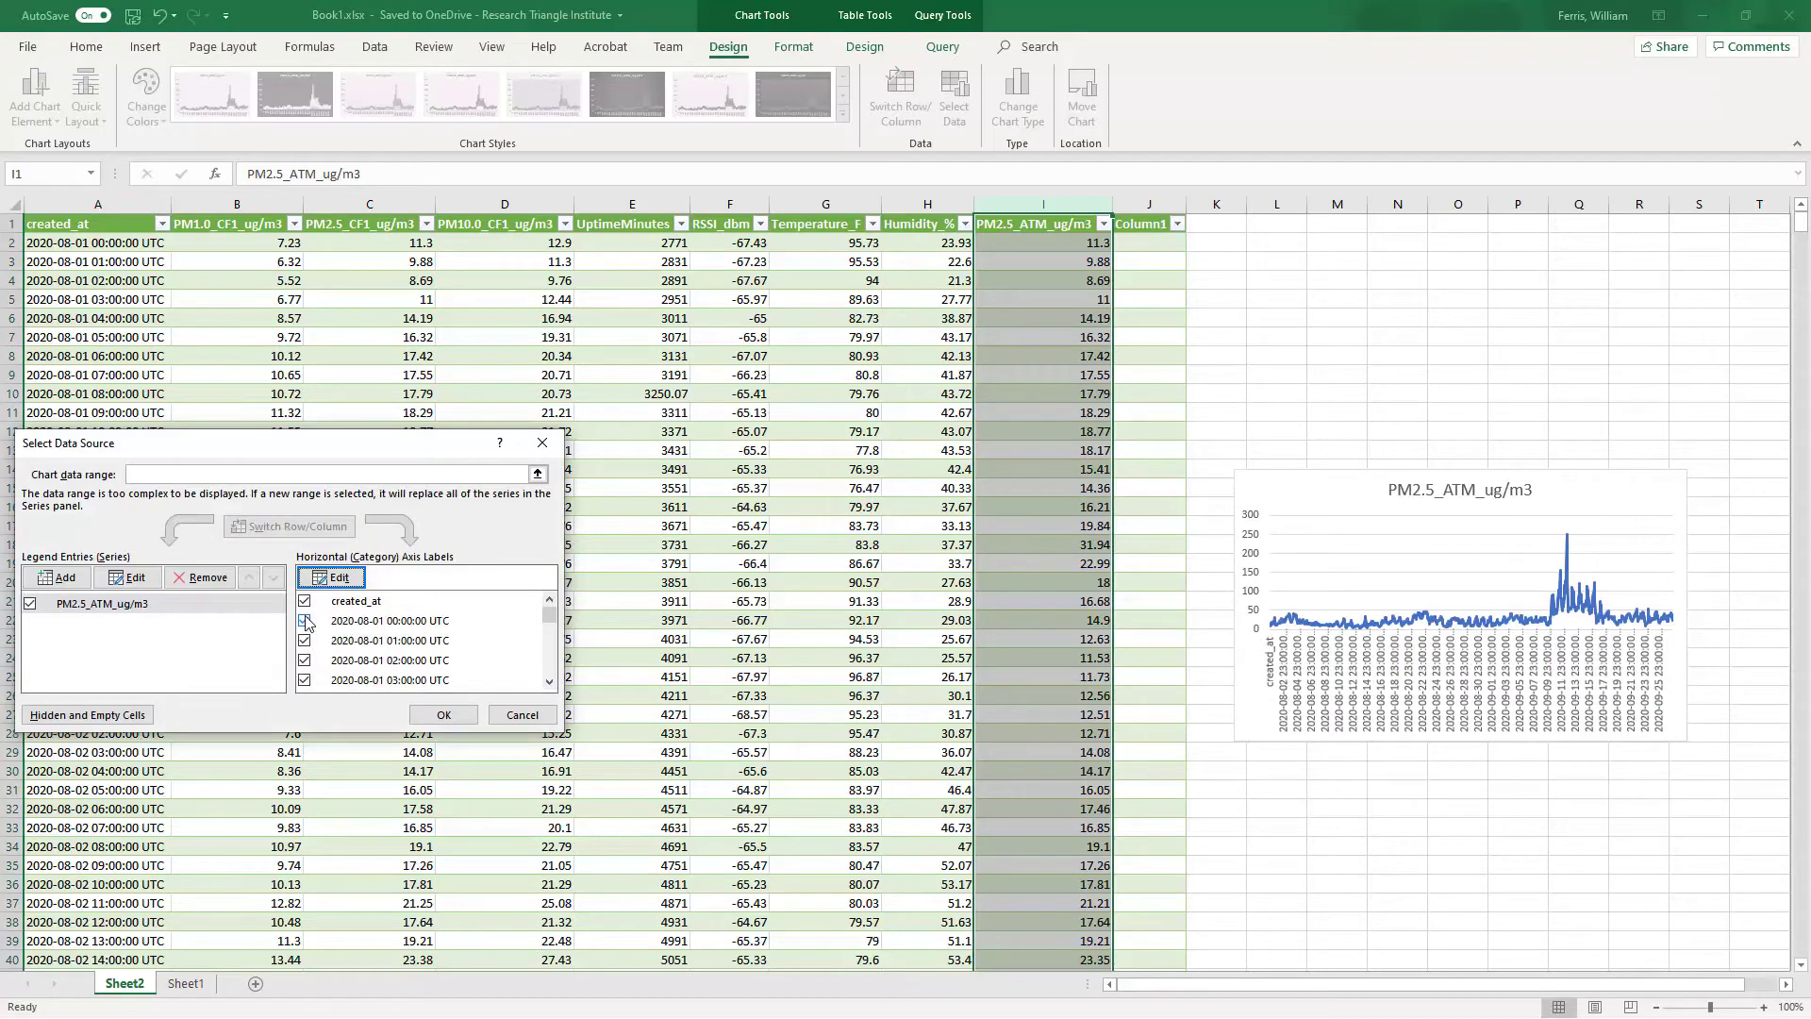
pyautogui.click(443, 714)
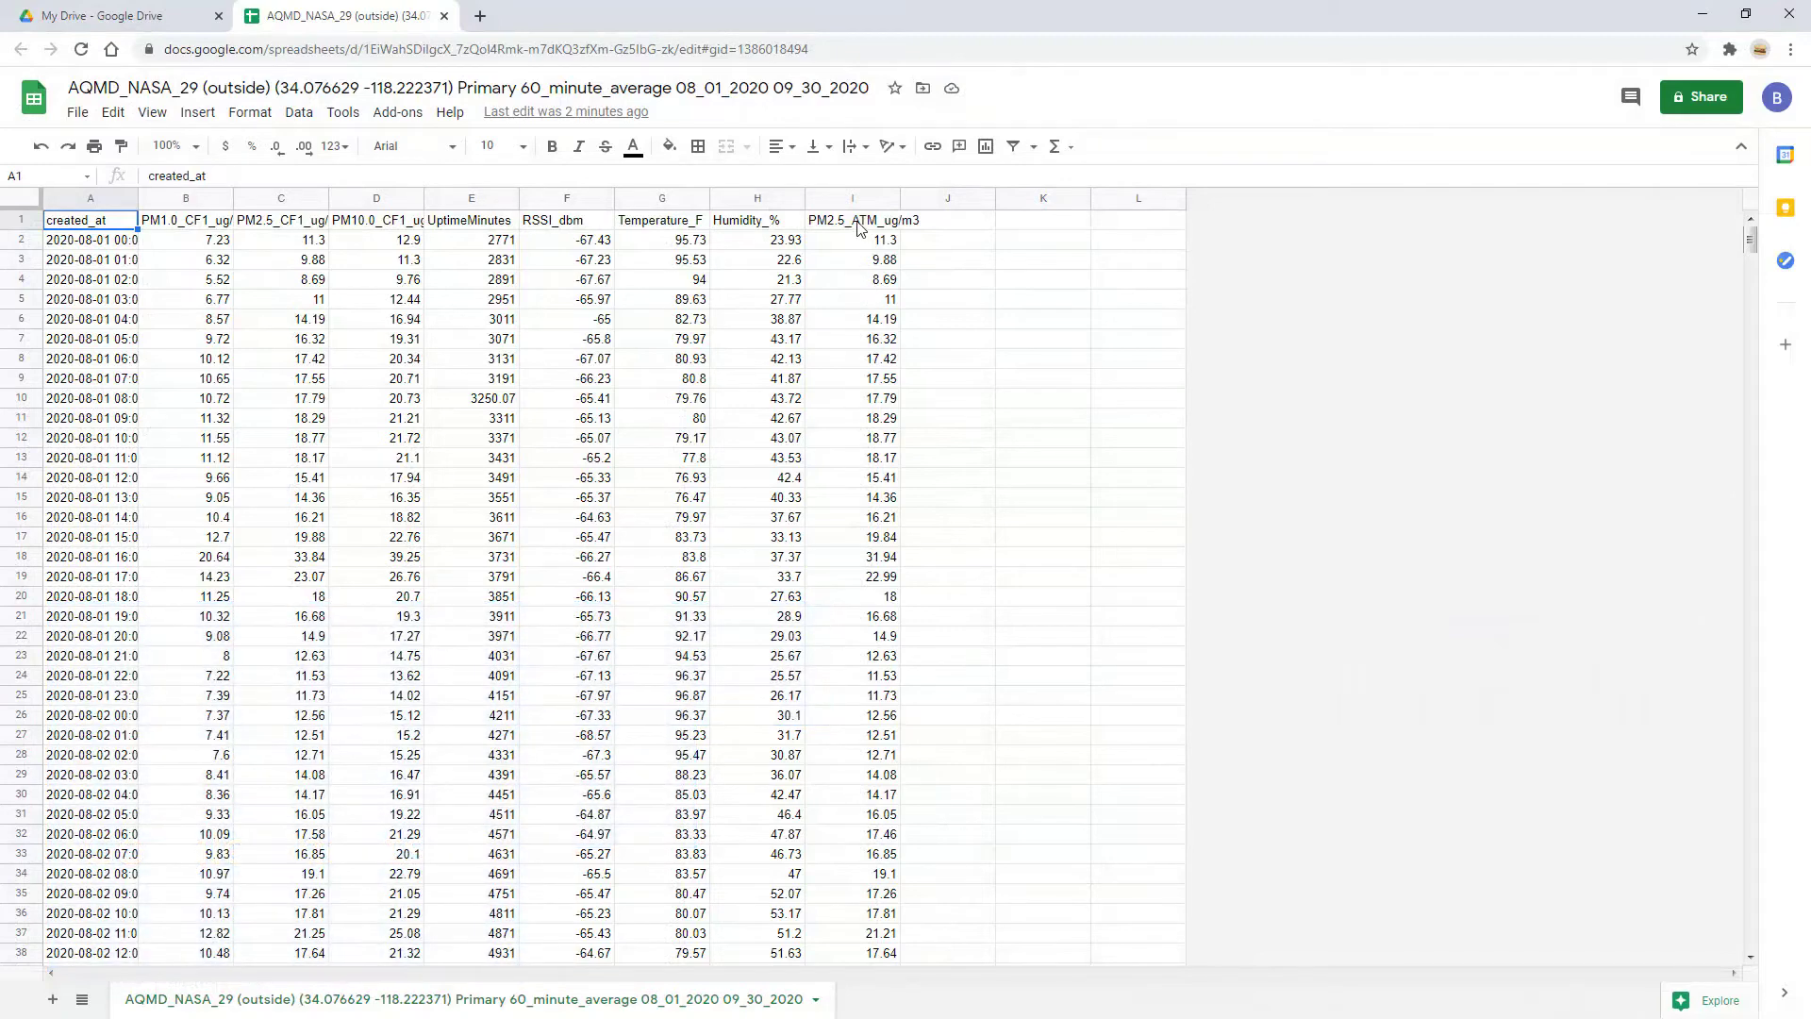
# In Google Sheets, insert a line chart of the PM2.5_ATM_ug/m3 column and enlarge it.
pyautogui.click(855, 195)
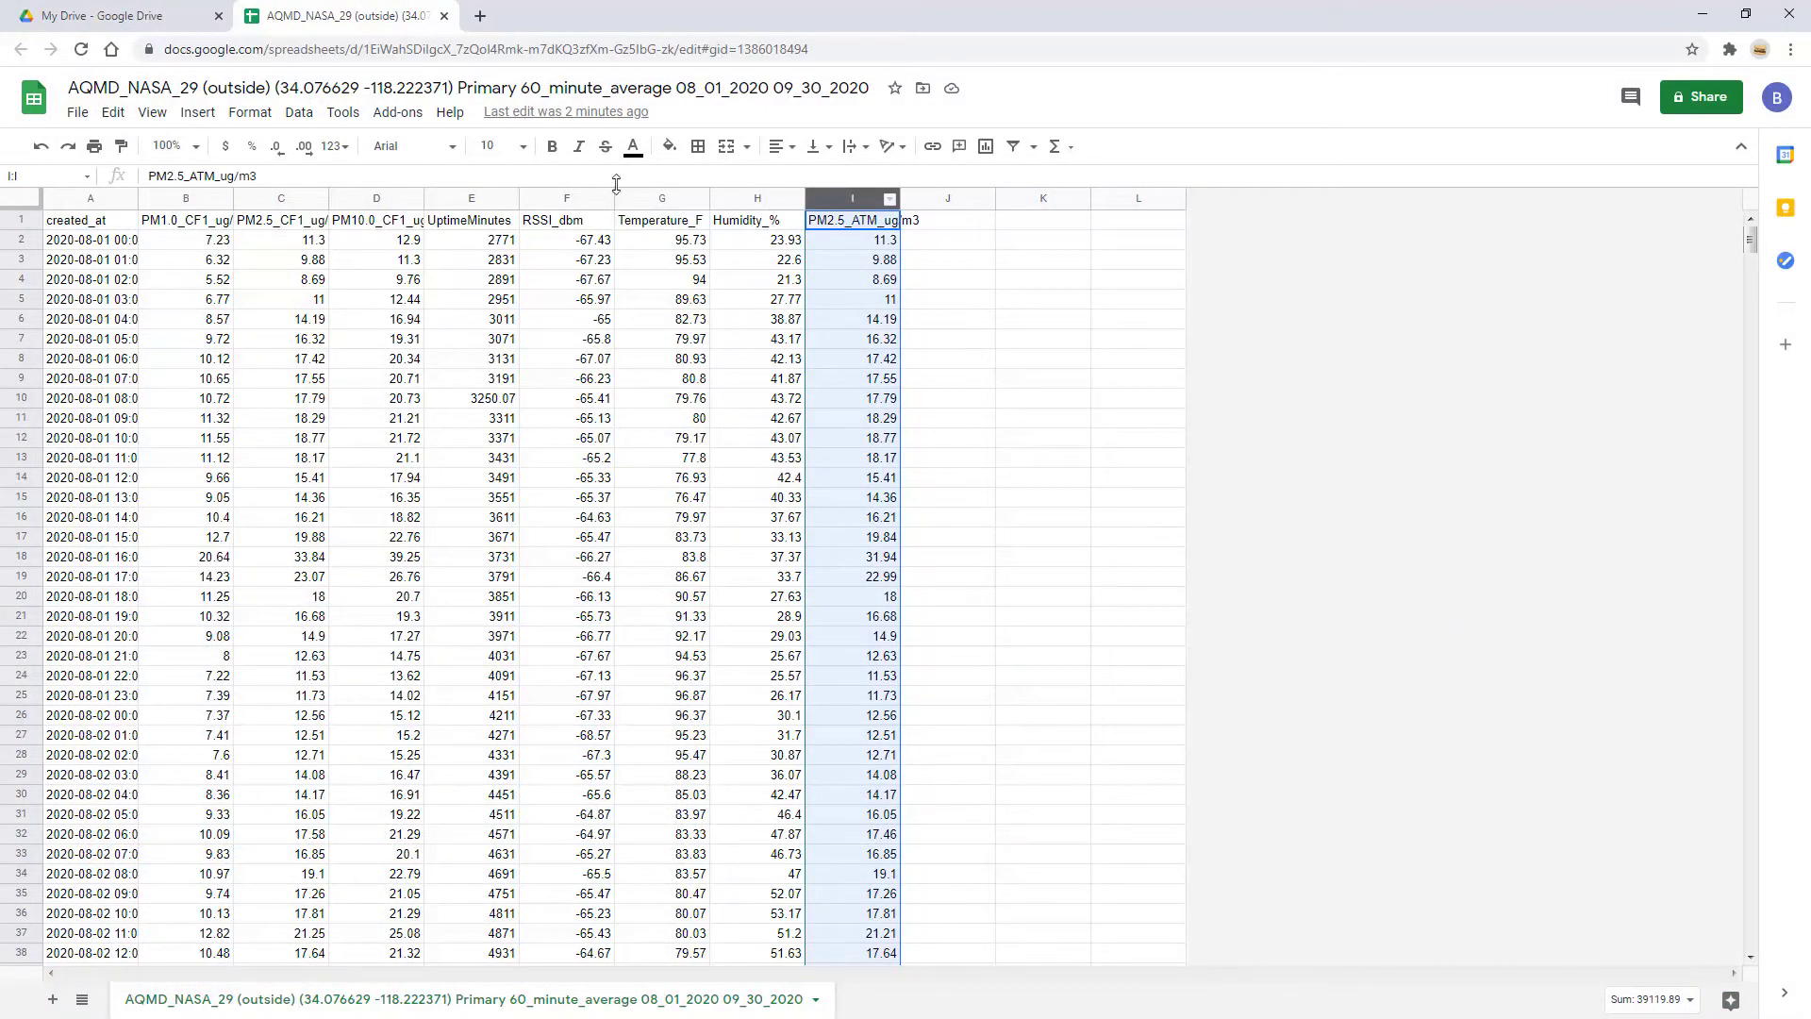
pyautogui.click(198, 113)
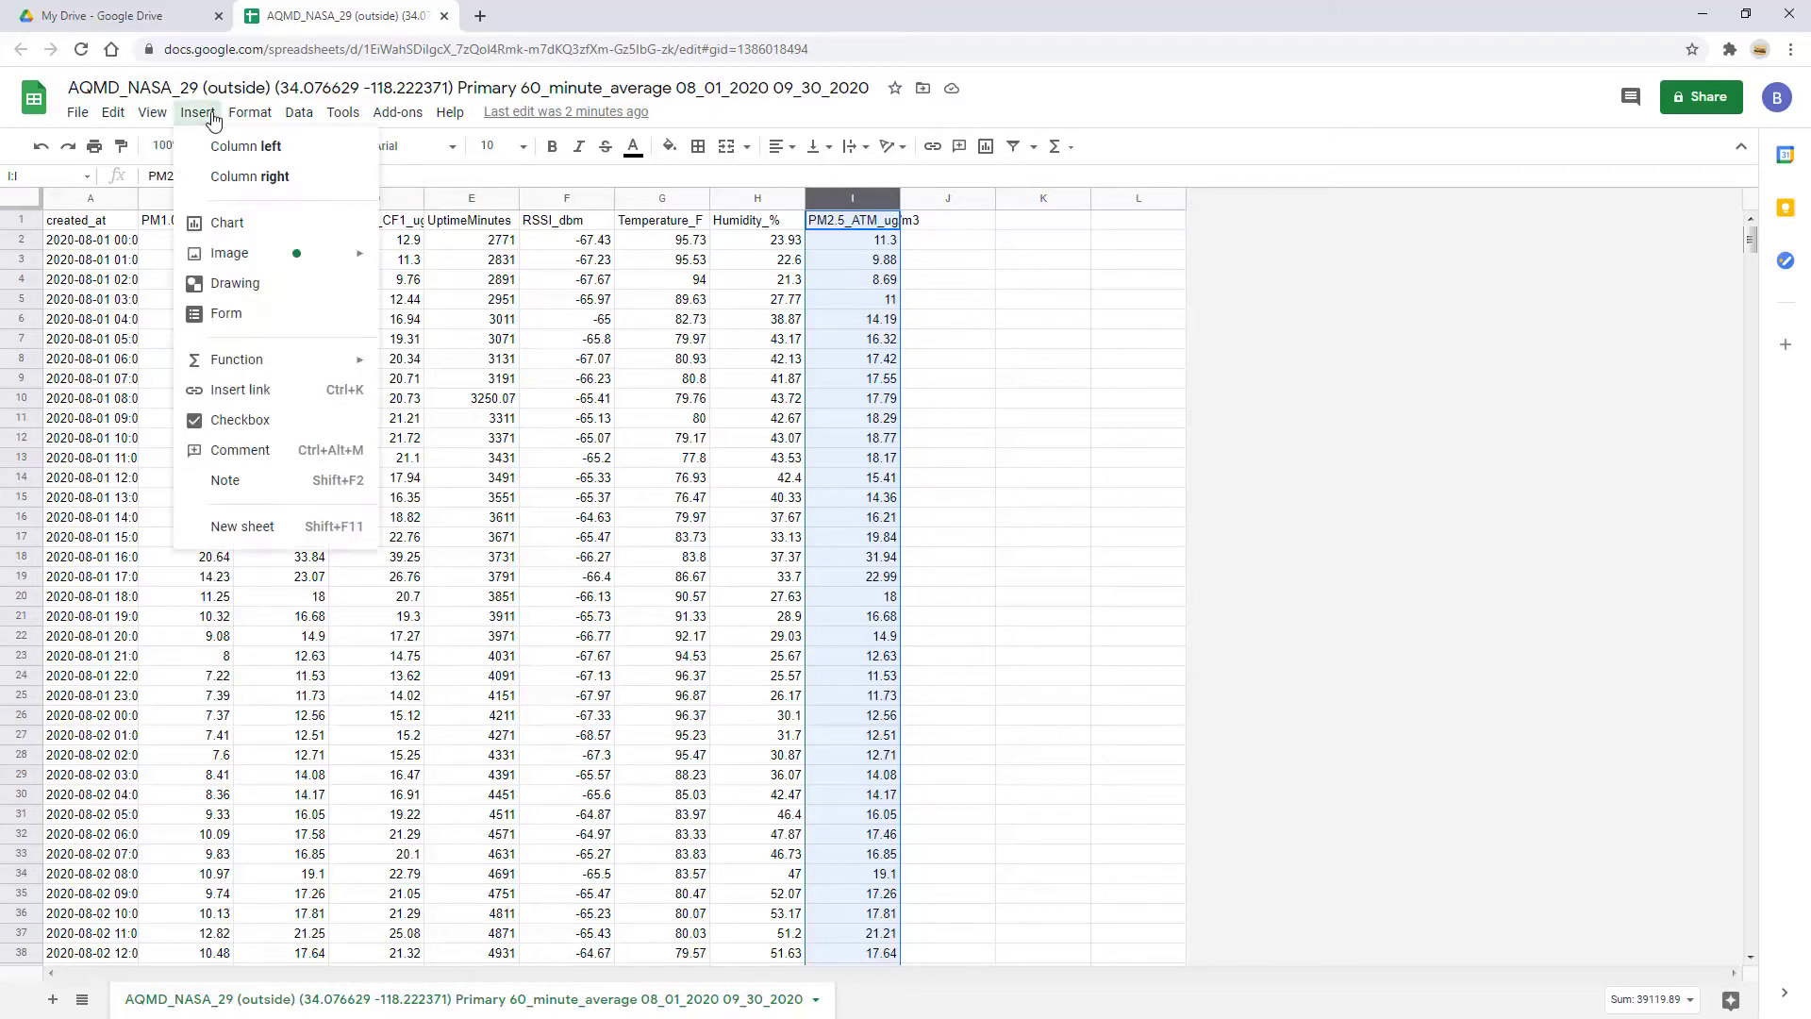
pyautogui.click(228, 224)
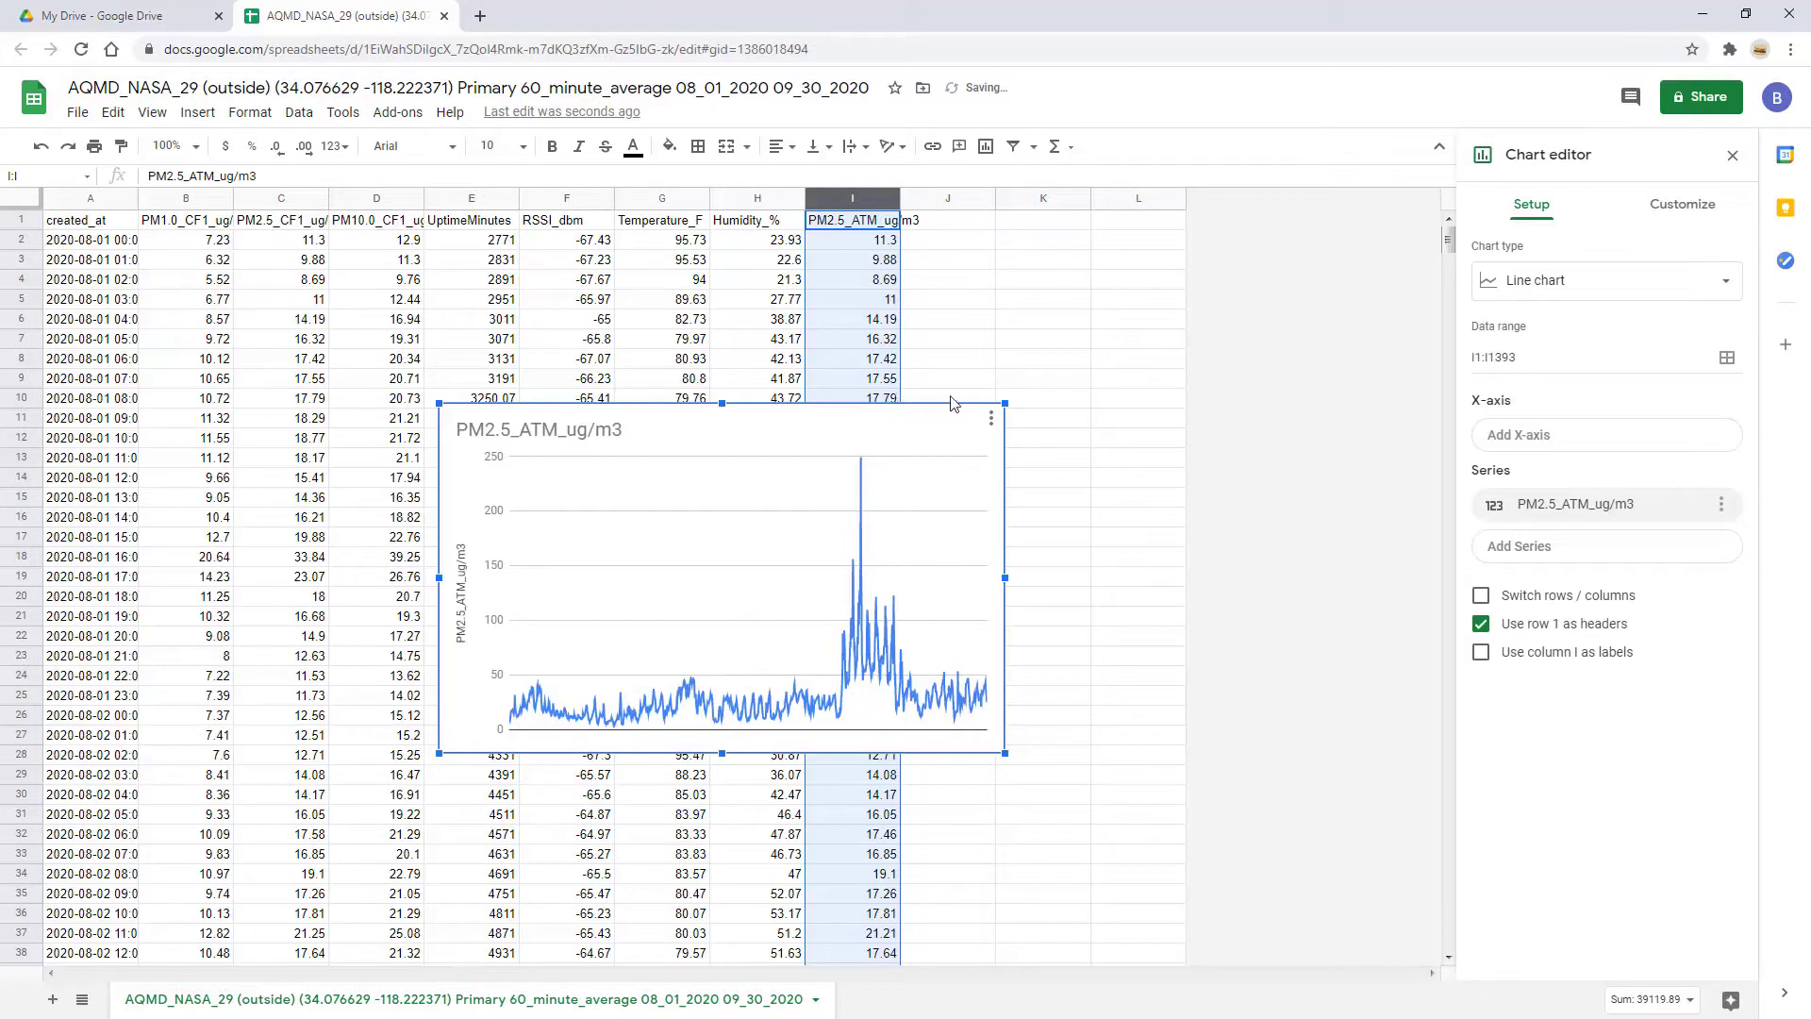
pyautogui.moveTo(1006, 400); pyautogui.dragTo(1203, 281)
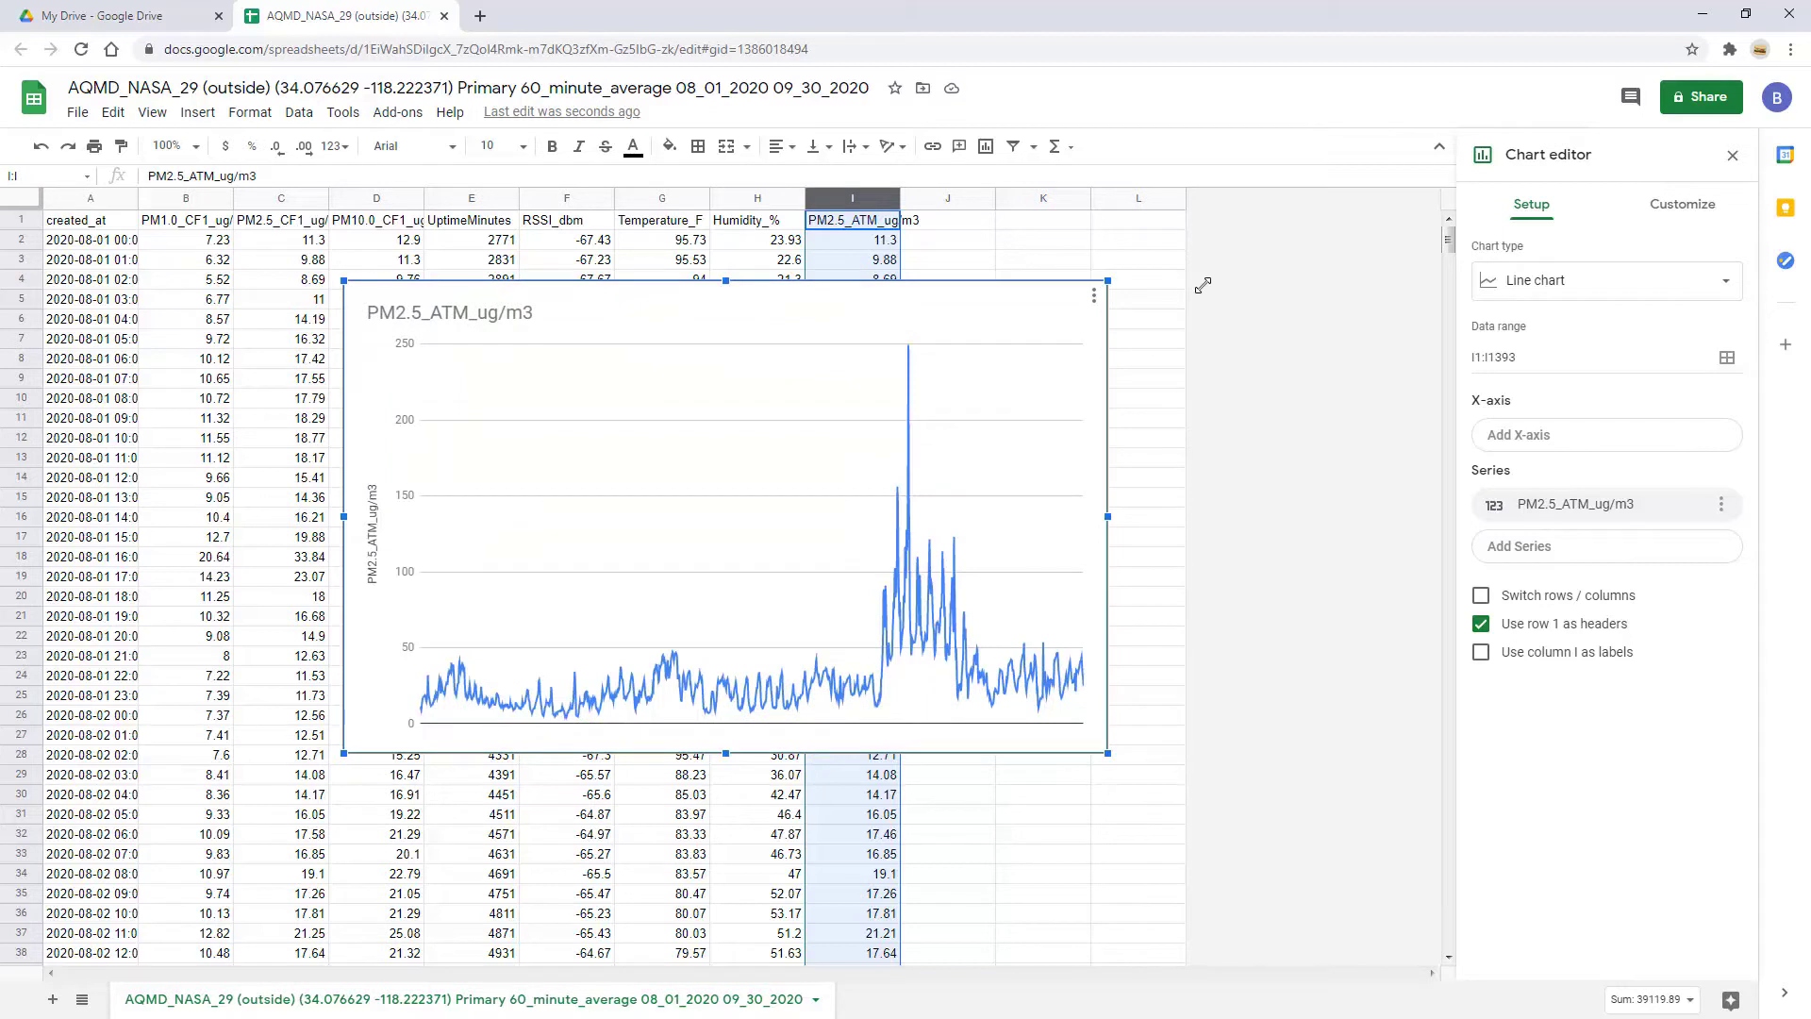
# Set the chart's X-axis to the data range of column A, created_at.
pyautogui.click(1677, 441)
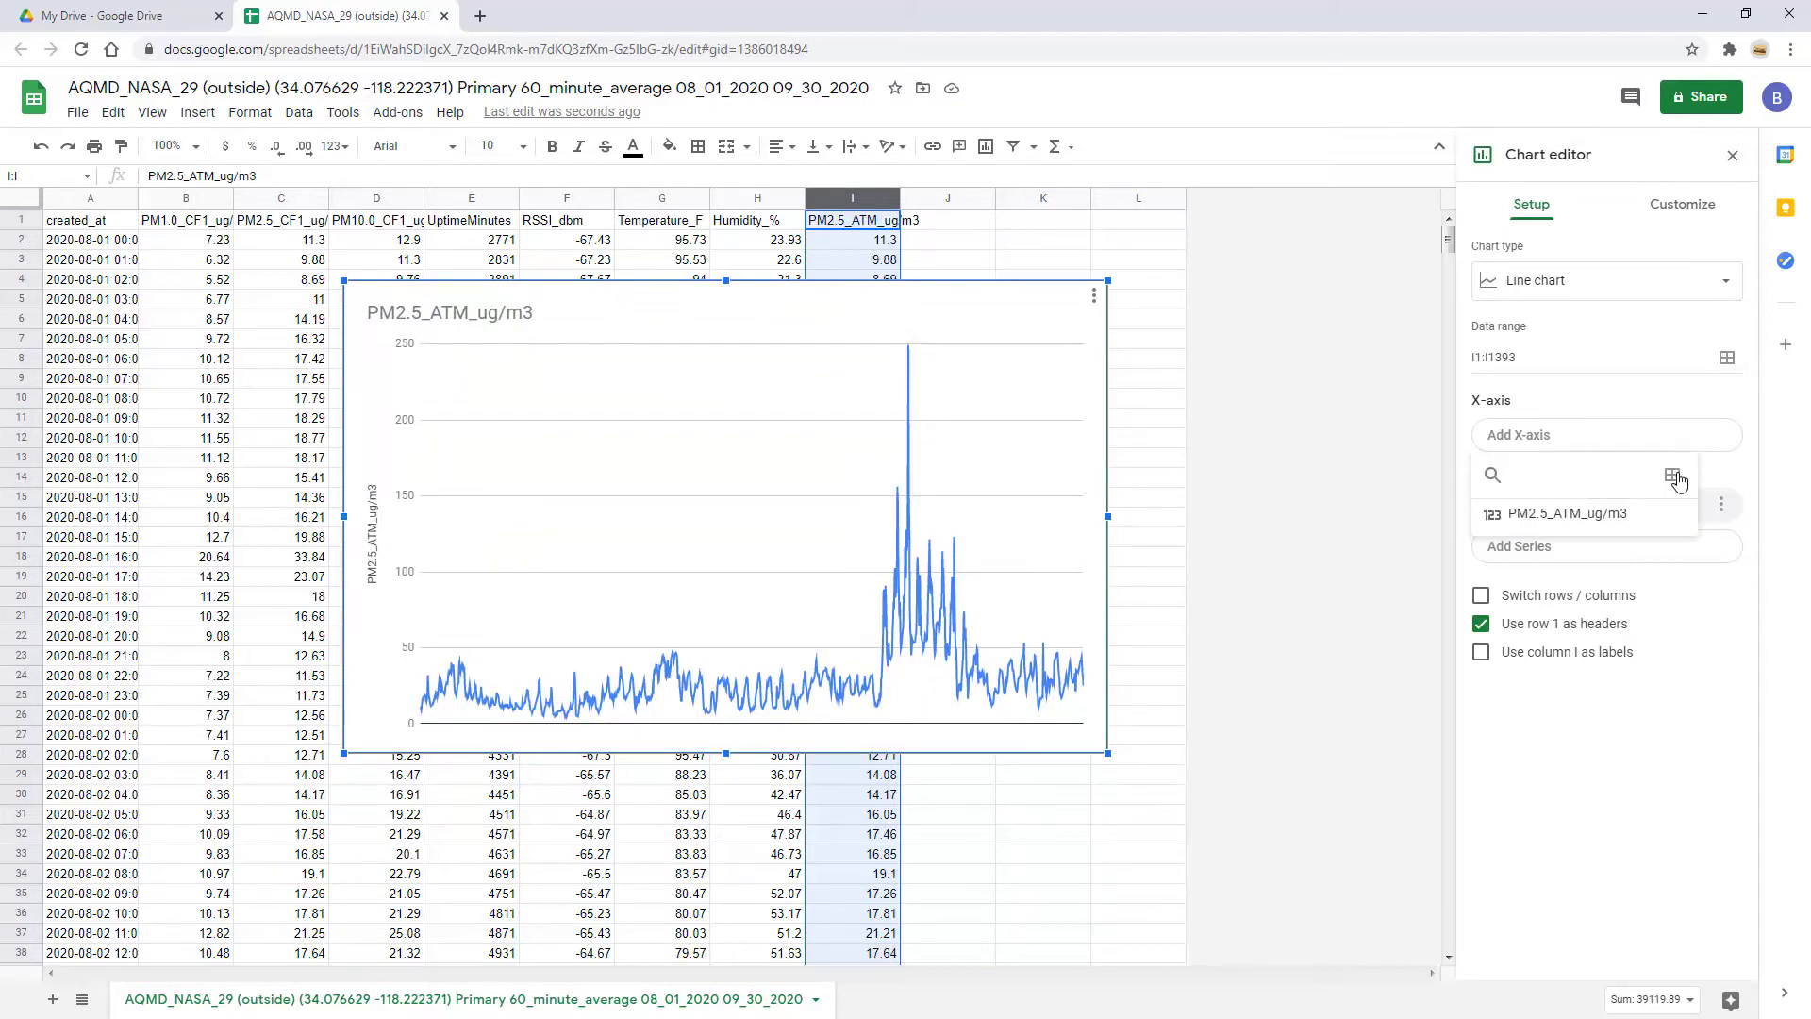
pyautogui.click(1674, 476)
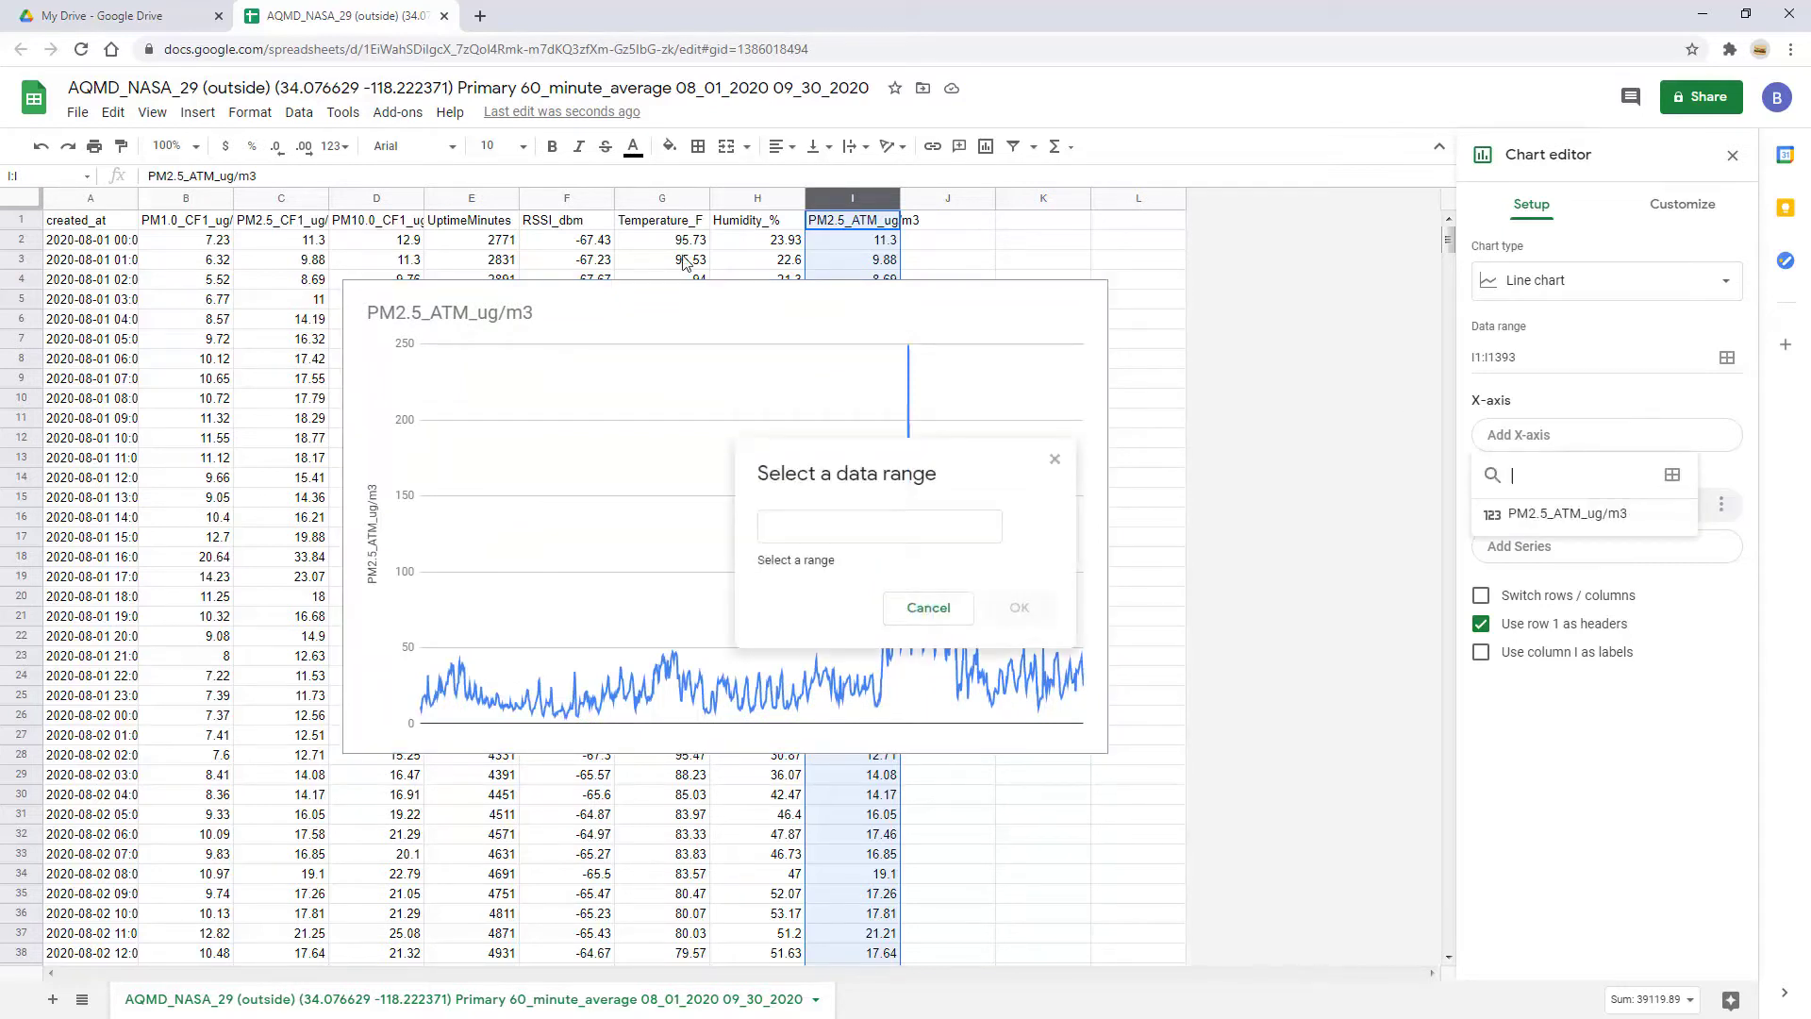
pyautogui.click(109, 199)
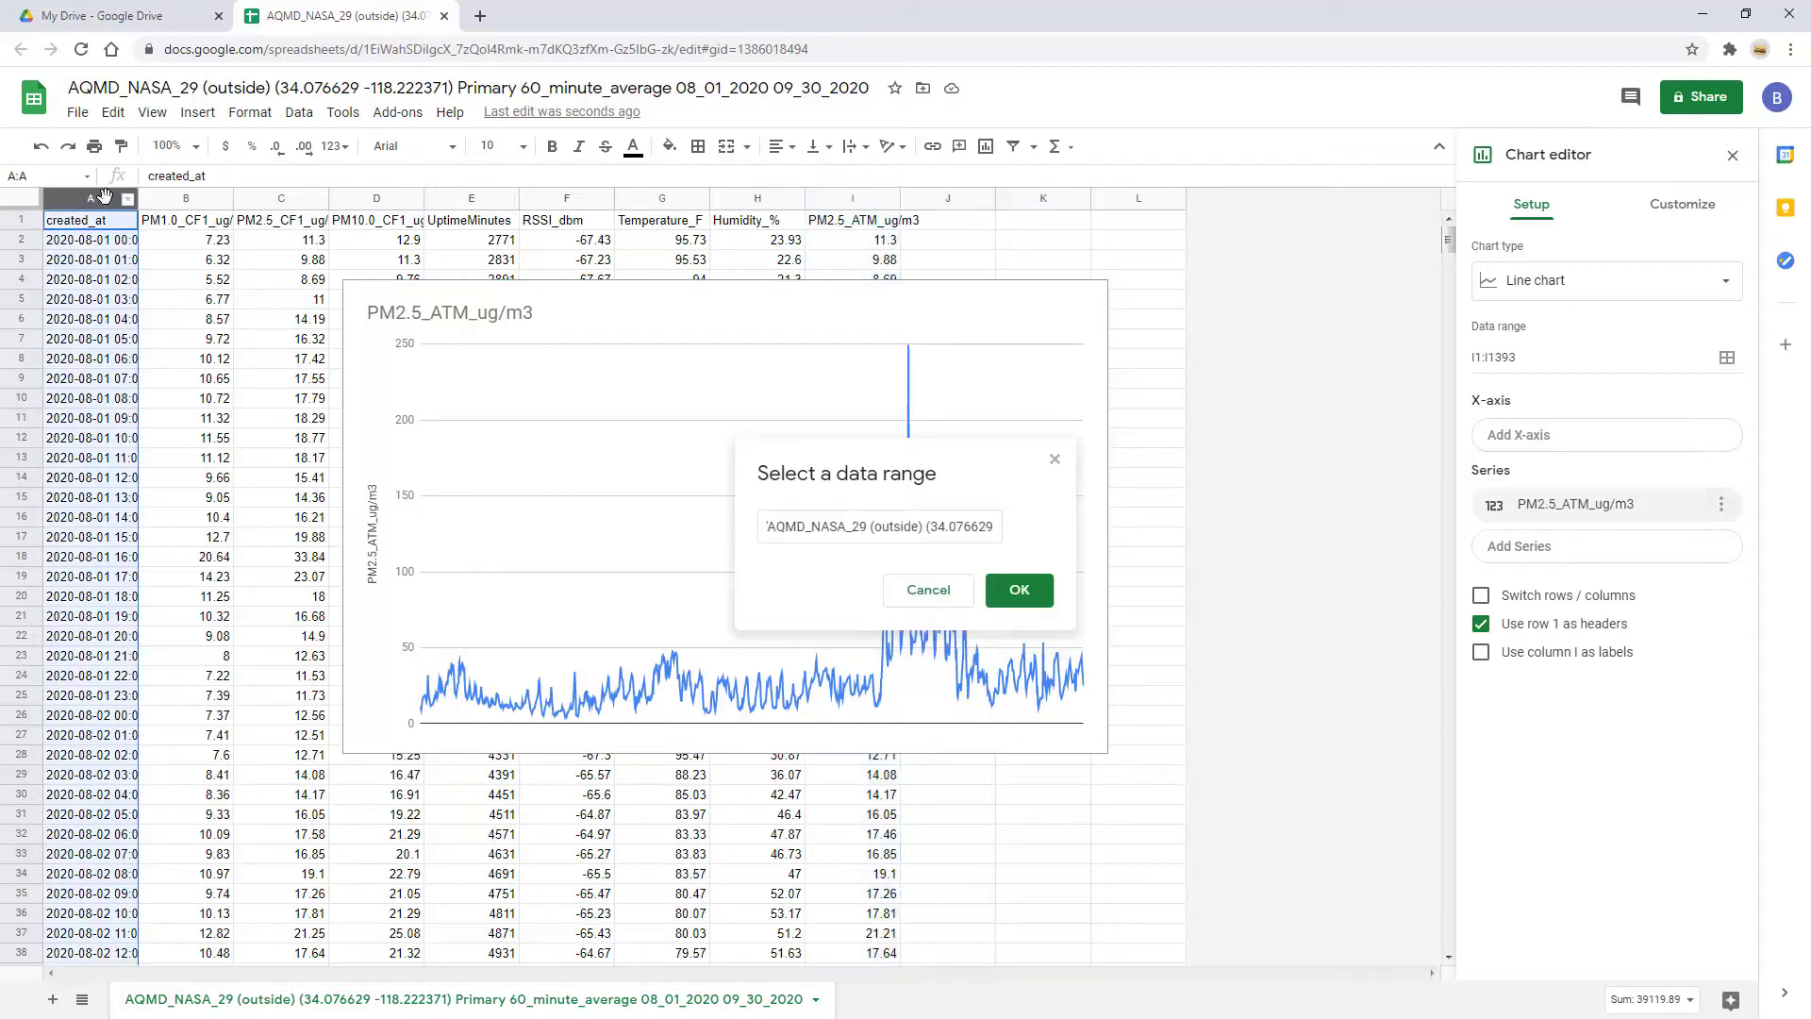
pyautogui.click(1019, 591)
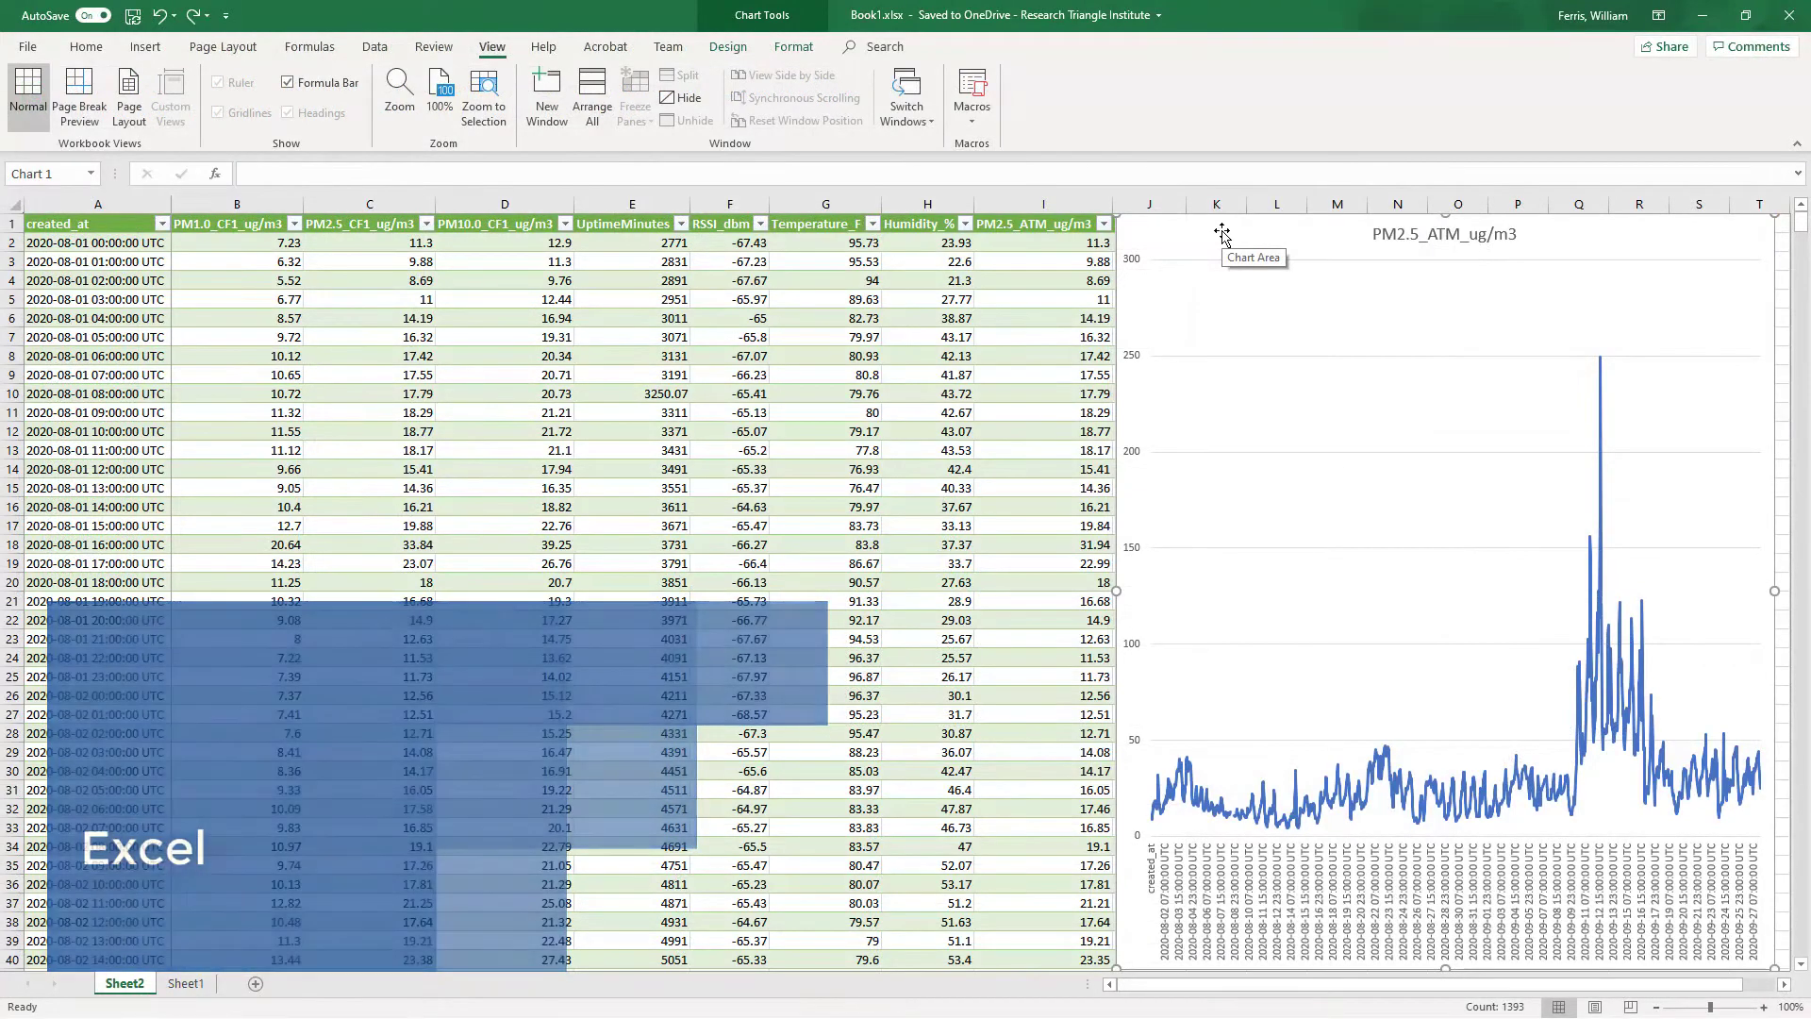
# In Excel, widen the PM2.5_ATM_ug/m3 chart so it extends to about column AG.
pyautogui.click(1785, 984)
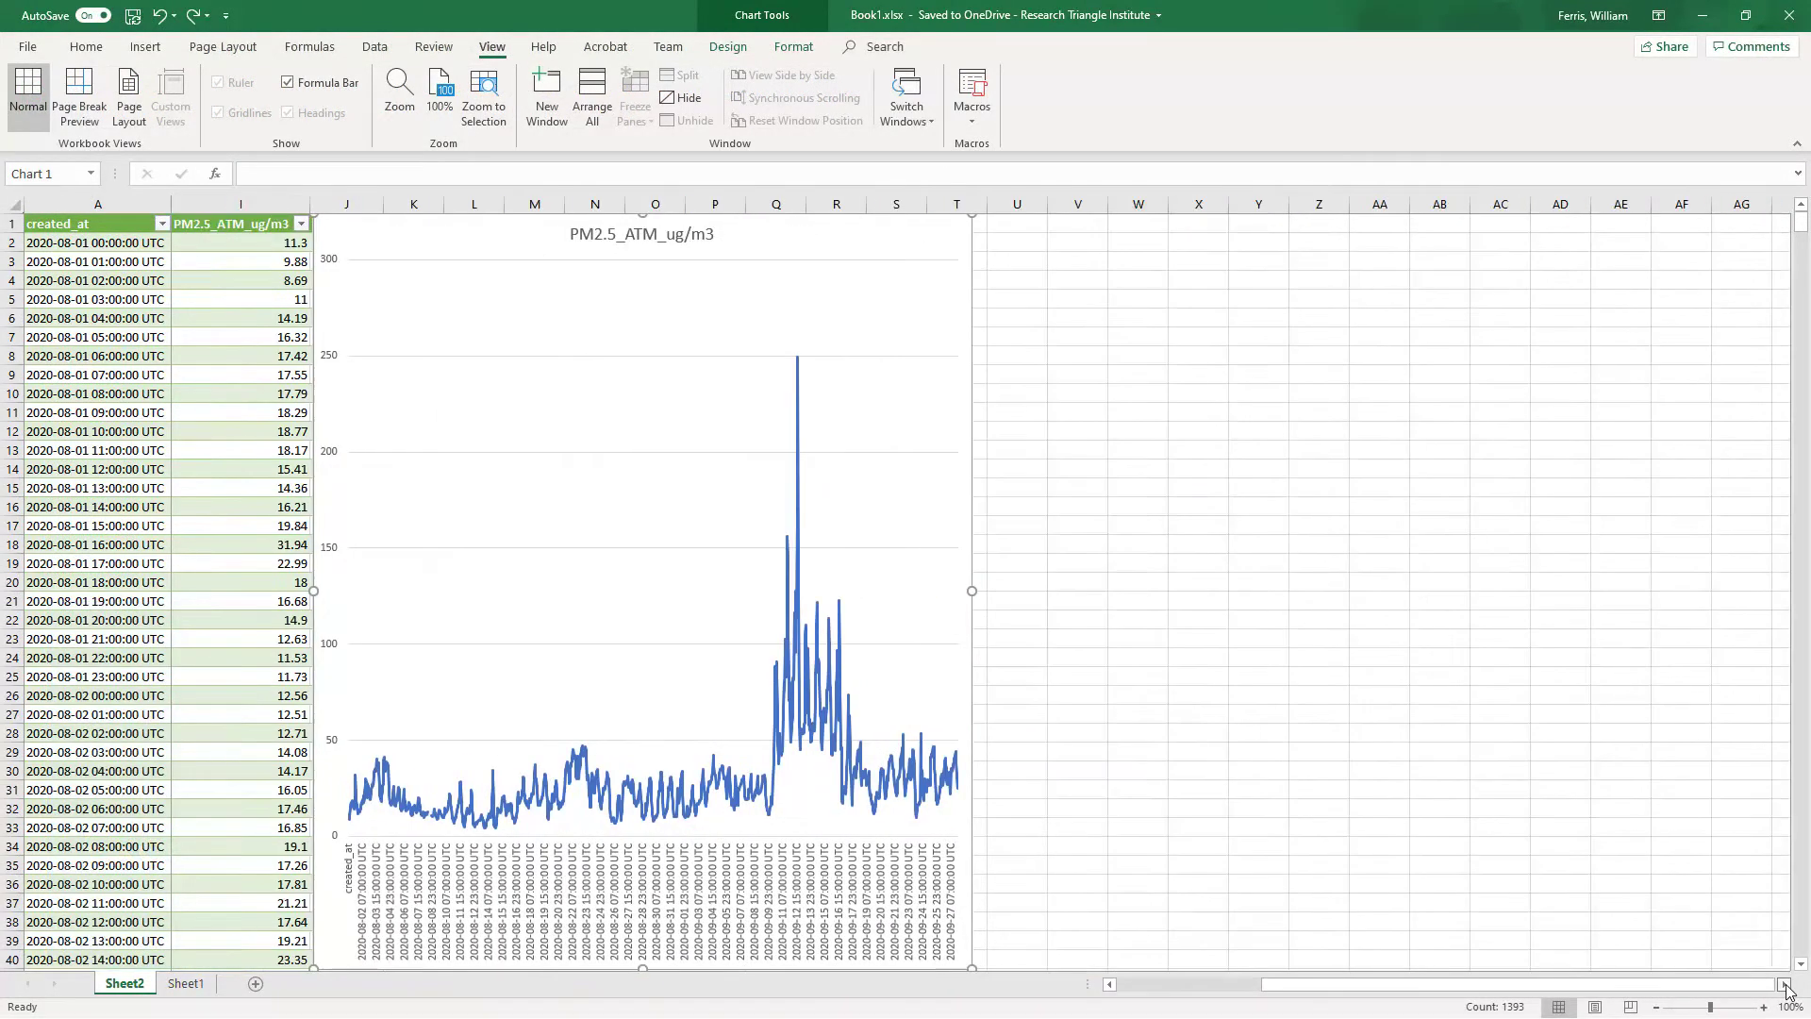
pyautogui.moveTo(971, 590); pyautogui.dragTo(1770, 639)
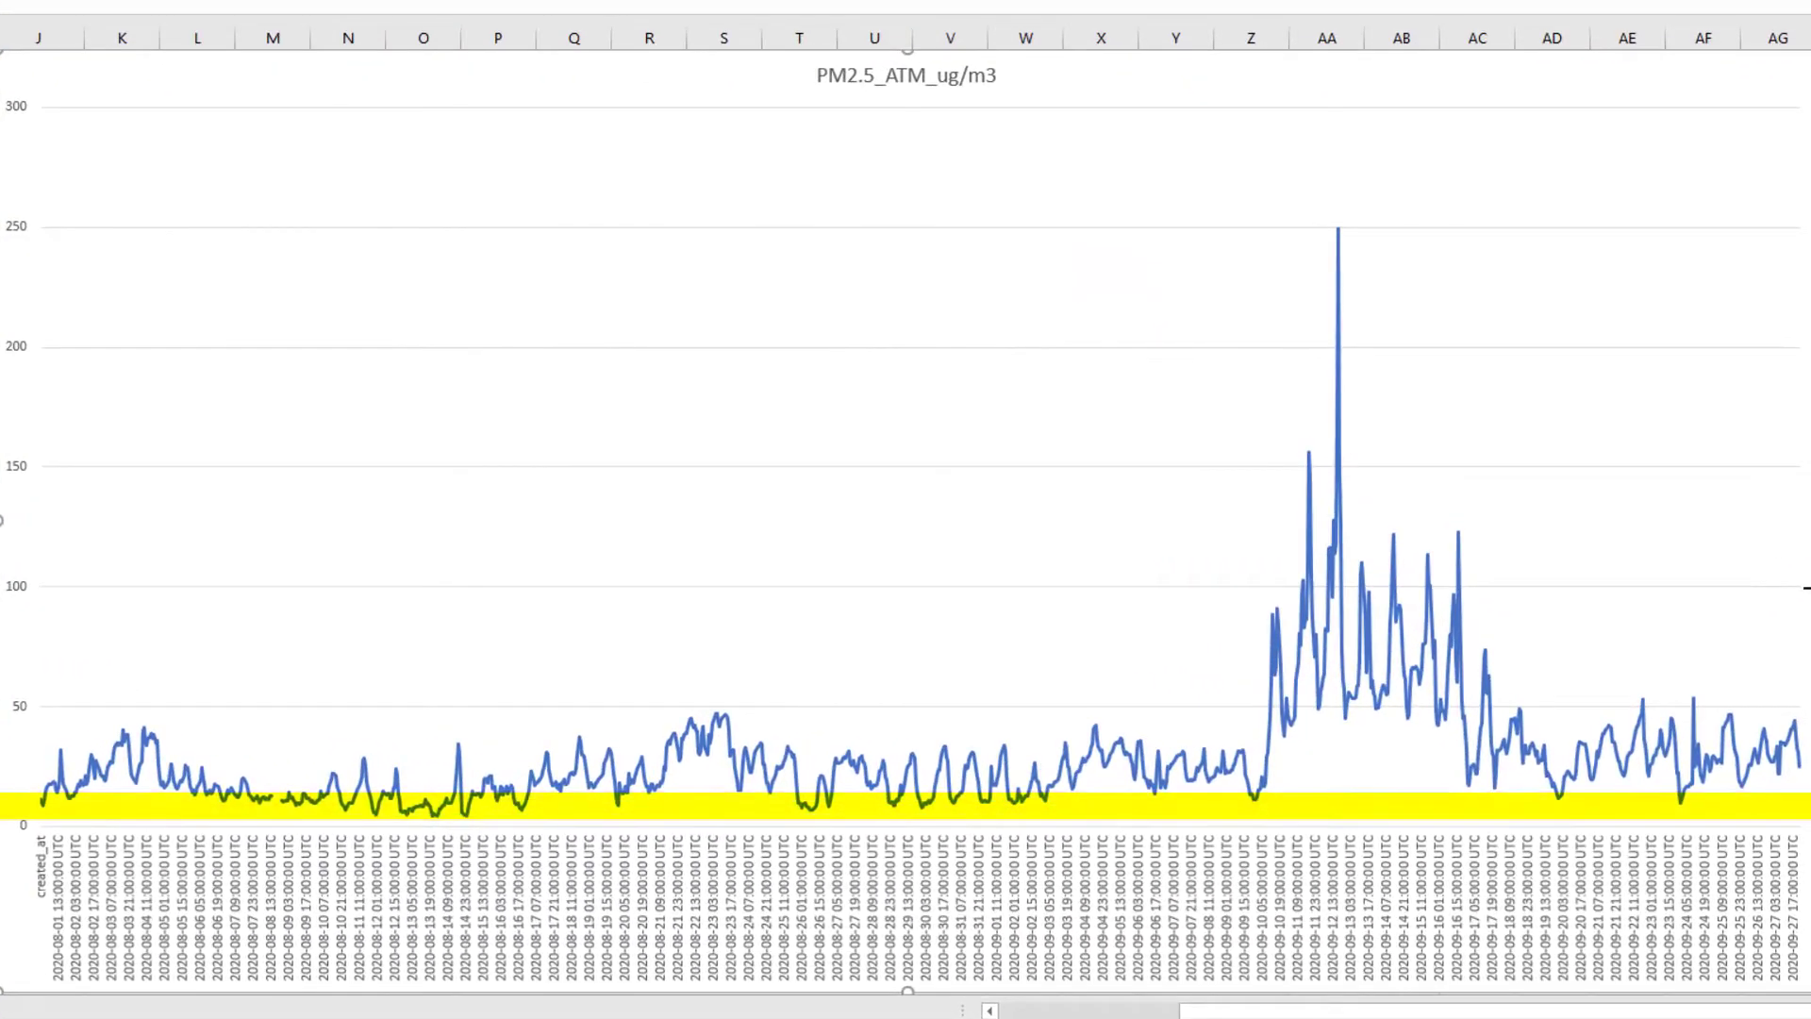